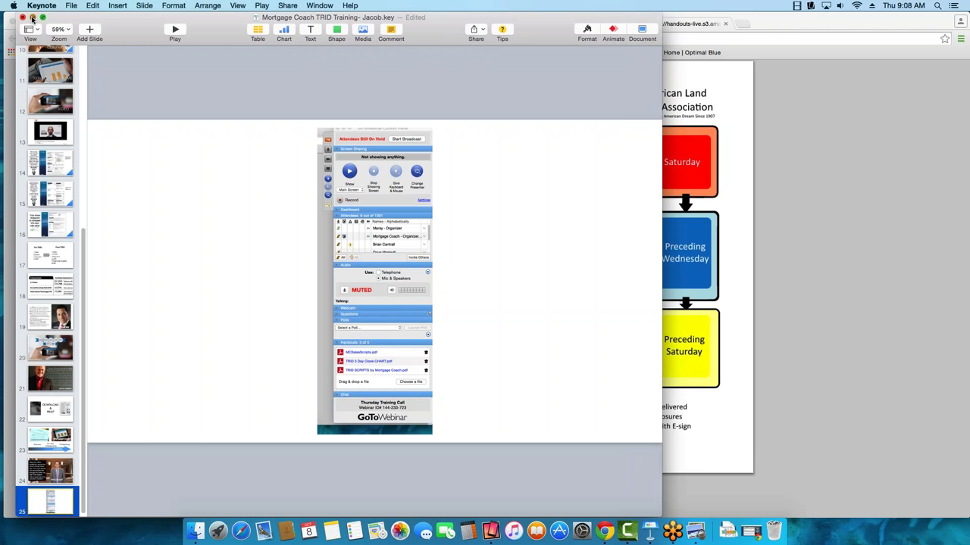
# Switch from the presentation to the handout in Chrome and read through its talking points for borrowers and Realtors
pyautogui.click(33, 17)
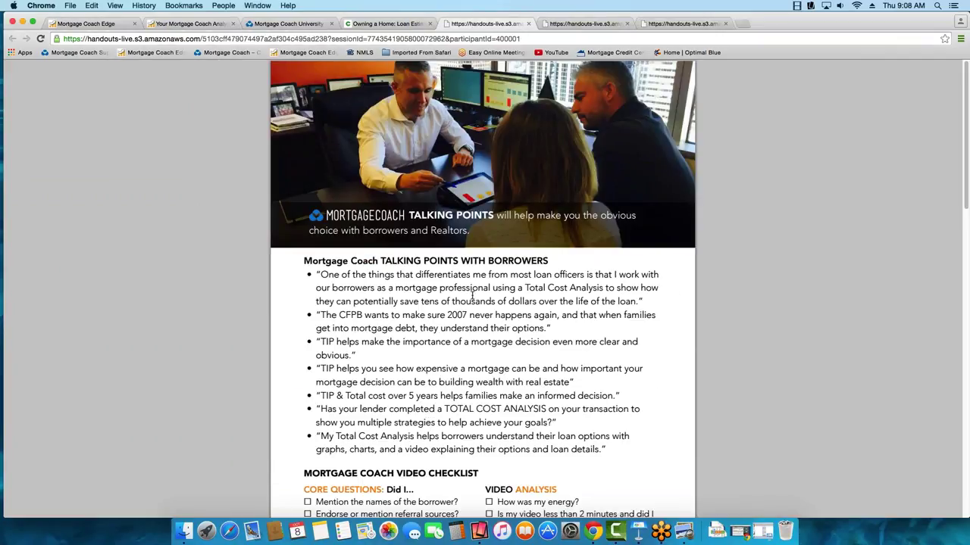
pyautogui.scroll(-1, 472, 297)
pyautogui.scroll(-5, 472, 297)
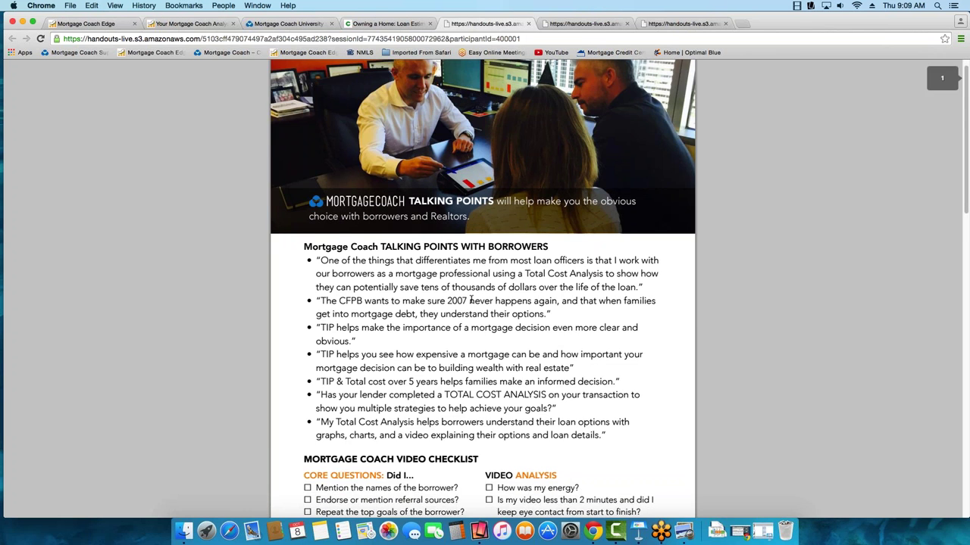
pyautogui.scroll(-1, 406, 337)
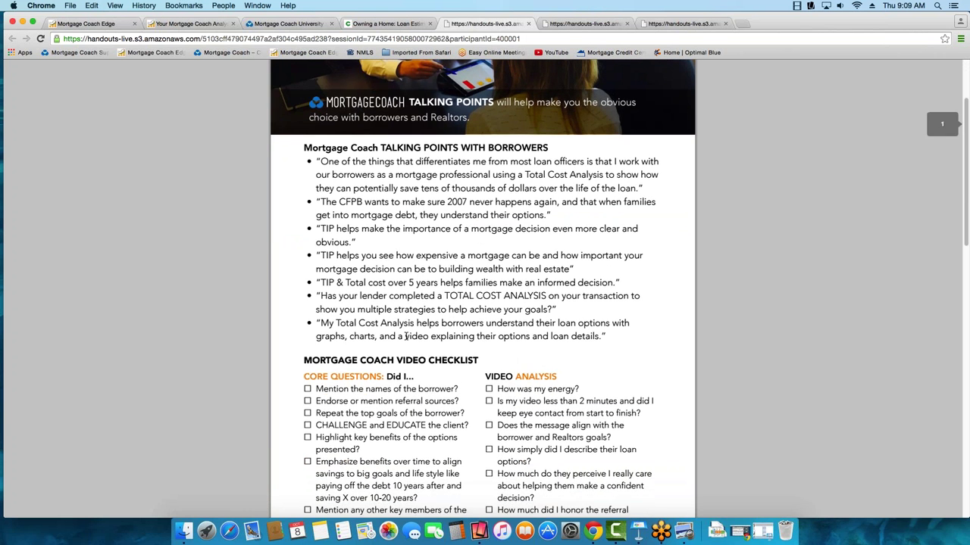
pyautogui.scroll(-15, 407, 337)
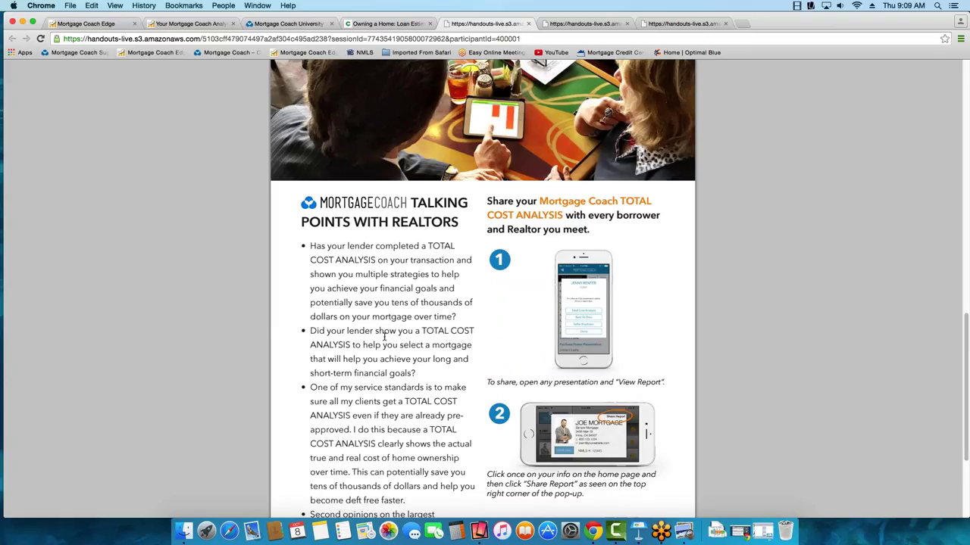
pyautogui.scroll(-3, 384, 337)
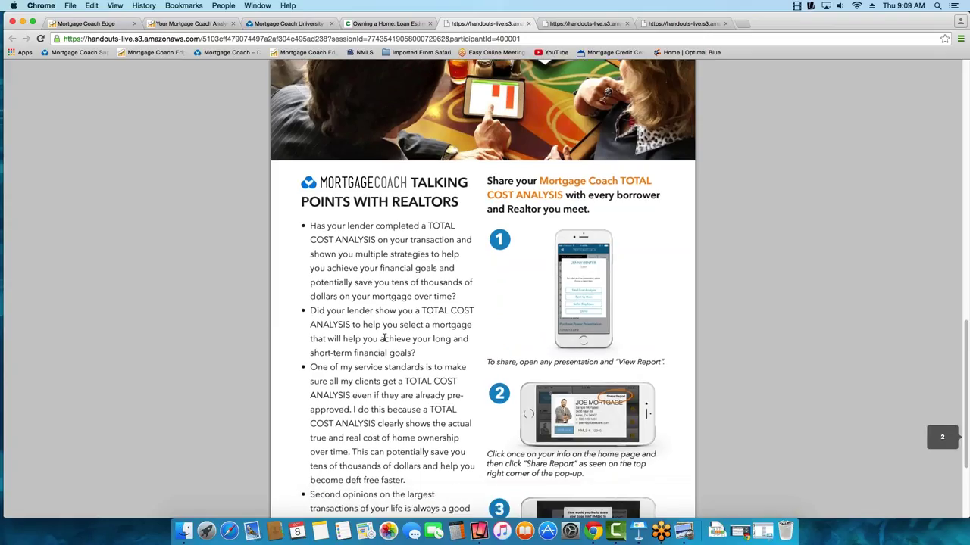
pyautogui.scroll(-2, 384, 338)
pyautogui.scroll(-4, 384, 340)
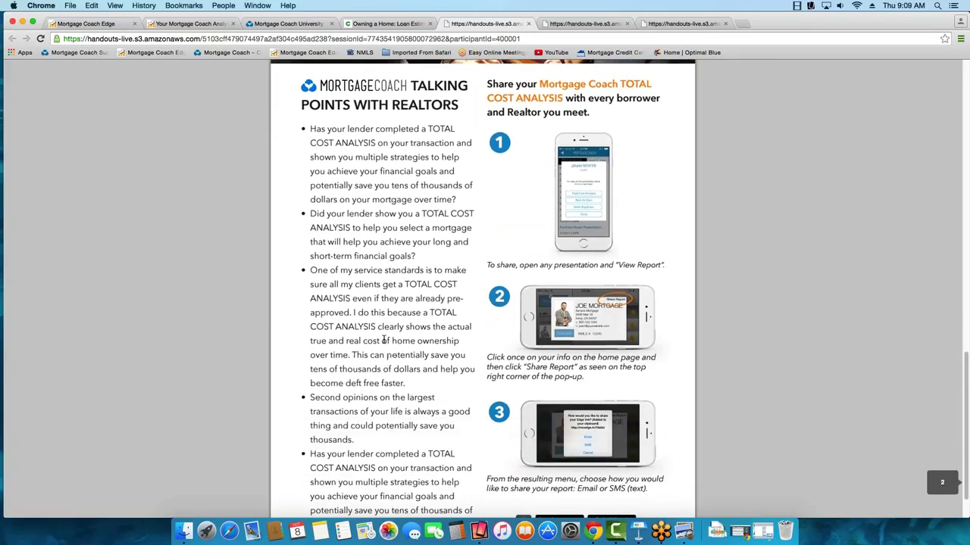
pyautogui.scroll(-3, 384, 340)
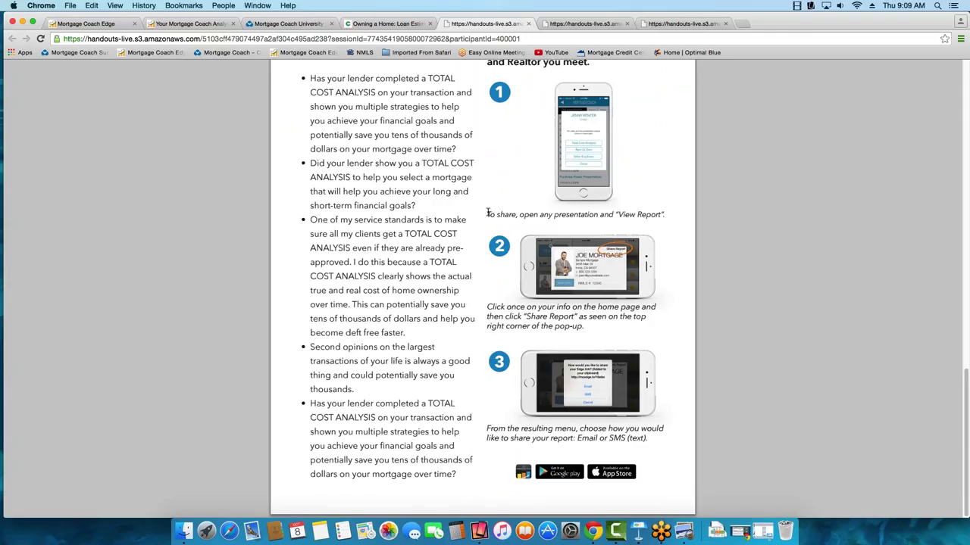
# Open the Total Cost Analysis report and walk through the summary's 1995, 2005 and today loan columns and their interest rates
pyautogui.click(85, 24)
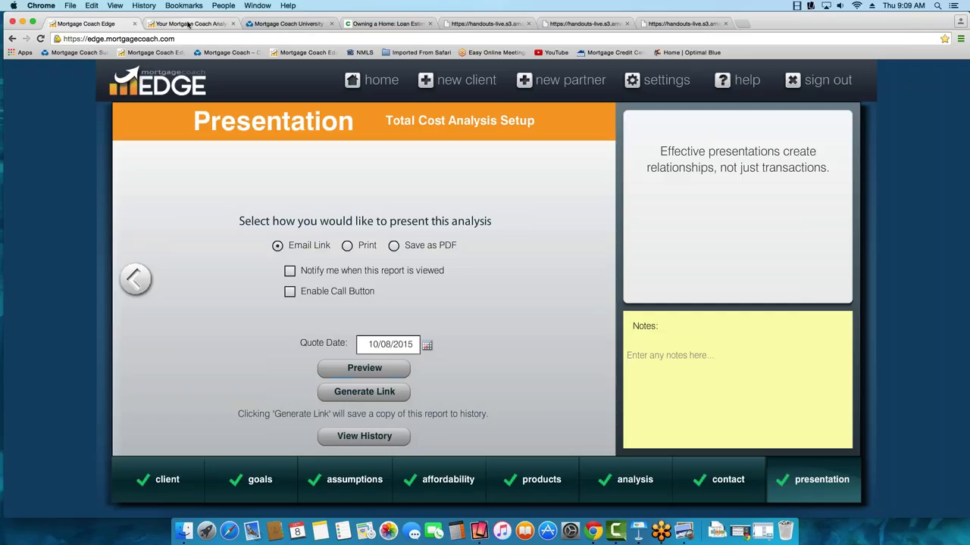
pyautogui.click(188, 24)
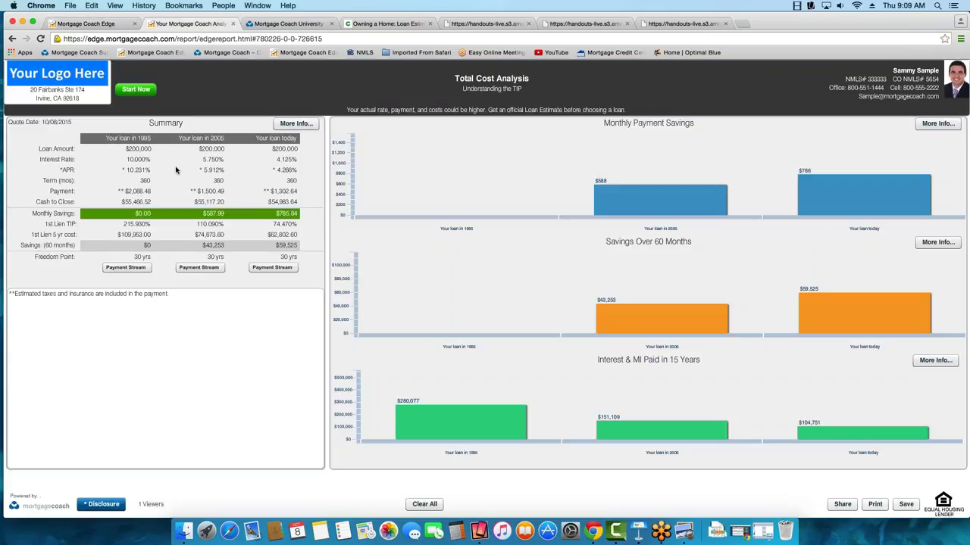
pyautogui.click(140, 138)
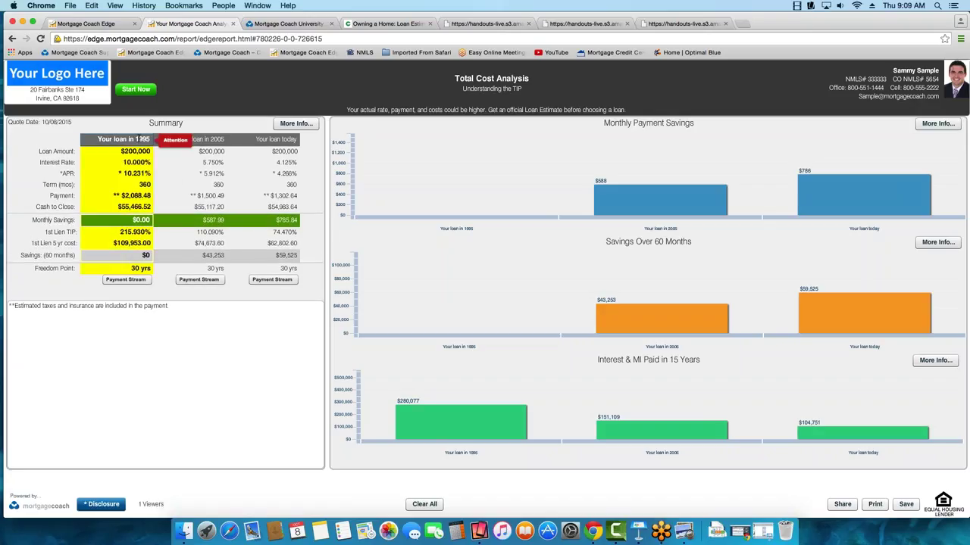
pyautogui.click(141, 140)
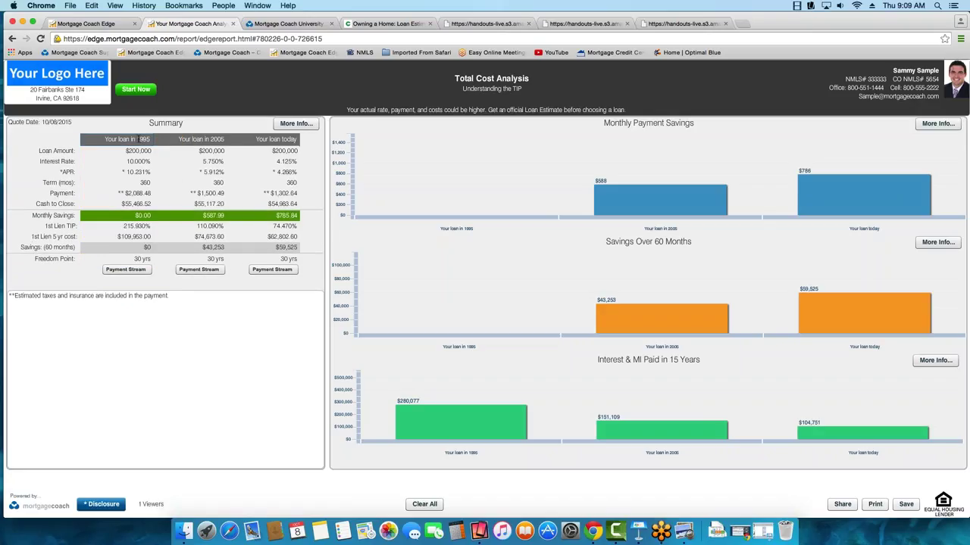
pyautogui.click(198, 140)
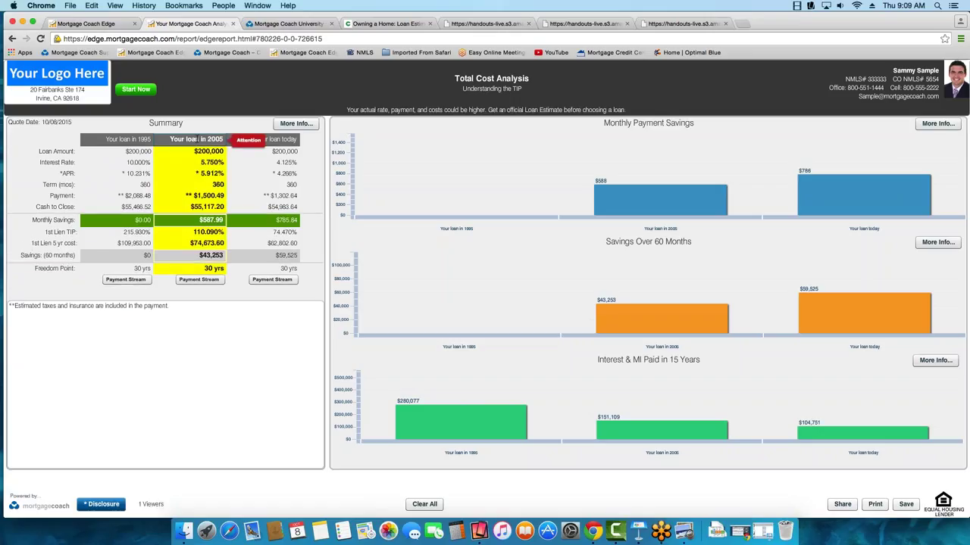
pyautogui.click(198, 139)
pyautogui.click(258, 139)
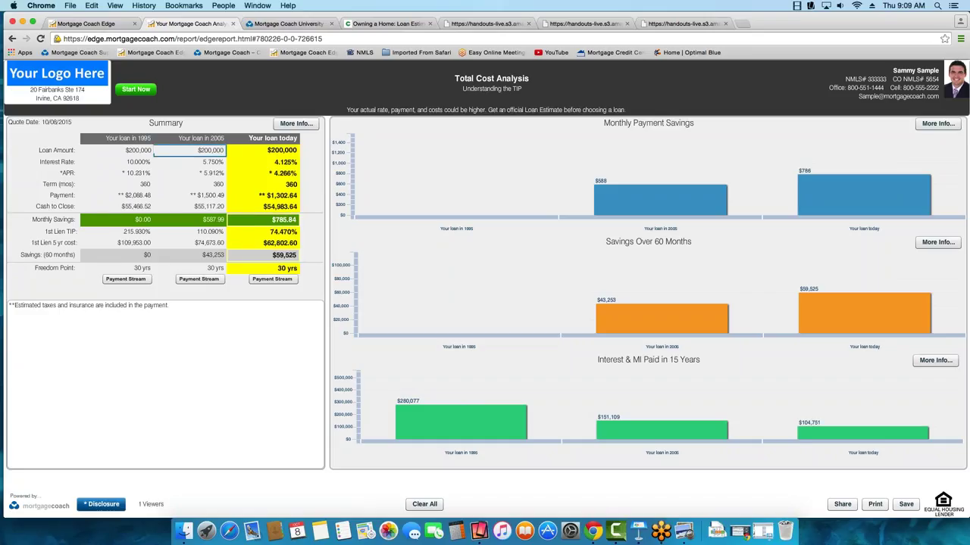
pyautogui.click(211, 161)
pyautogui.hotkey('shift', 'Tab')
pyautogui.press('Tab')
pyautogui.press('Tab')
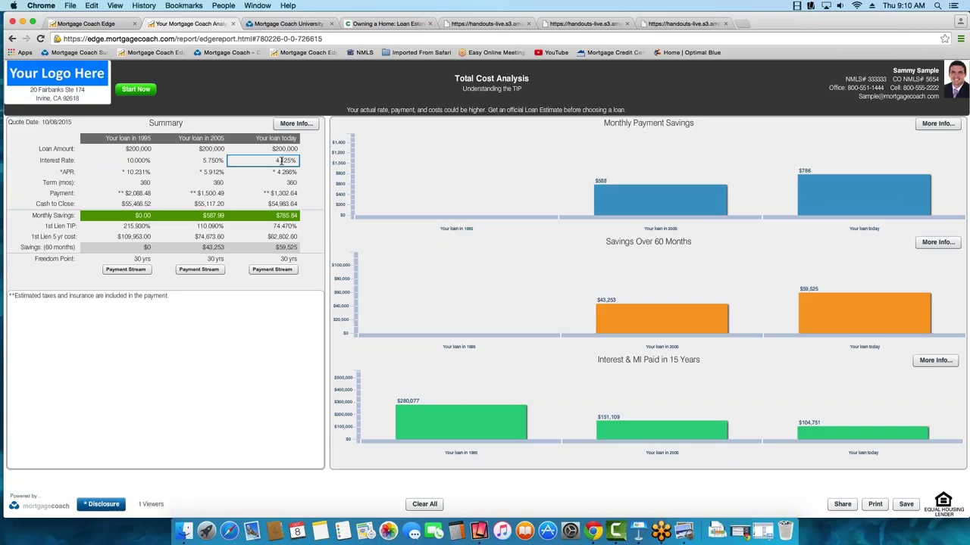
# Highlight the 1st Lien TIP for all three loans in the summary, plus the 1st Lien TIP and 5 yr cost labels
pyautogui.click(140, 225)
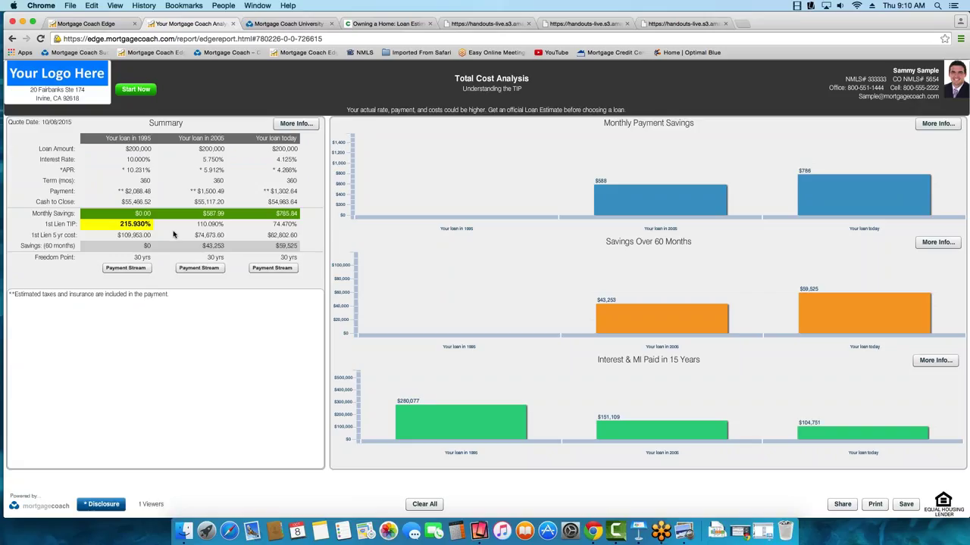
pyautogui.click(205, 149)
pyautogui.press('Tab')
pyautogui.press('Tab')
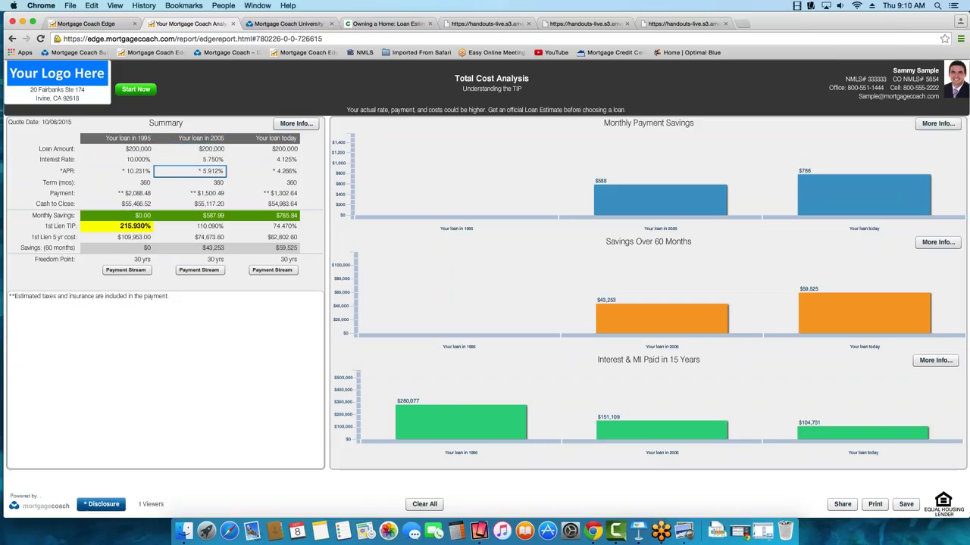
pyautogui.click(210, 225)
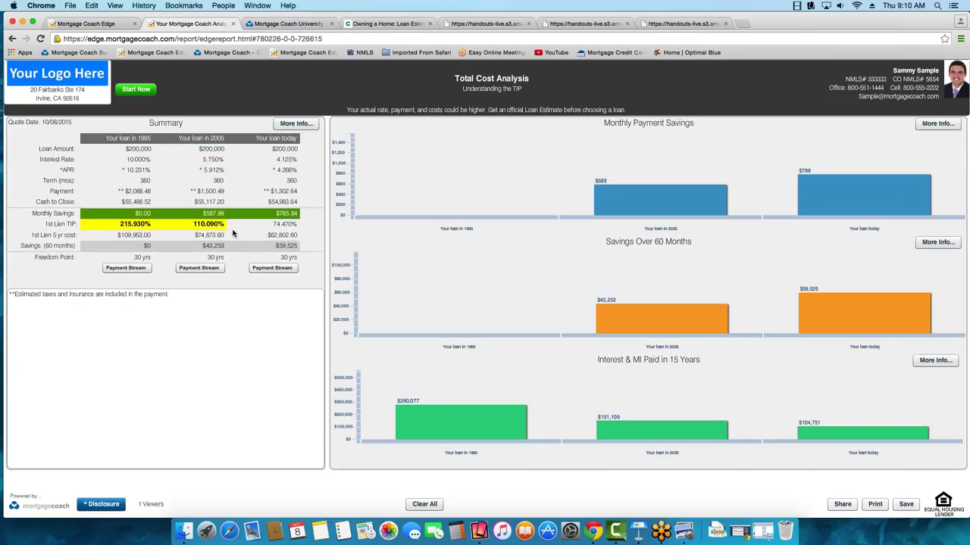
pyautogui.click(283, 161)
pyautogui.click(285, 226)
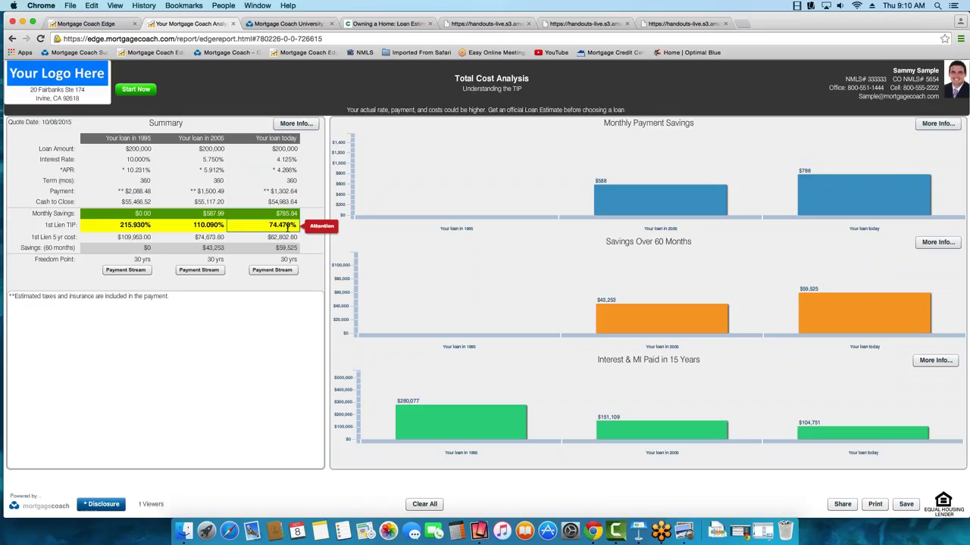
pyautogui.click(305, 231)
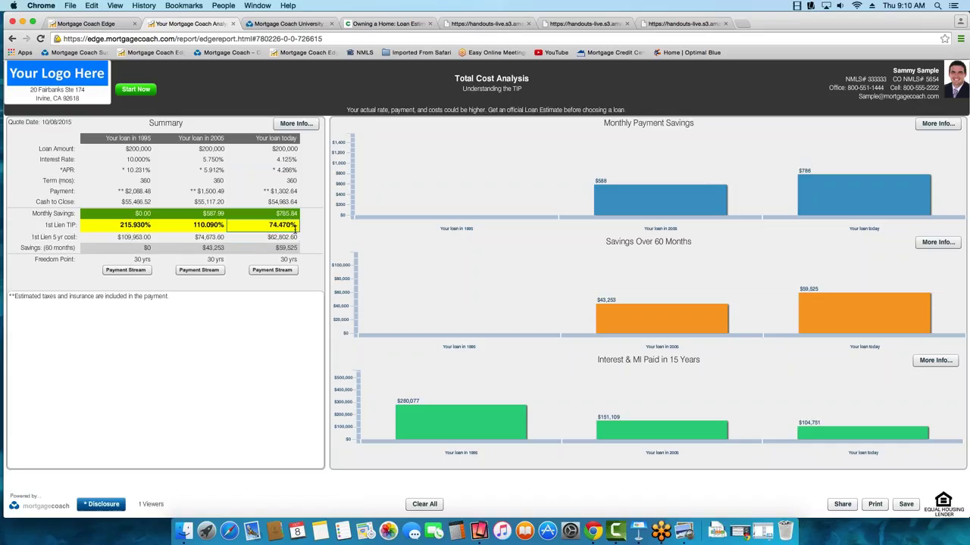
pyautogui.moveTo(67, 226)
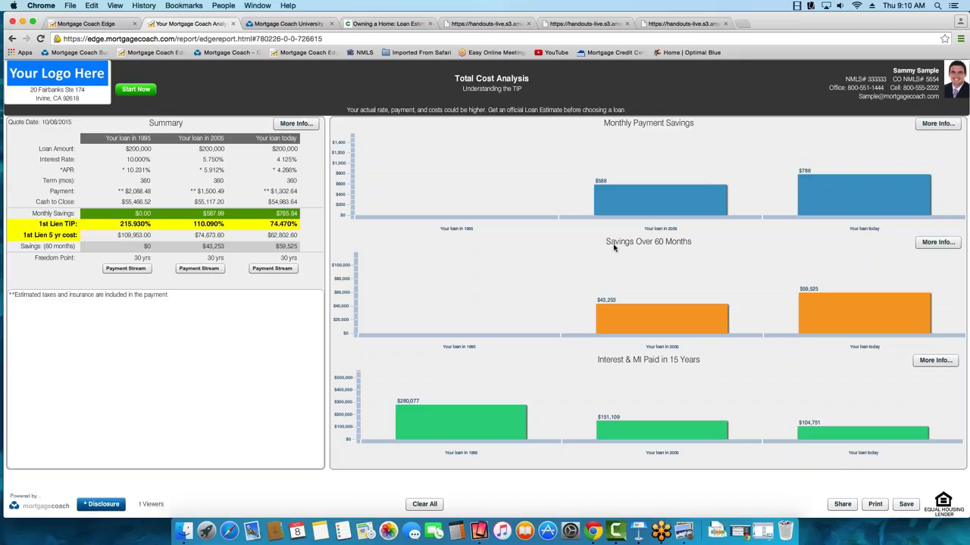
# Point out the taxes-and-insurance note below the summary, and read and acknowledge the report's disclosure
pyautogui.moveTo(692, 308)
pyautogui.moveTo(175, 298); pyautogui.dragTo(4, 295)
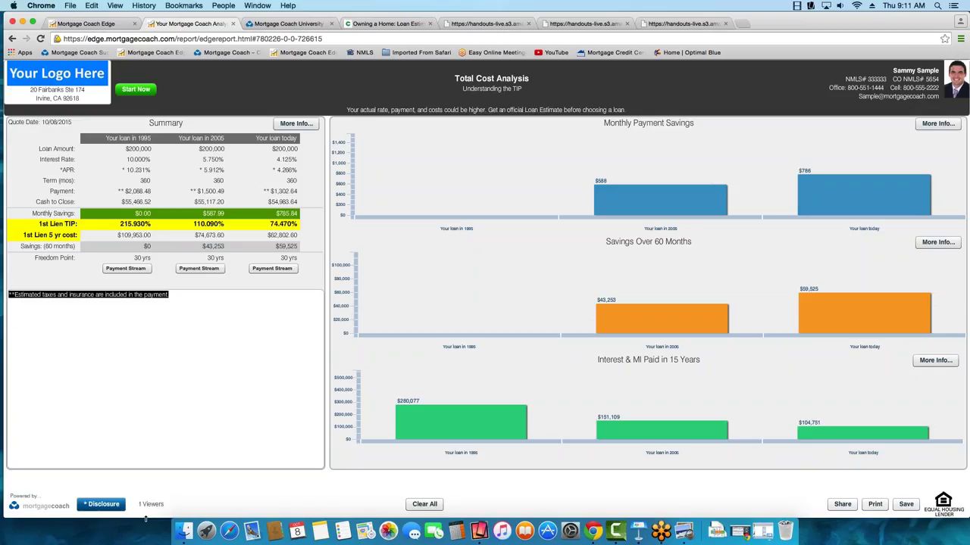
pyautogui.moveTo(148, 508); pyautogui.dragTo(197, 414)
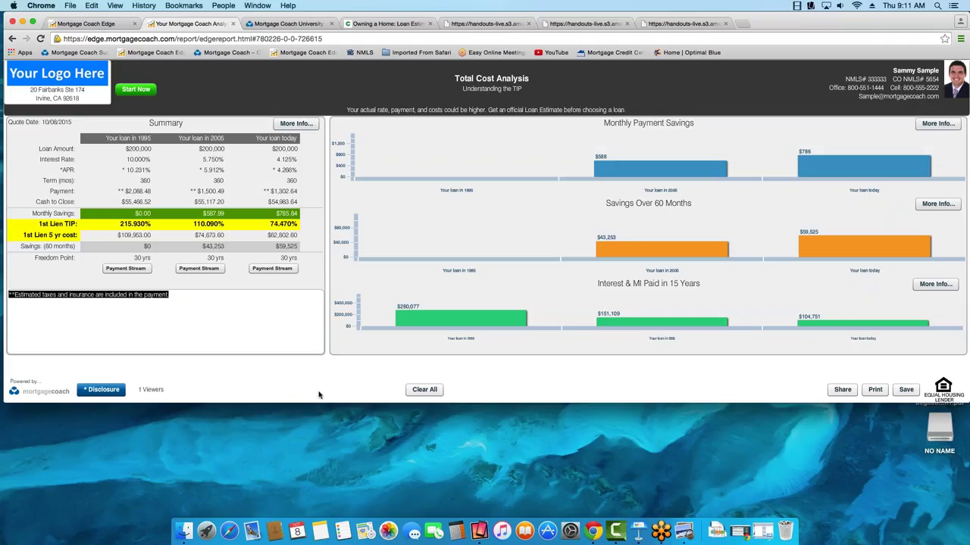
pyautogui.moveTo(315, 405); pyautogui.dragTo(314, 517)
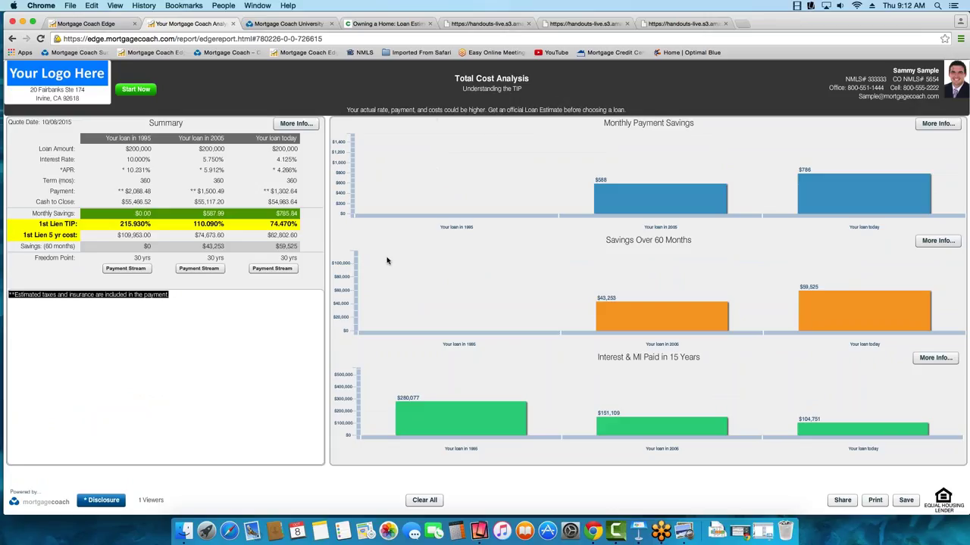
pyautogui.click(105, 502)
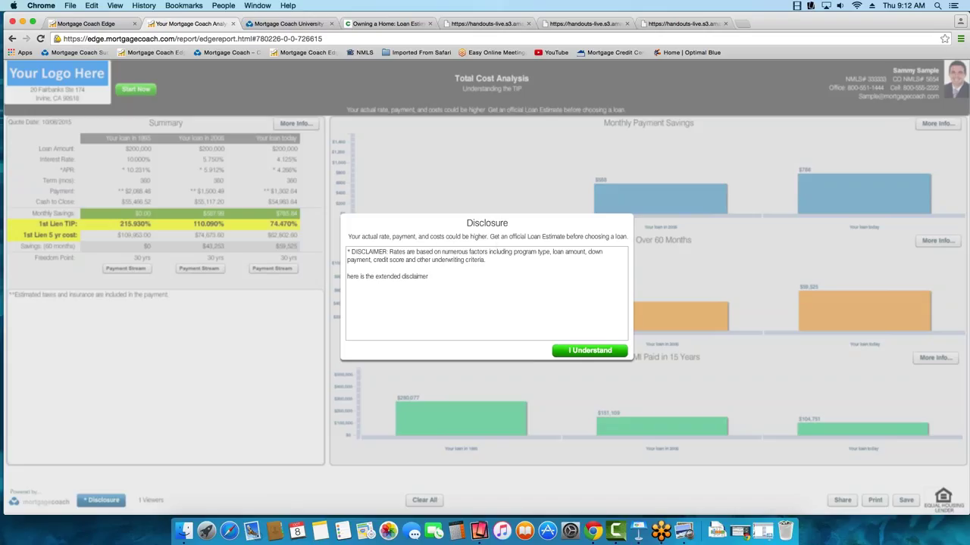
pyautogui.click(581, 352)
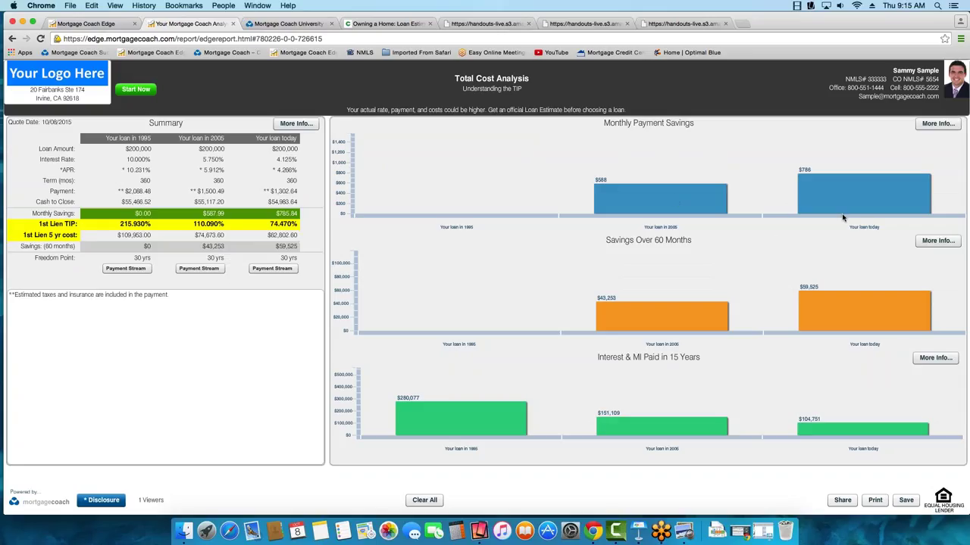
# View the Monthly Payment Savings details, and highlight the 1995 loan's costs and the other loans' net savings in the Savings Over 60 Months details
pyautogui.click(932, 127)
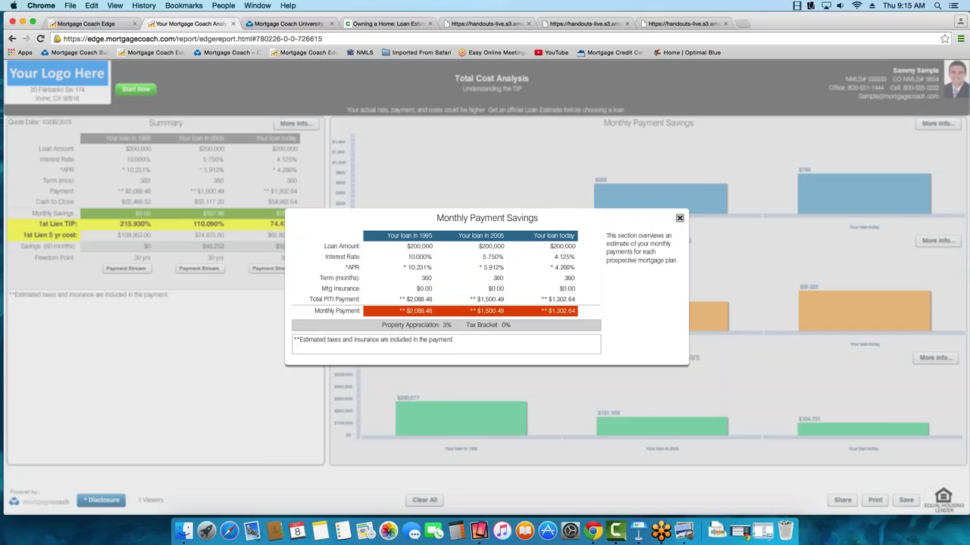
pyautogui.click(680, 218)
pyautogui.click(930, 242)
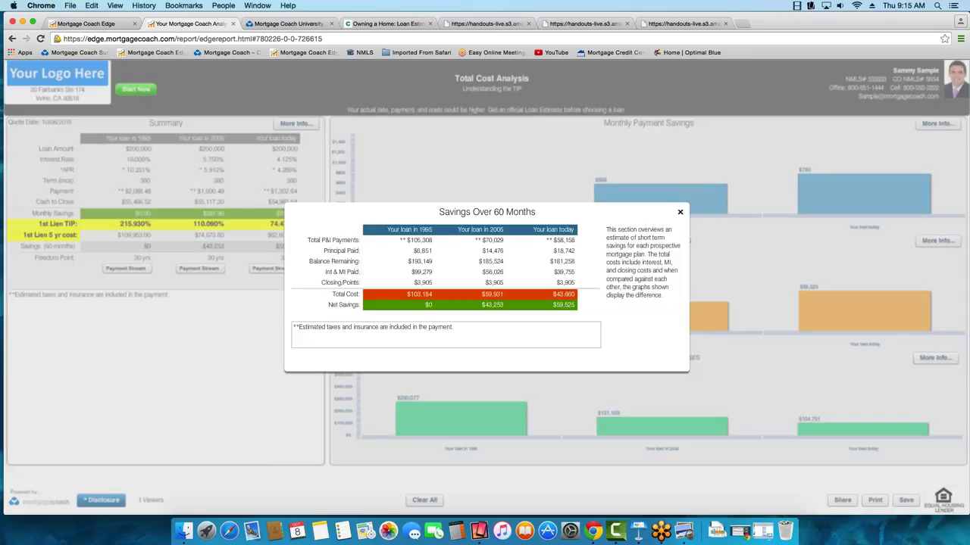
pyautogui.click(426, 273)
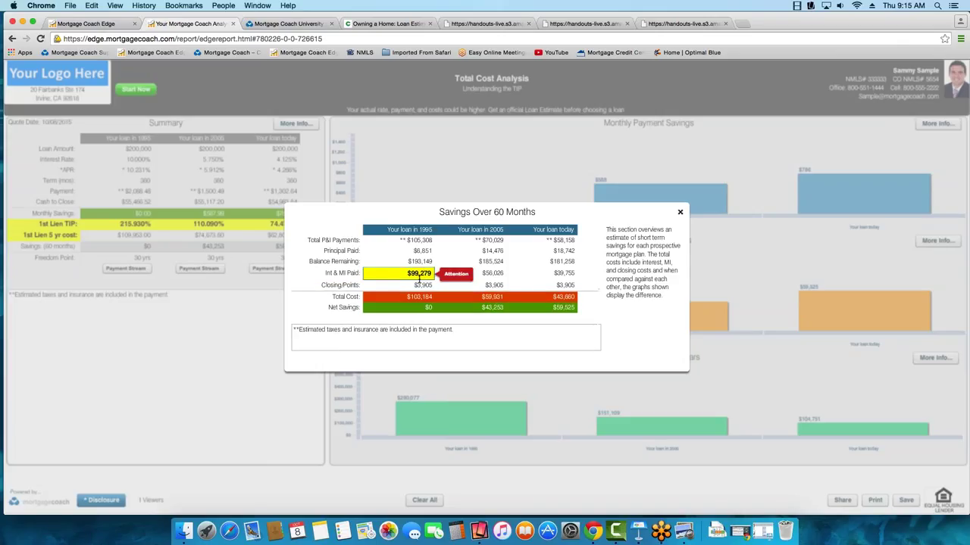
pyautogui.click(421, 284)
pyautogui.click(419, 297)
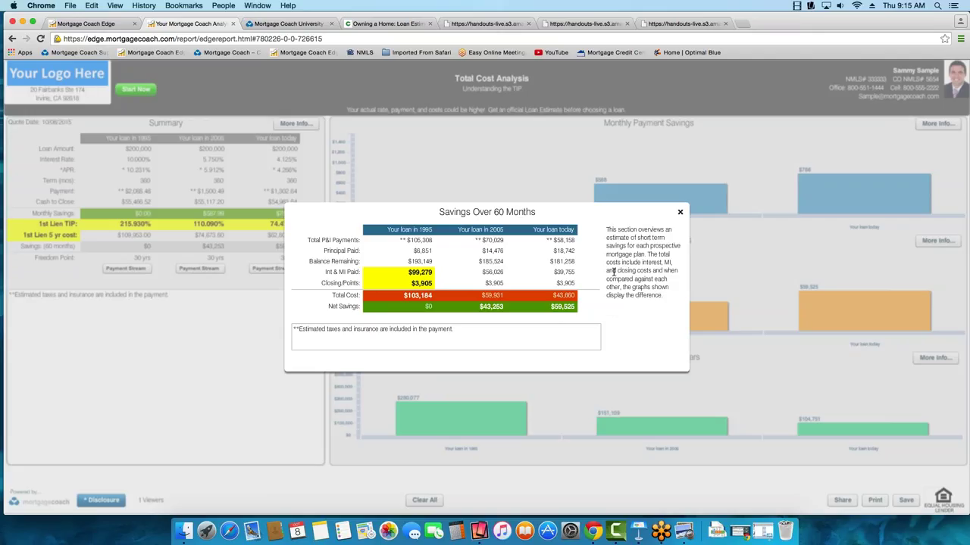
pyautogui.click(680, 213)
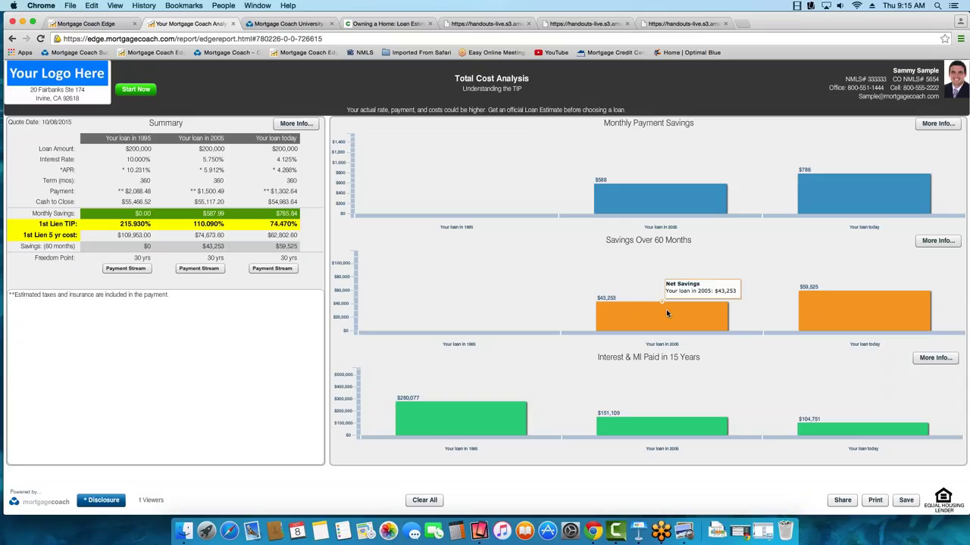
# Point out the 1995 loan's 1st Lien 5 yr cost in the summary table
pyautogui.click(130, 235)
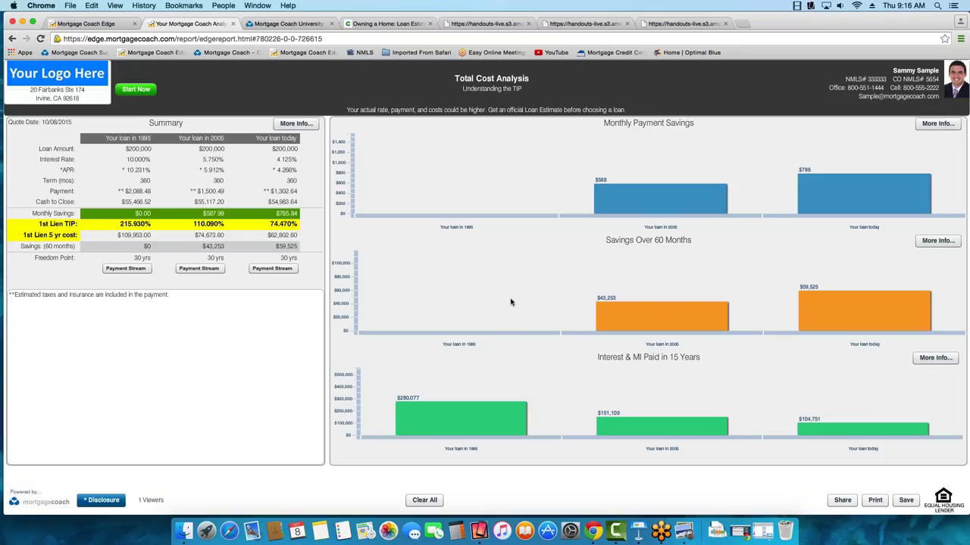
pyautogui.moveTo(650, 325)
pyautogui.click(134, 235)
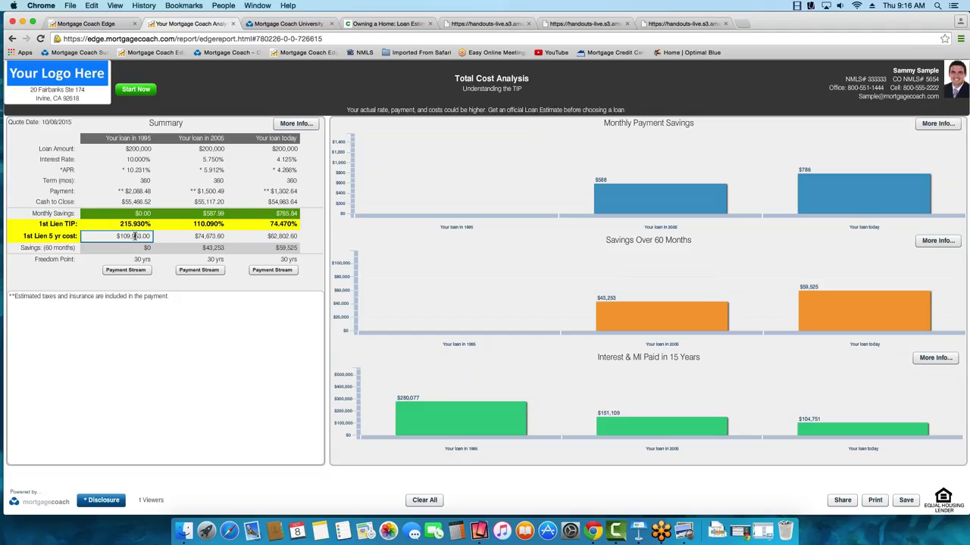
pyautogui.press('Return')
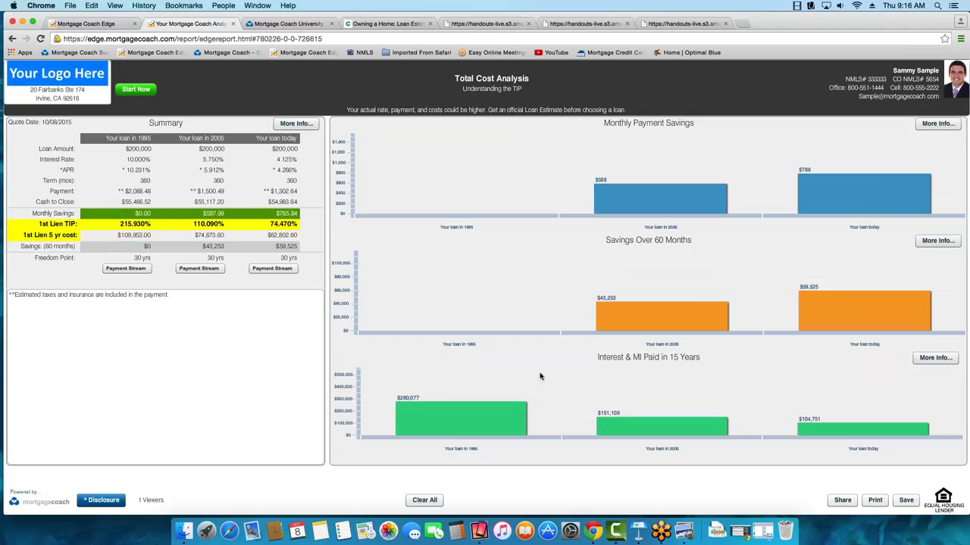
# Open the details of Interest & MI Paid in 15 Years and highlight the 2005 loan's balance
pyautogui.click(932, 359)
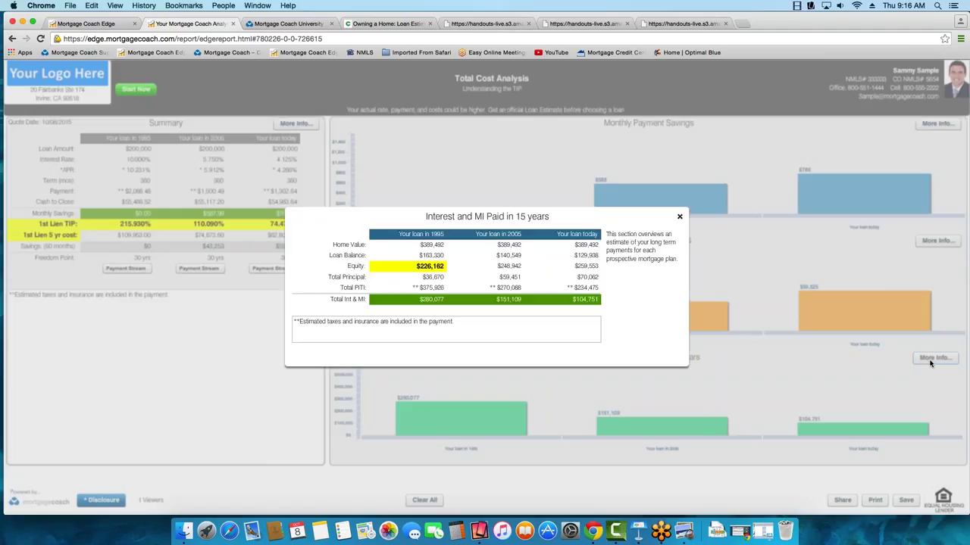
pyautogui.click(508, 268)
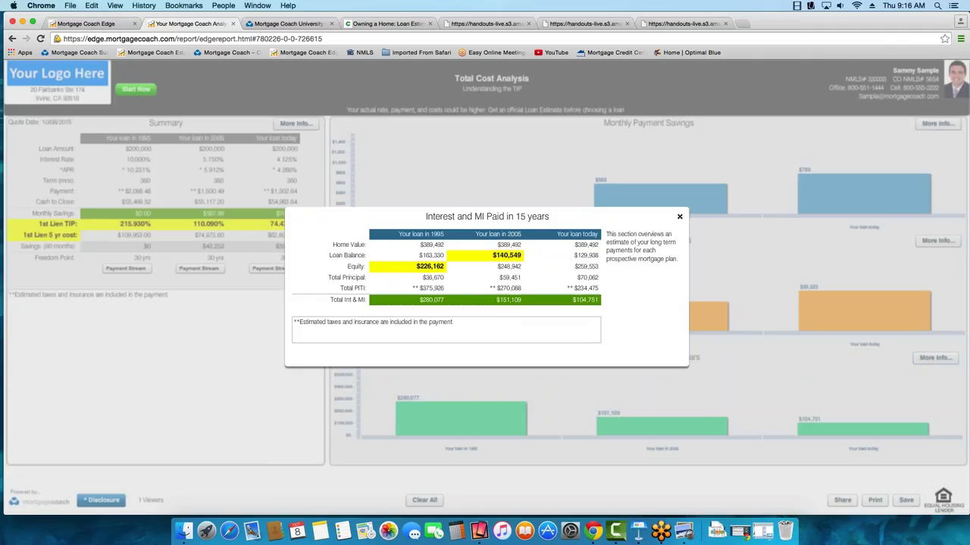
# Highlight the loan balances of the 1995 loan and today's loan, and close the Interest and MI Paid details
pyautogui.click(584, 256)
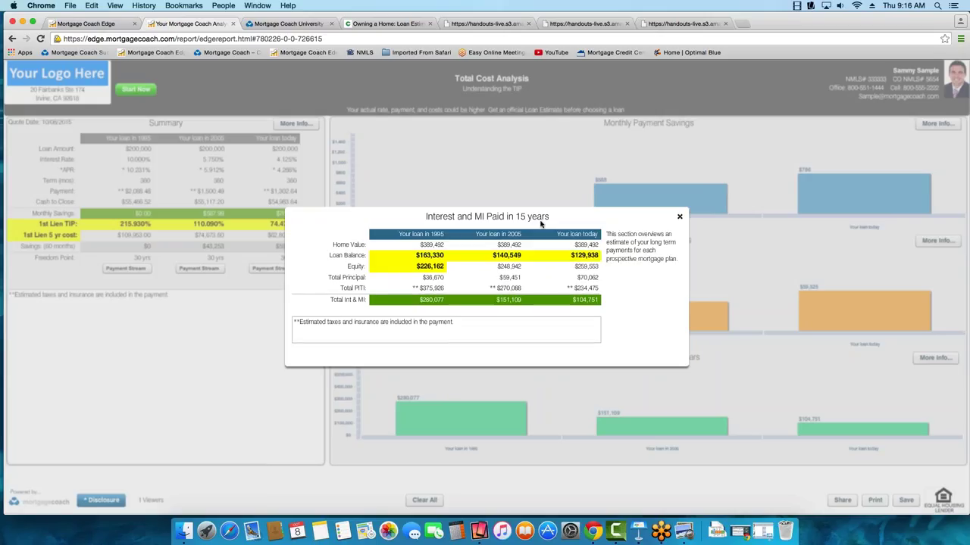
pyautogui.click(504, 221)
pyautogui.click(680, 218)
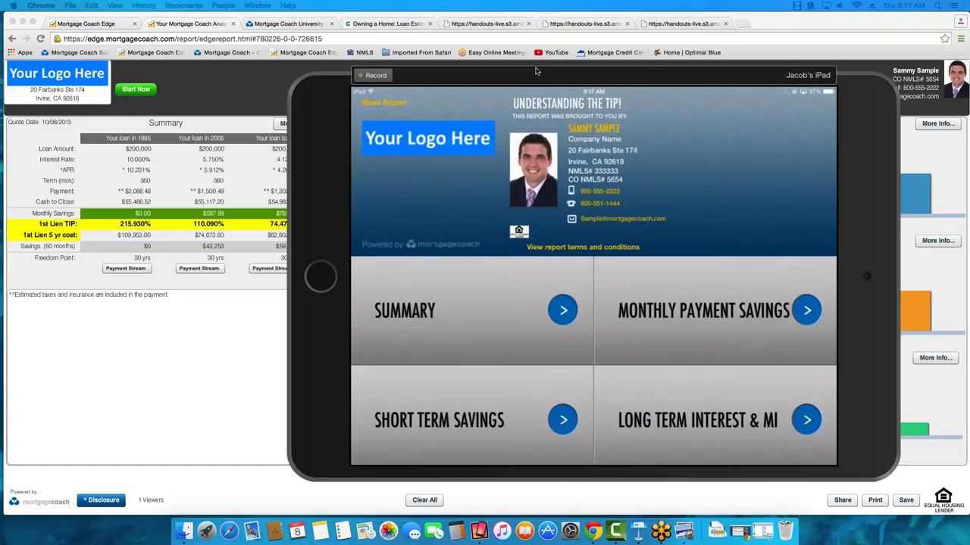
# Move the mirrored iPad window aside and point out the Summary section of the mobile report
pyautogui.moveTo(535, 71); pyautogui.dragTo(341, 79)
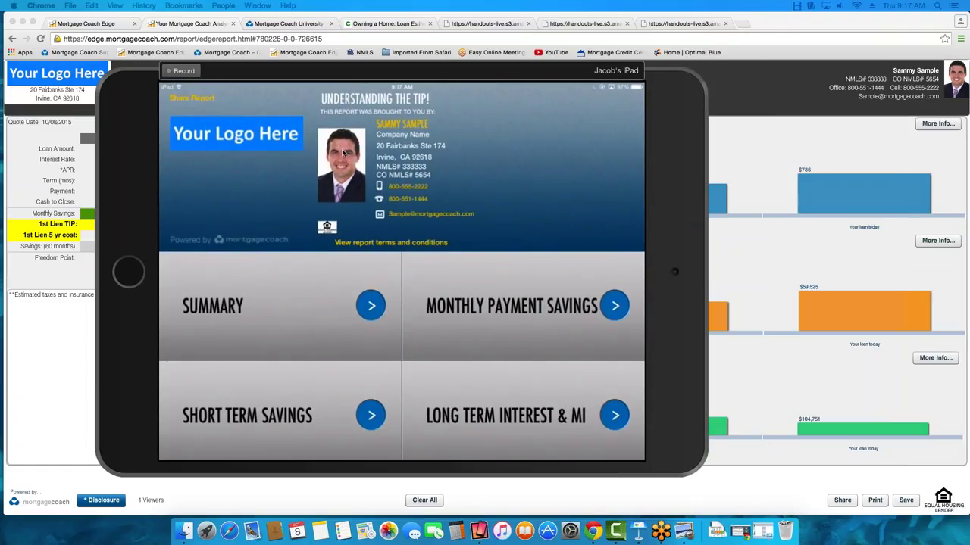
pyautogui.click(248, 315)
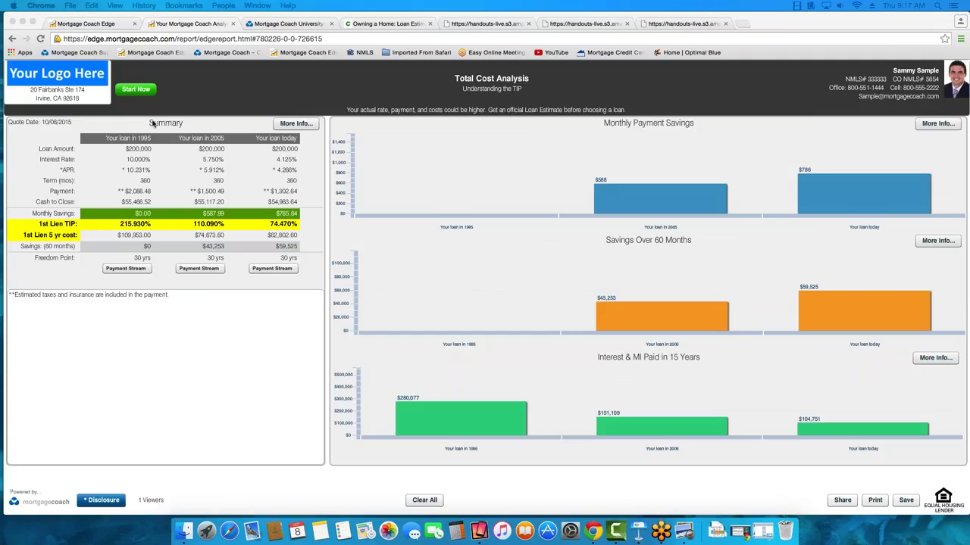
# Open the client page of the analysis setup in Mortgage Coach Edge, and highlight the report headline and friendly name
pyautogui.click(103, 28)
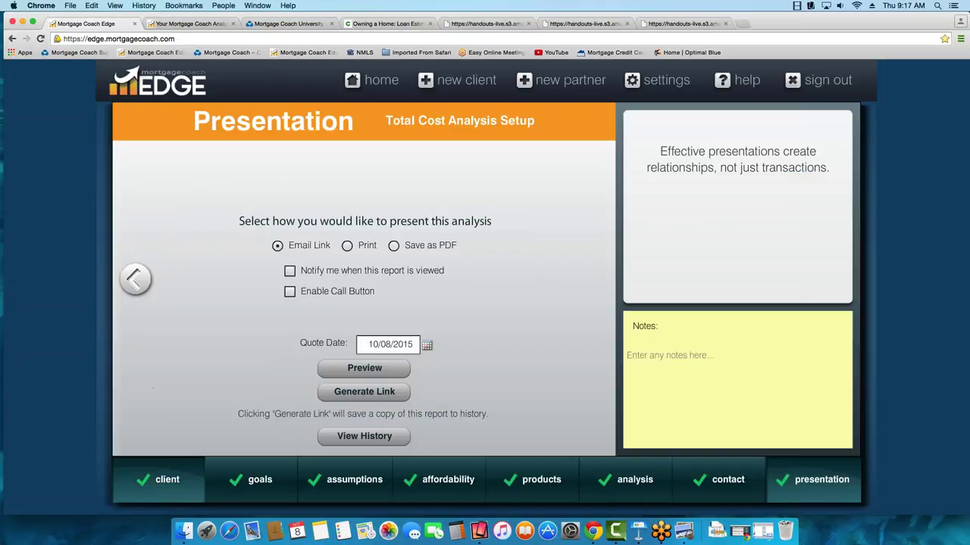
pyautogui.click(157, 477)
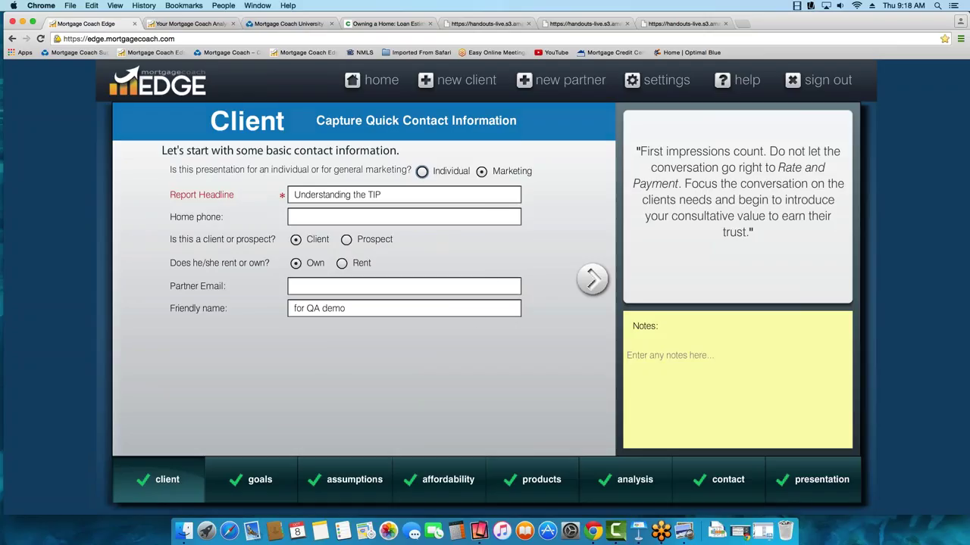
pyautogui.moveTo(387, 195); pyautogui.dragTo(233, 189)
pyautogui.moveTo(347, 308); pyautogui.dragTo(271, 342)
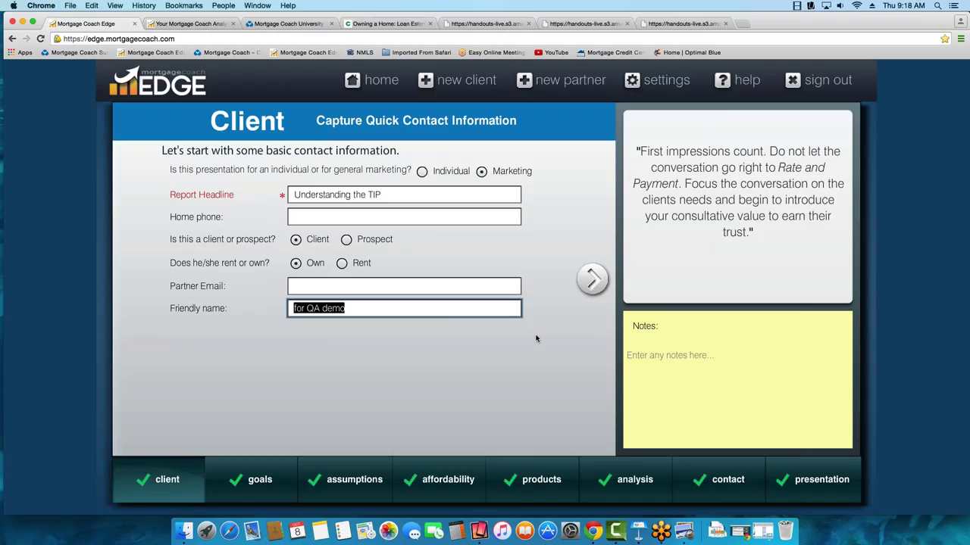
pyautogui.click(590, 281)
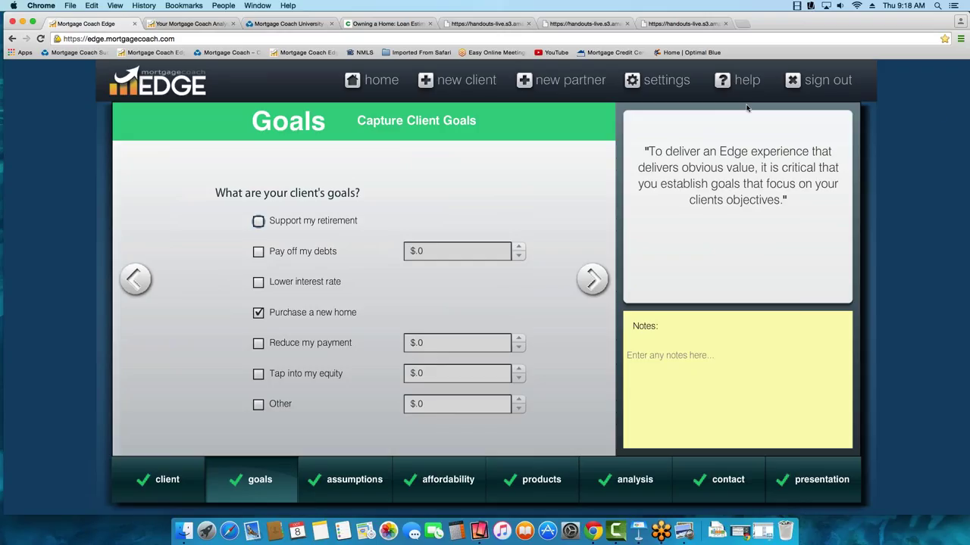
pyautogui.click(176, 474)
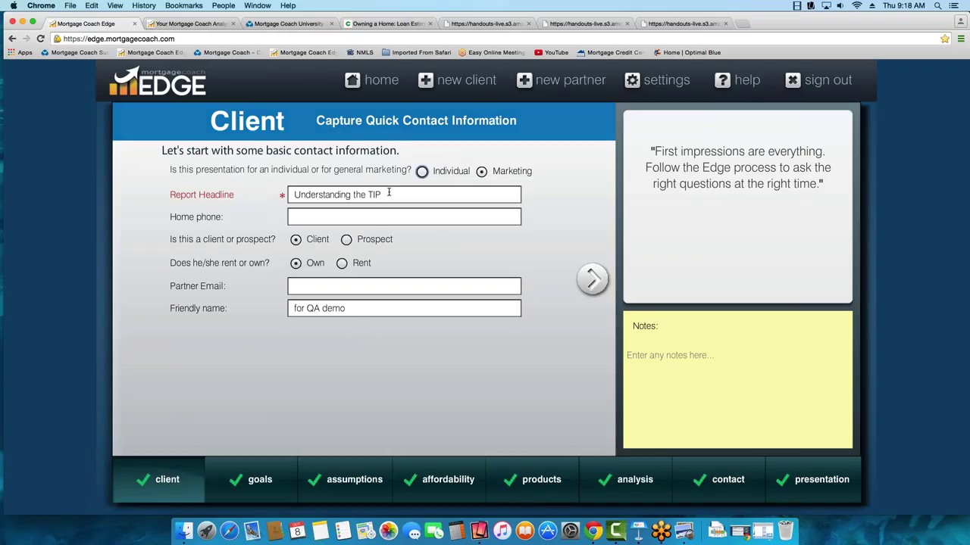
# Advance through the goals, assumptions and affordability pages to the first loan's product details
pyautogui.click(593, 280)
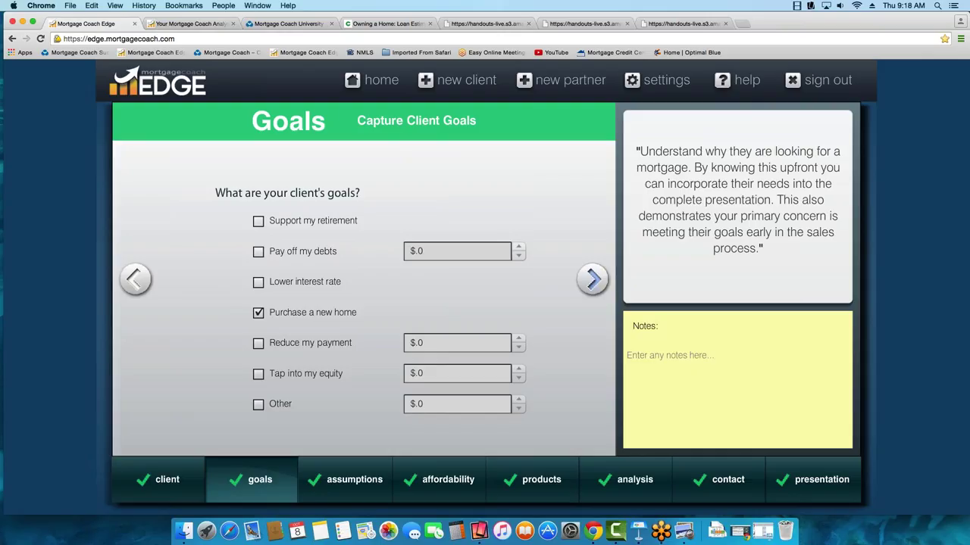
pyautogui.click(594, 280)
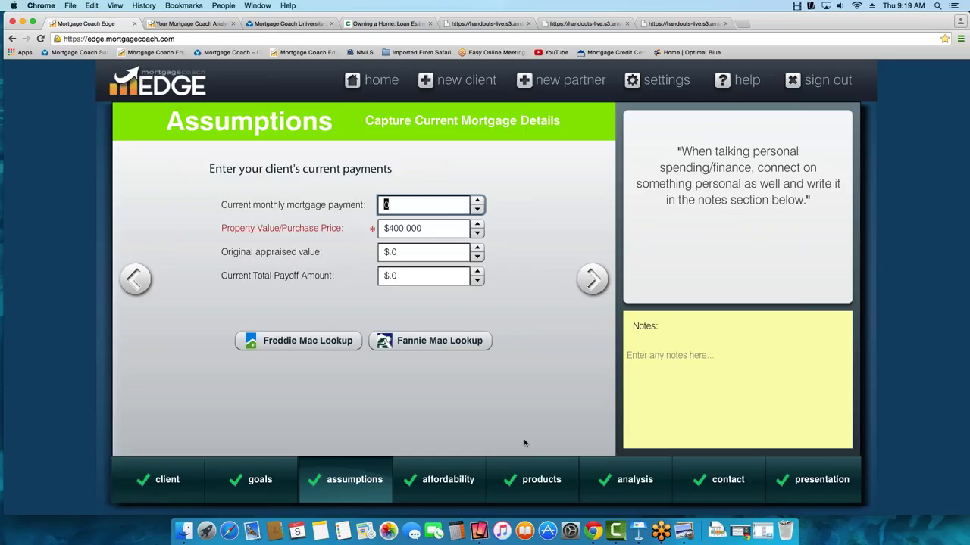
pyautogui.moveTo(525, 479)
pyautogui.click(592, 279)
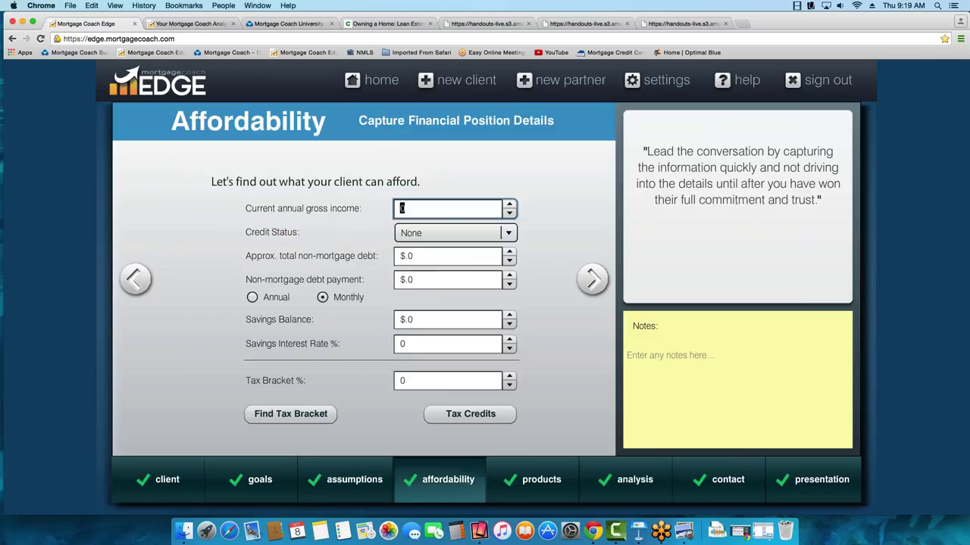
pyautogui.click(592, 280)
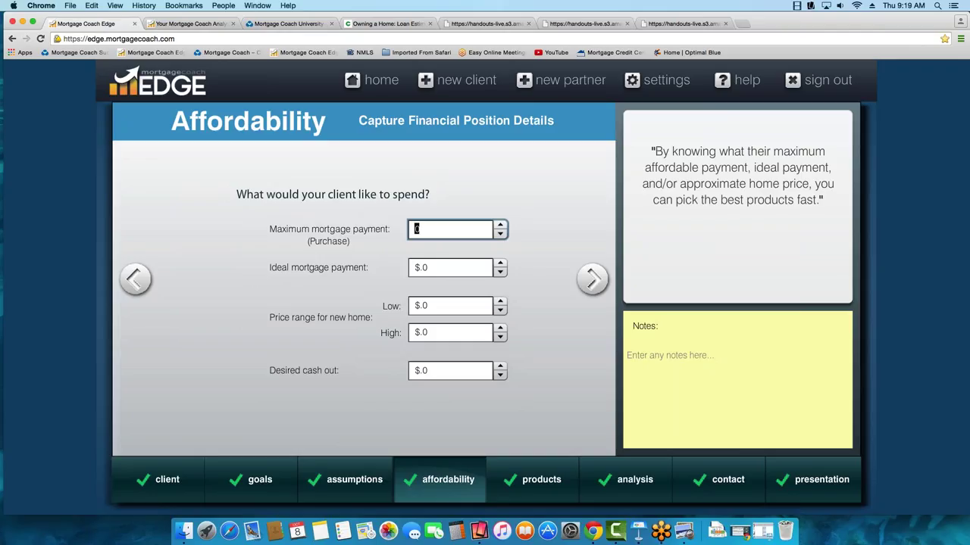
pyautogui.click(592, 280)
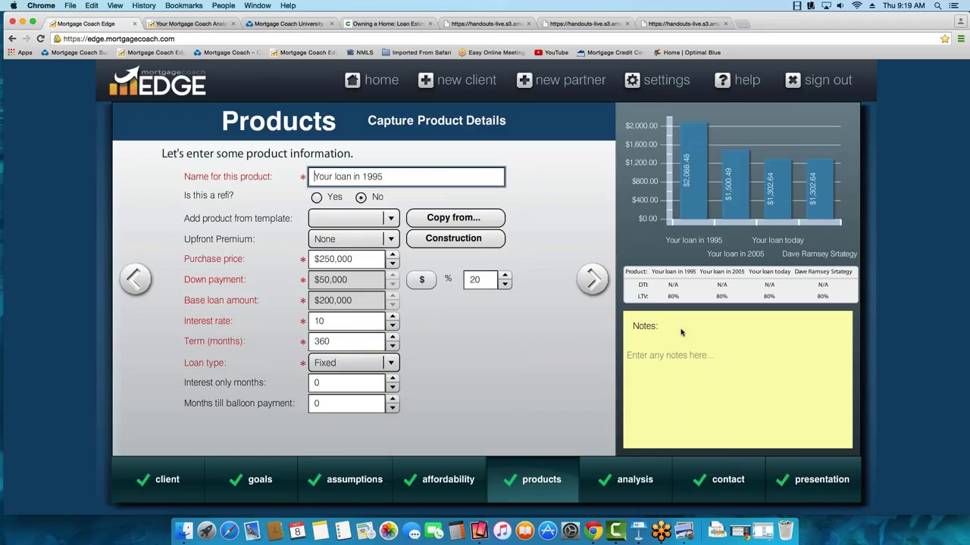
# Point out the 1995 loan's product name, purchase price, interest rate and term
pyautogui.tripleClick(392, 177)
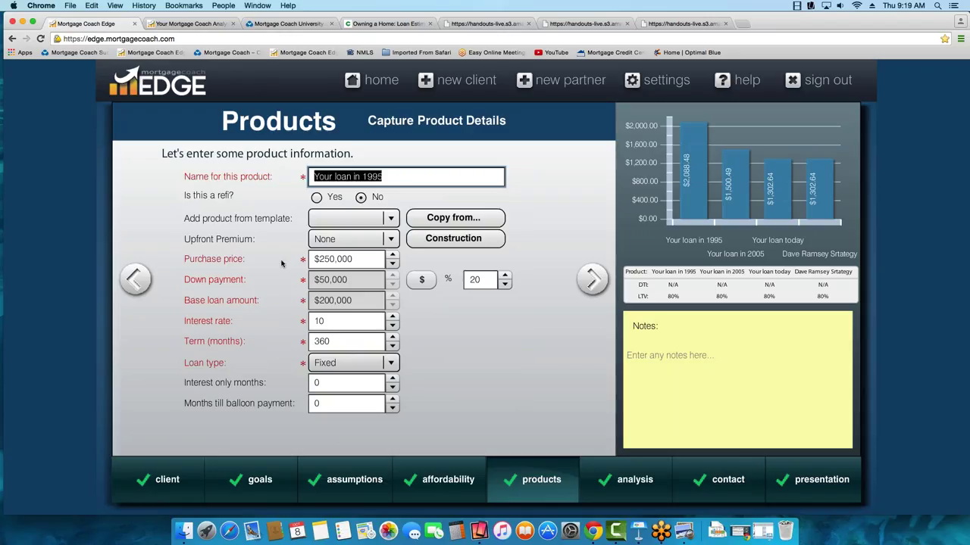
pyautogui.click(355, 259)
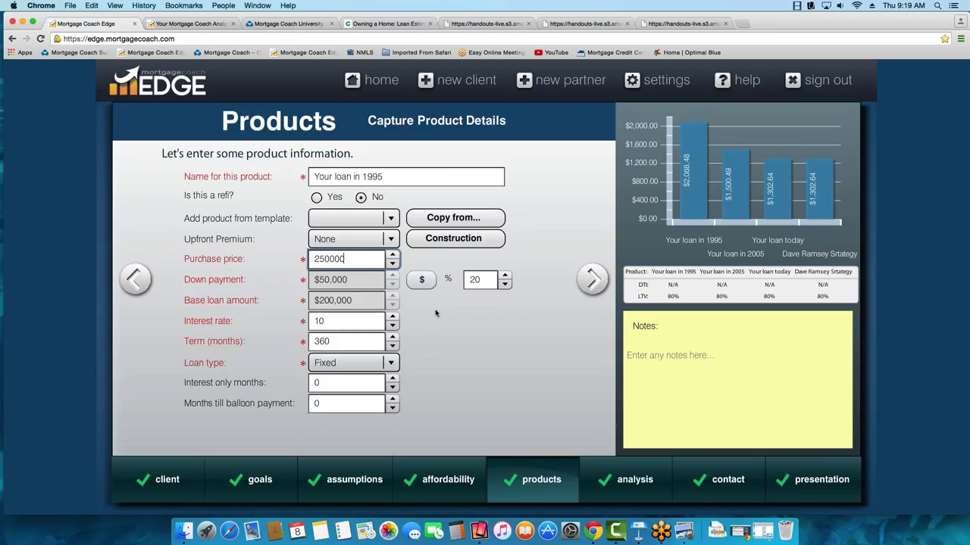
pyautogui.moveTo(335, 320); pyautogui.dragTo(241, 333)
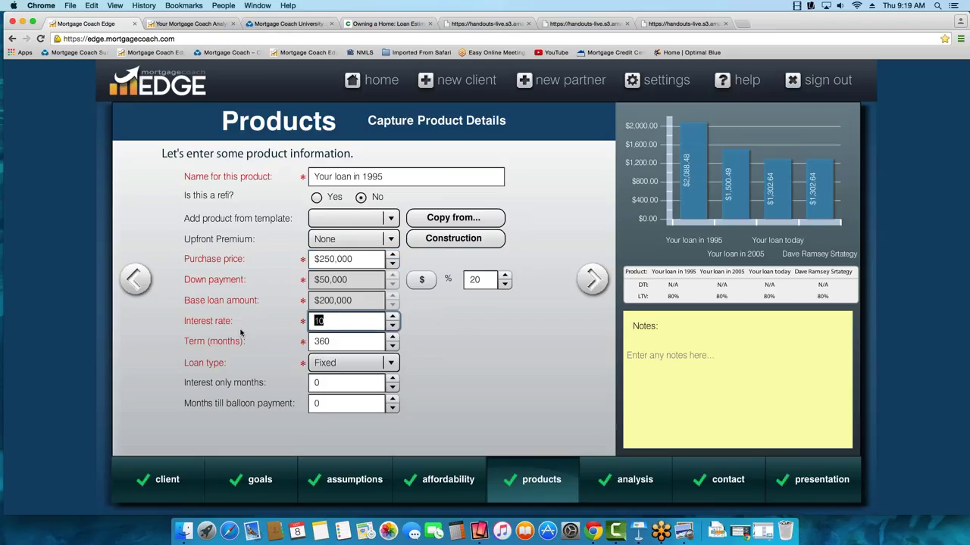
pyautogui.click(341, 342)
pyautogui.moveTo(341, 342); pyautogui.dragTo(277, 348)
# Review the itemized fees in the 1995 loan's closing cost details and apply them to the loan
pyautogui.click(596, 282)
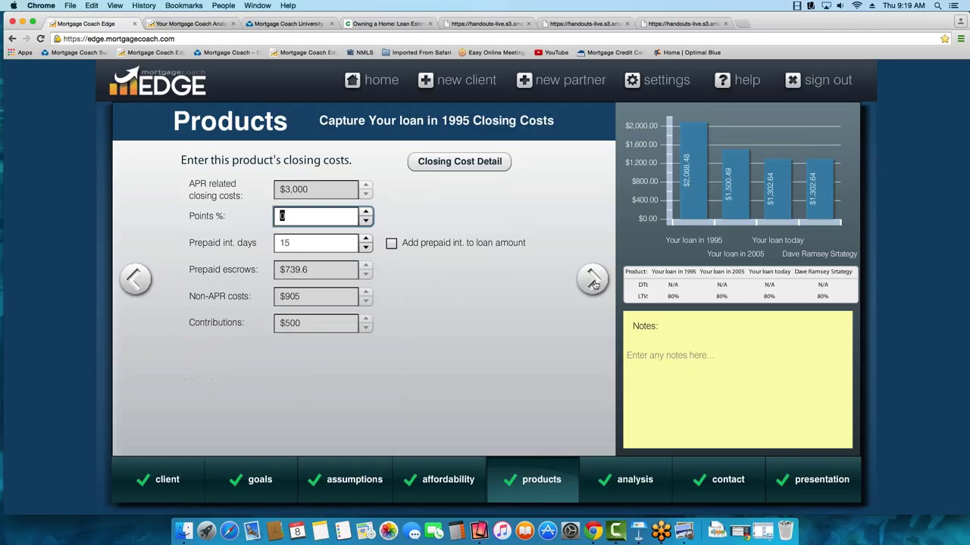
pyautogui.click(459, 161)
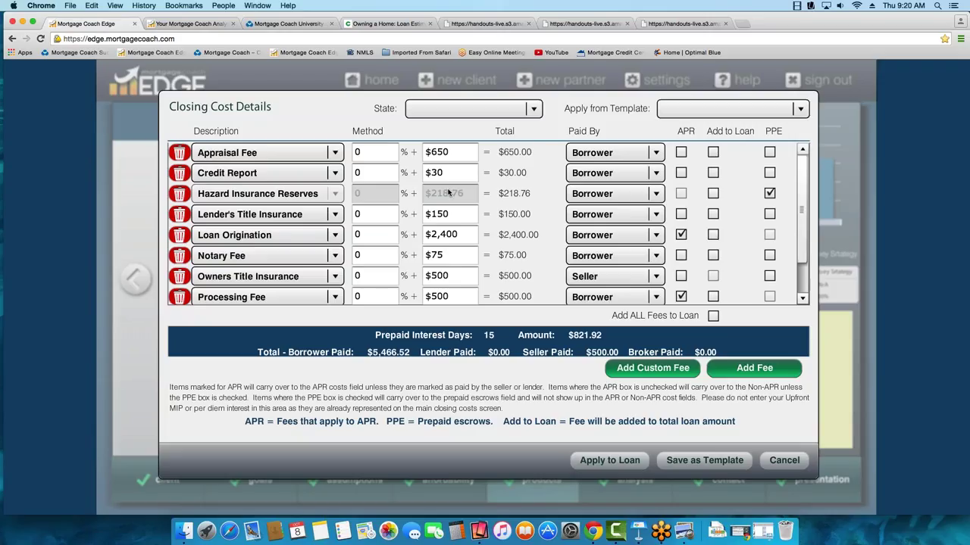
pyautogui.scroll(-2, 448, 193)
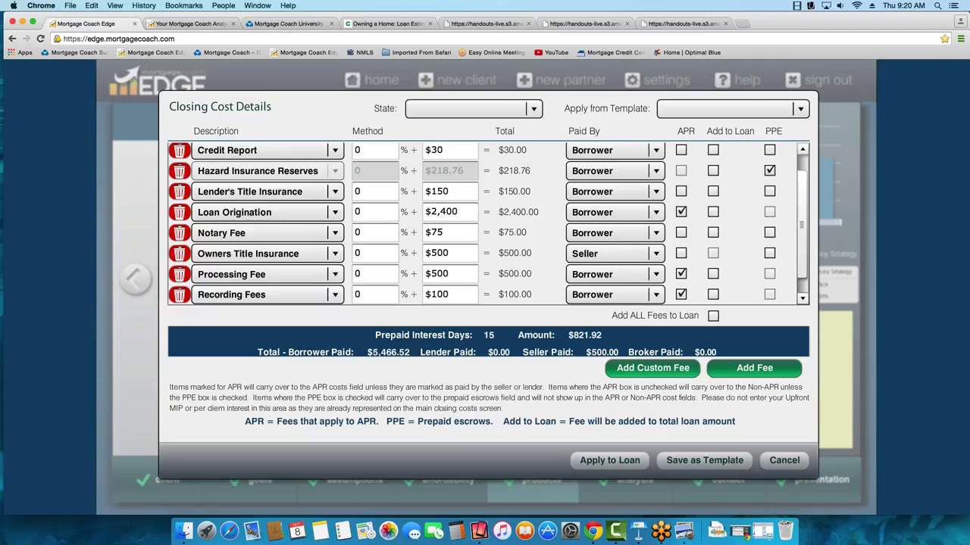
pyautogui.click(612, 462)
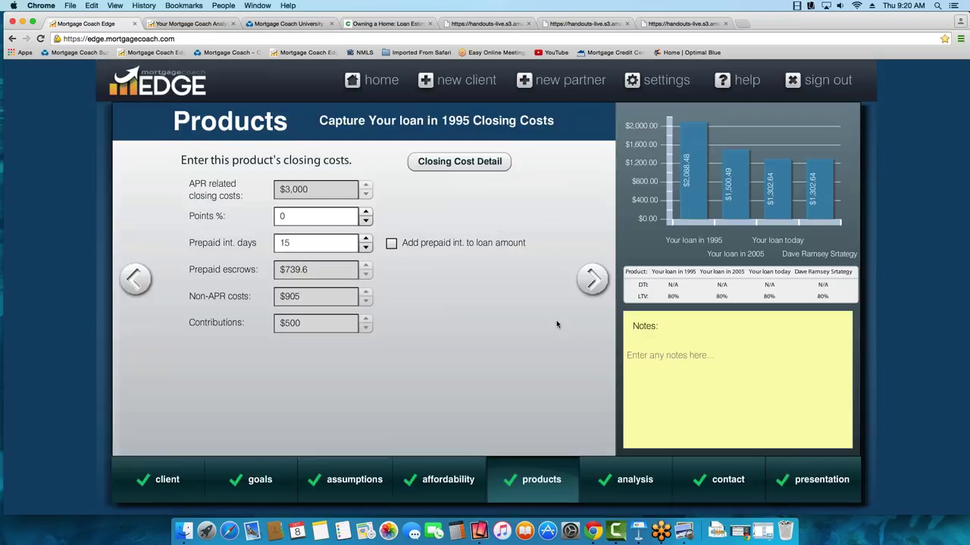
# Highlight the 1995 loan's prepaid interest days, and enter 3 hazard insurance reserves months in its monthly costs
pyautogui.click(293, 243)
pyautogui.doubleClick(281, 241)
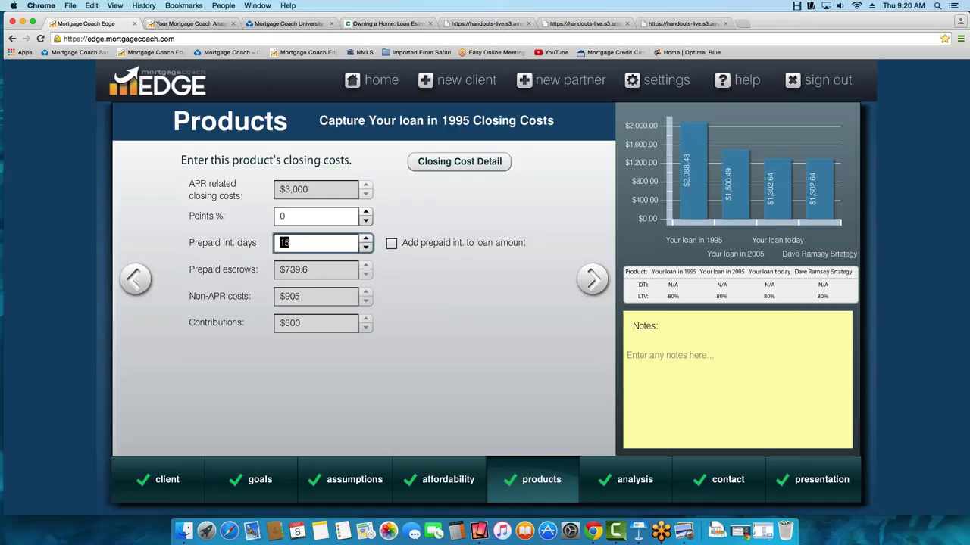
pyautogui.click(593, 280)
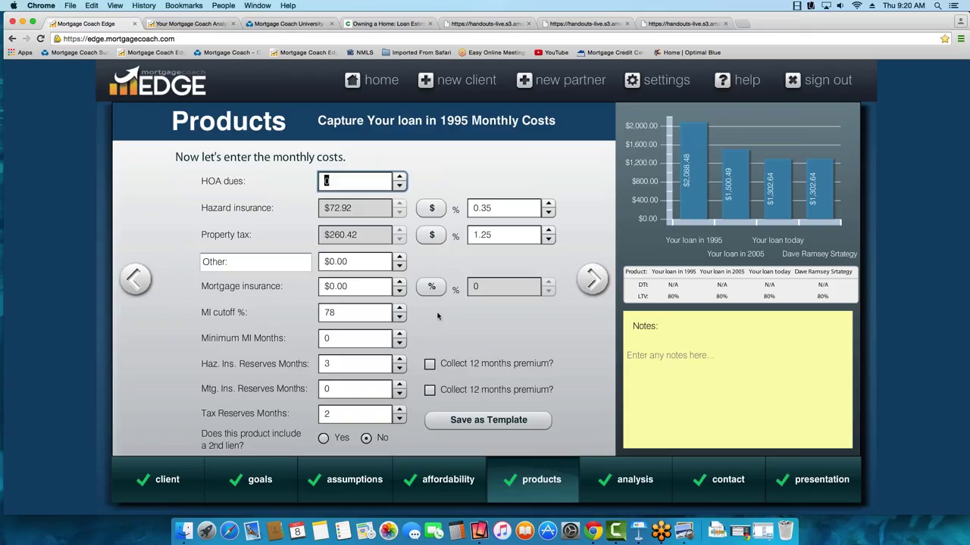
pyautogui.click(344, 363)
pyautogui.moveTo(344, 364); pyautogui.dragTo(305, 356)
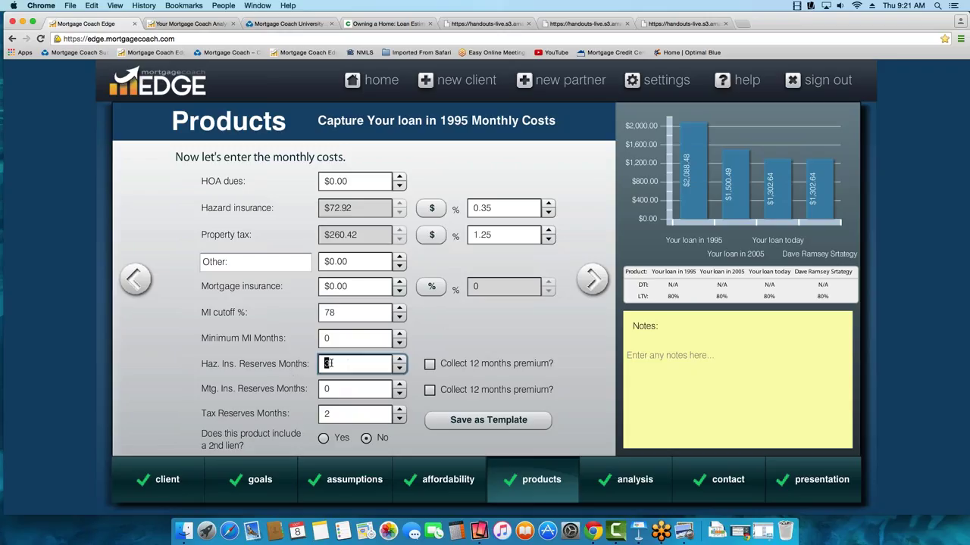
pyautogui.write('3')
# Proceed to the 2005 loan's product details and highlight its interest rate and name
pyautogui.click(593, 279)
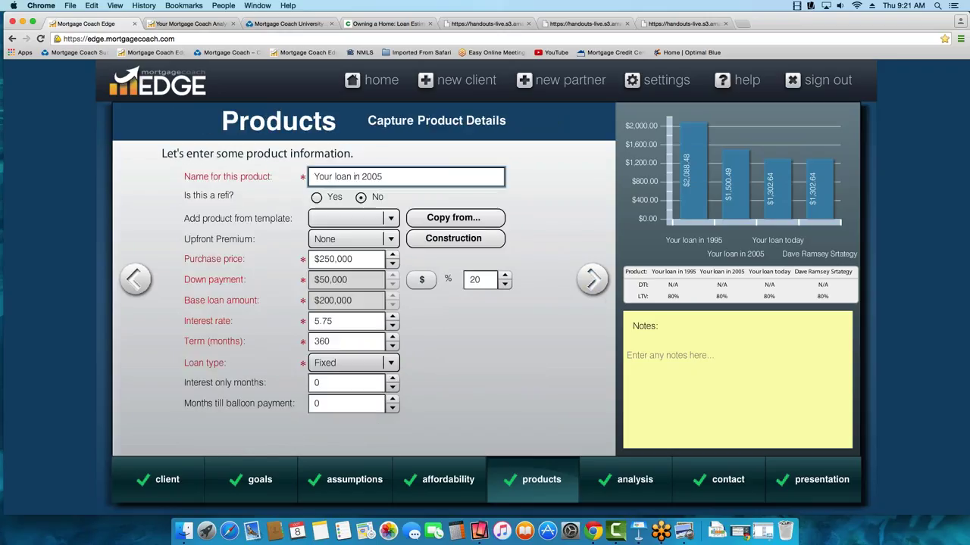
pyautogui.click(340, 318)
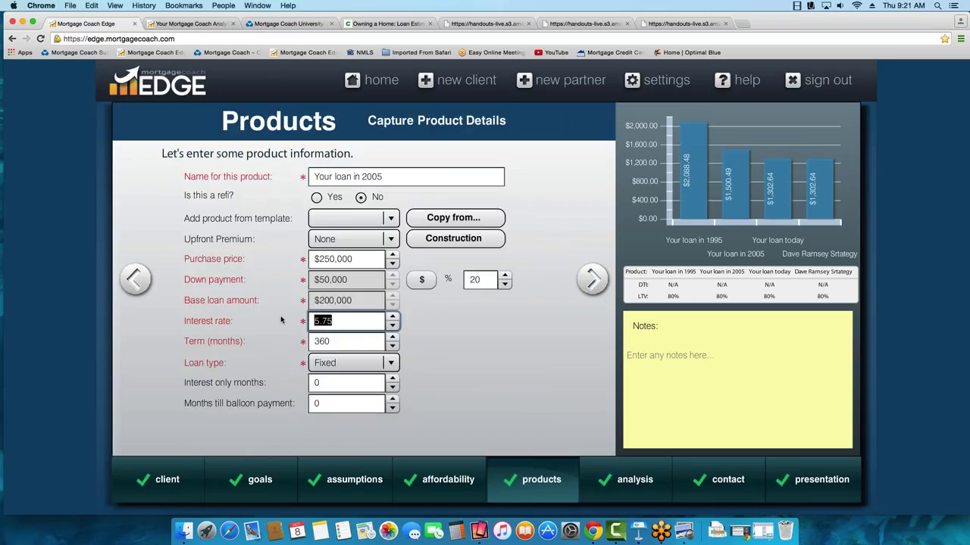
pyautogui.moveTo(390, 176); pyautogui.dragTo(260, 162)
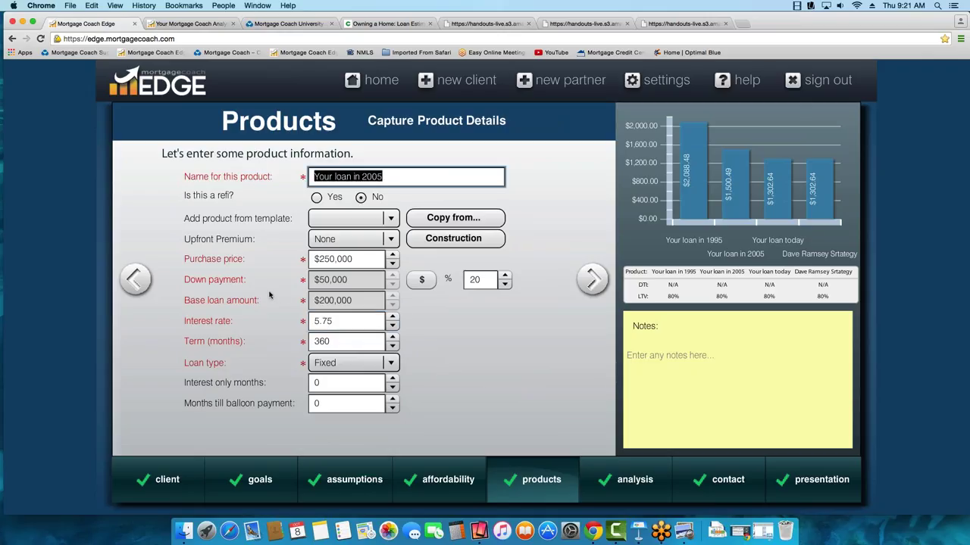
# Copy the product details from "Your loan in 1995" into the 2005 loan and set its interest rate to 5.75
pyautogui.click(455, 219)
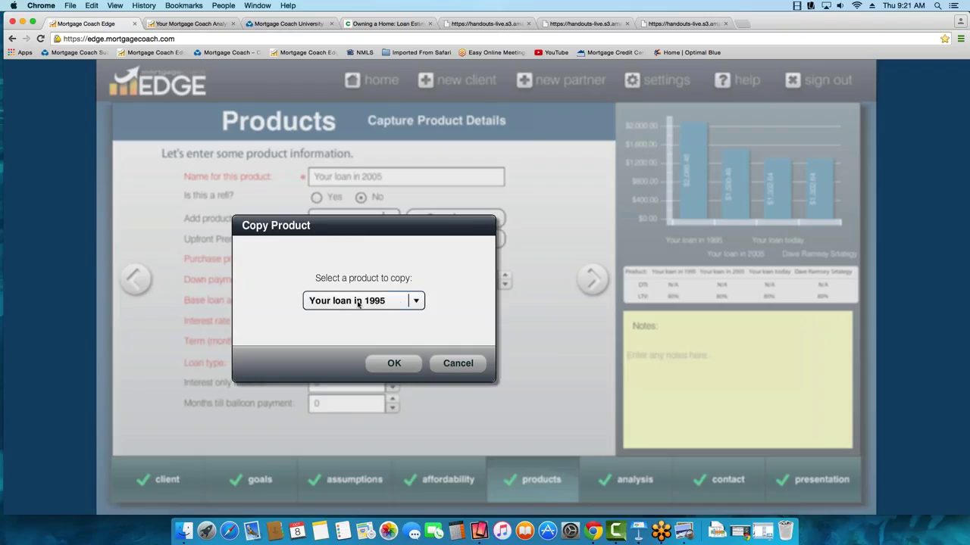
pyautogui.click(394, 362)
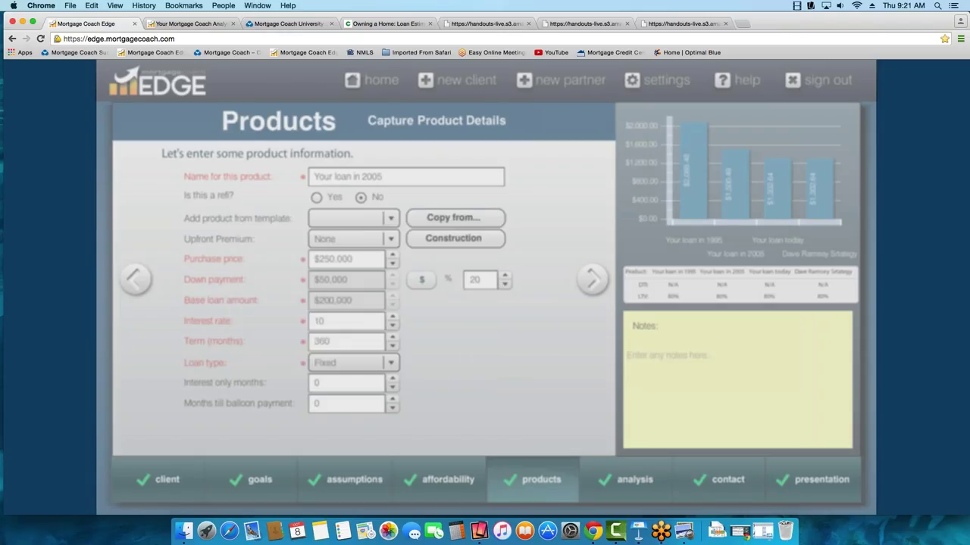
pyautogui.click(331, 320)
pyautogui.moveTo(331, 320); pyautogui.dragTo(284, 314)
pyautogui.write('5.75')
pyautogui.click(344, 341)
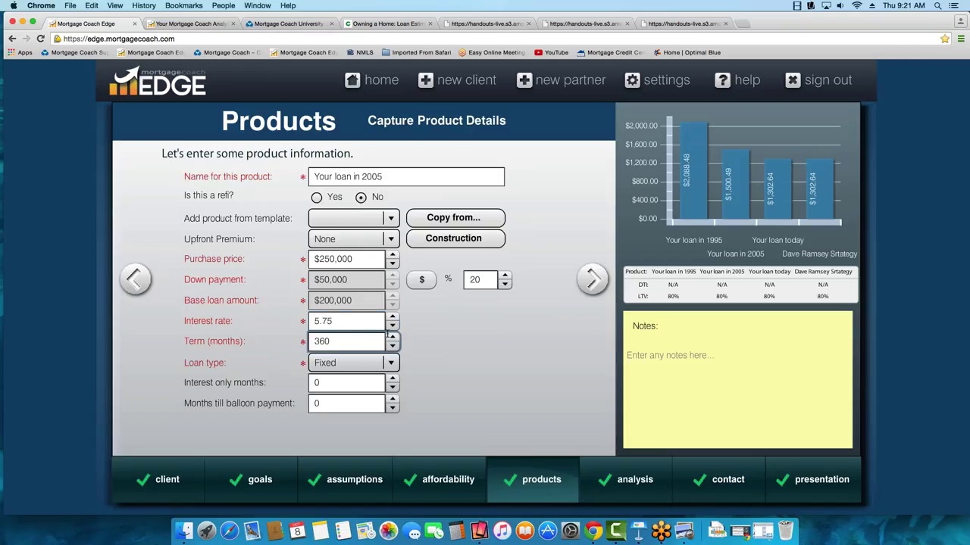
# Proceed past the 2005 loan's closing and monthly costs, and highlight the interest rate and name of today's loan
pyautogui.click(593, 279)
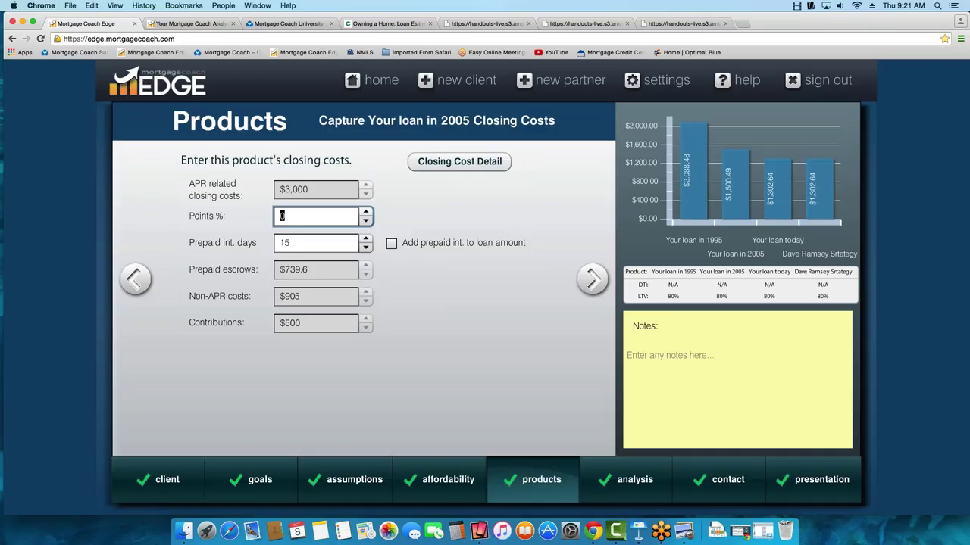
pyautogui.click(593, 279)
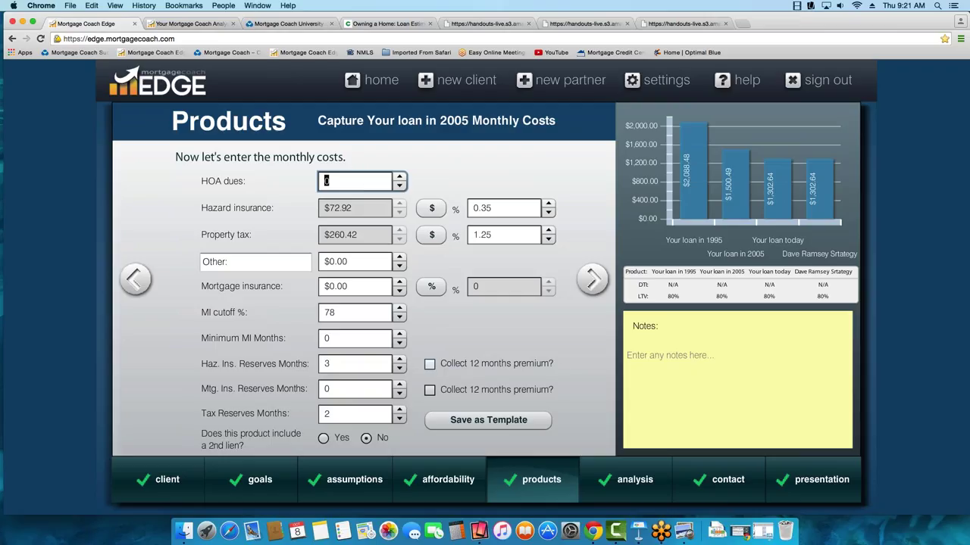
pyautogui.click(593, 280)
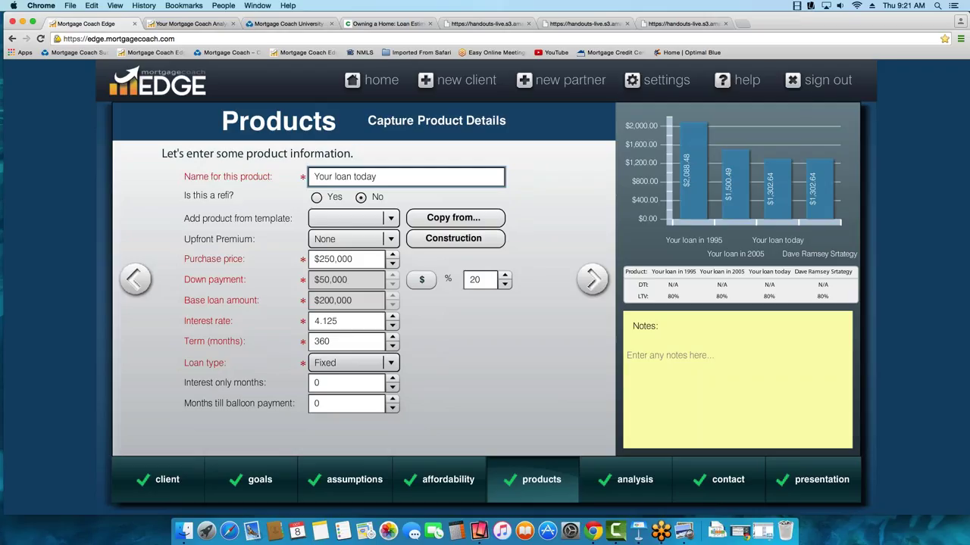
pyautogui.click(337, 320)
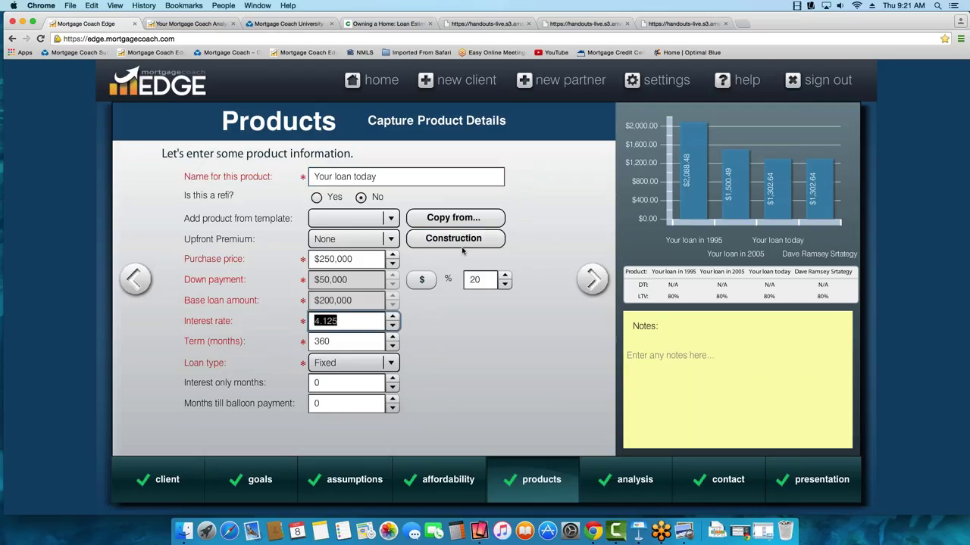
pyautogui.click(389, 178)
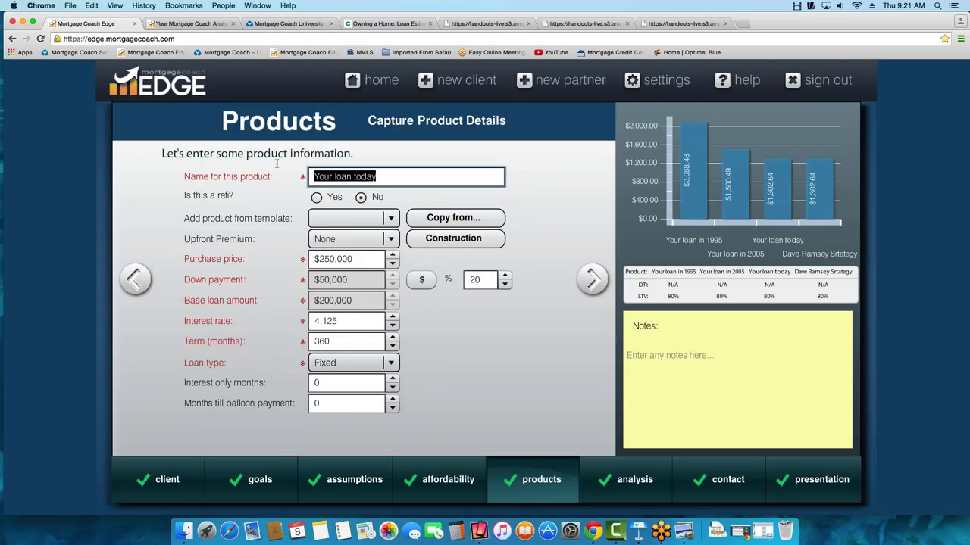
# Copy the product details from "Your loan in 1995" into today's loan and set its interest rate to 4.125
pyautogui.click(453, 219)
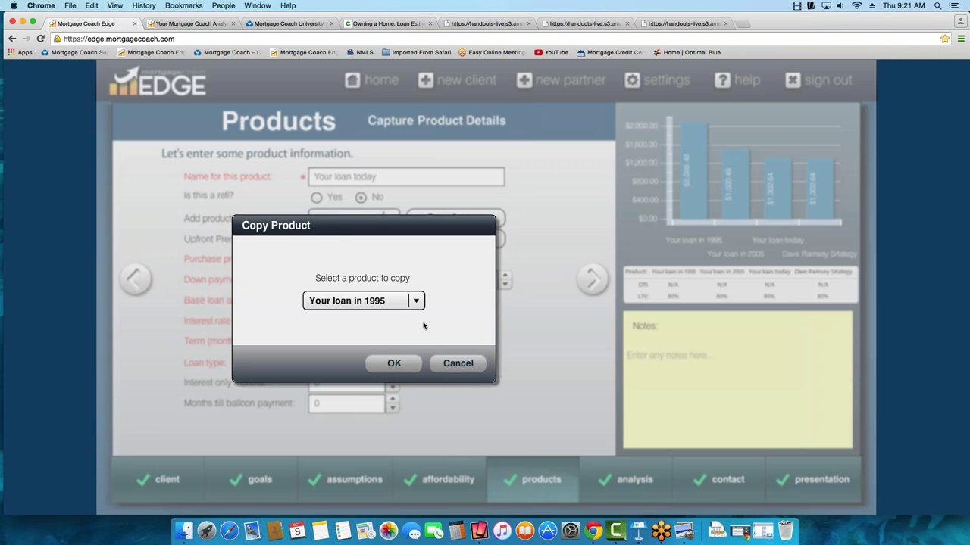
pyautogui.click(394, 364)
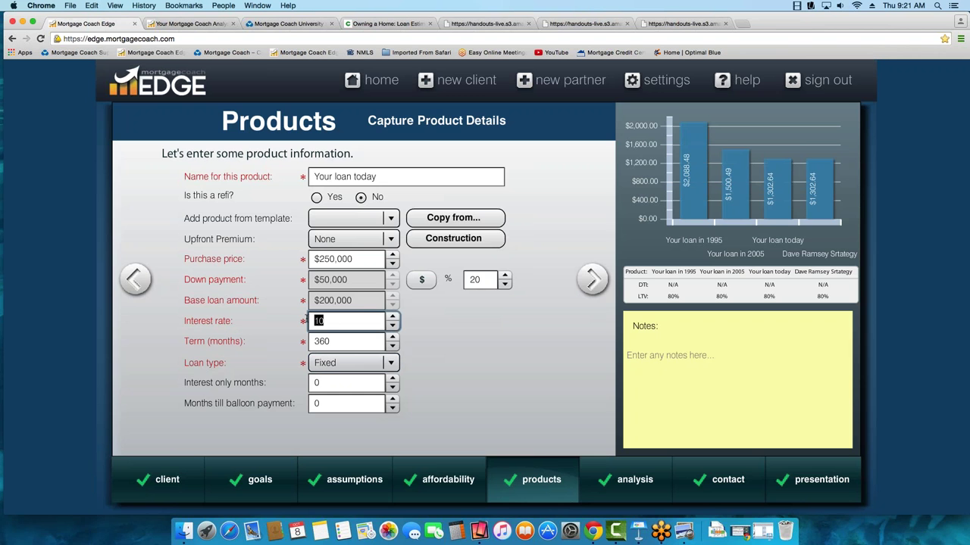
pyautogui.write('4.125')
pyautogui.press('Tab')
# Proceed past today's loan closing and monthly costs to the fourth product's details, checking the Total Cost Analysis report on the way
pyautogui.click(592, 279)
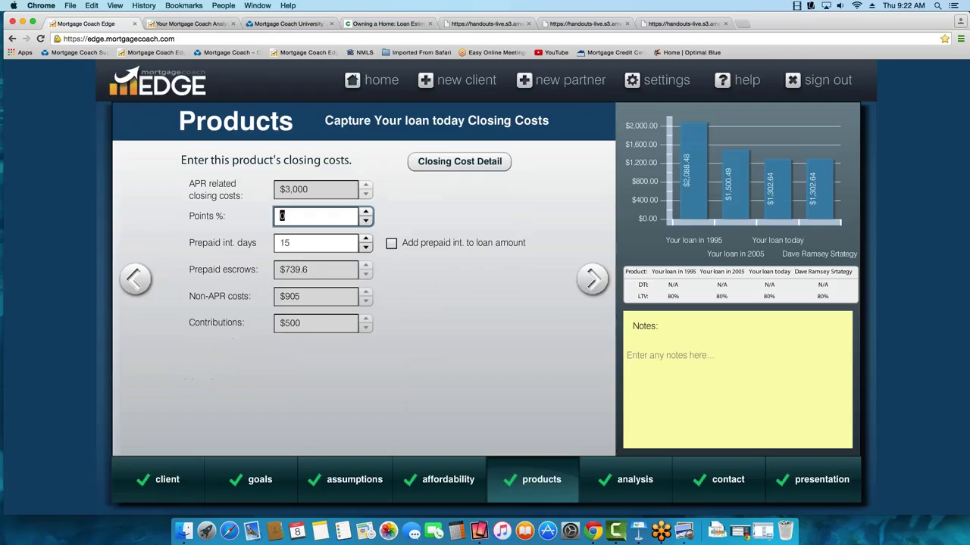
pyautogui.click(592, 278)
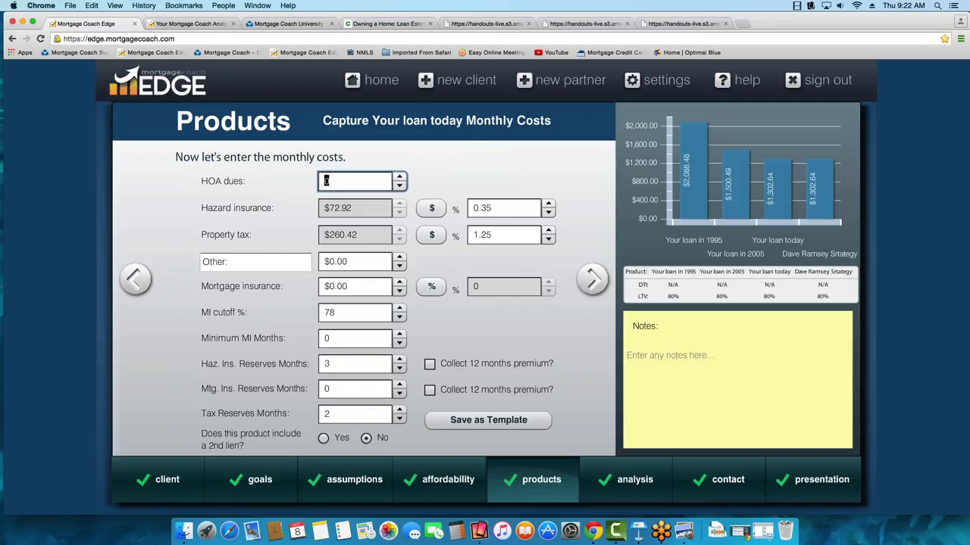
pyautogui.click(190, 24)
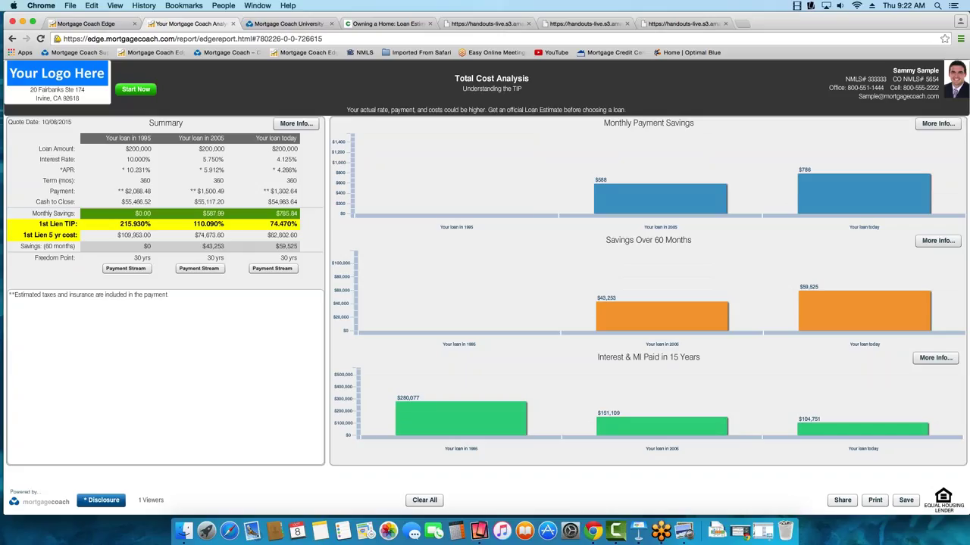
pyautogui.click(106, 27)
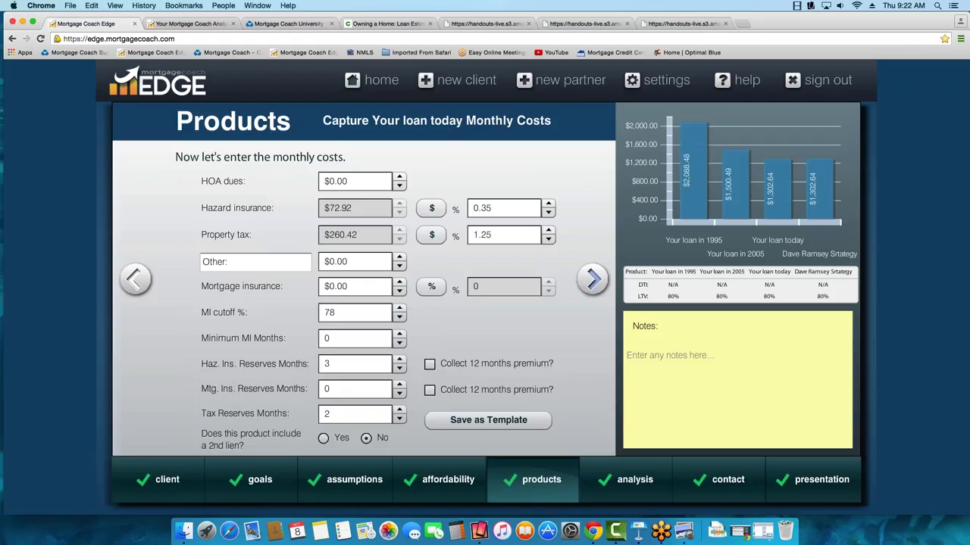
pyautogui.click(592, 279)
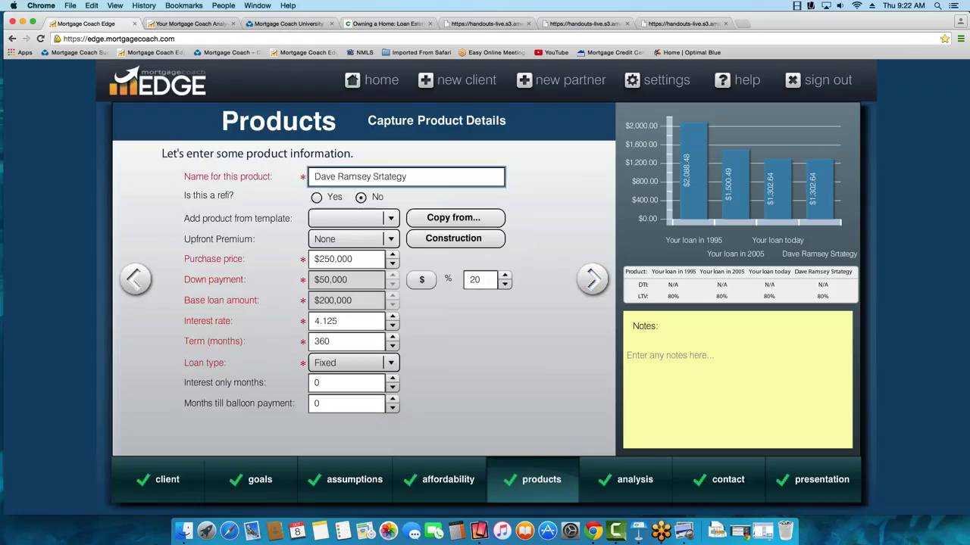
# Correct the misspelled fourth product name to "Dave Ramsey Strategy"
pyautogui.click(377, 176)
pyautogui.press('Delete')
pyautogui.press('Delete')
pyautogui.write('tr')
pyautogui.click(476, 219)
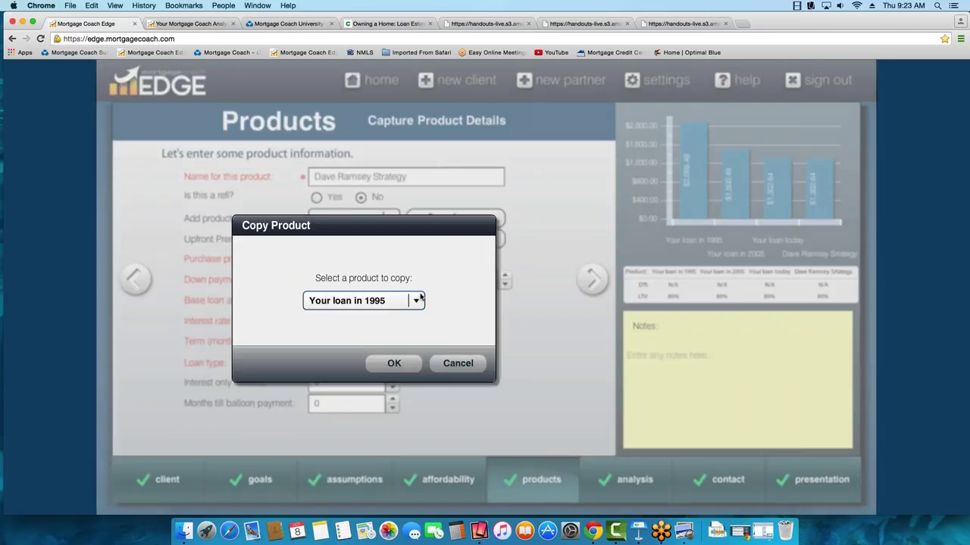
pyautogui.click(416, 301)
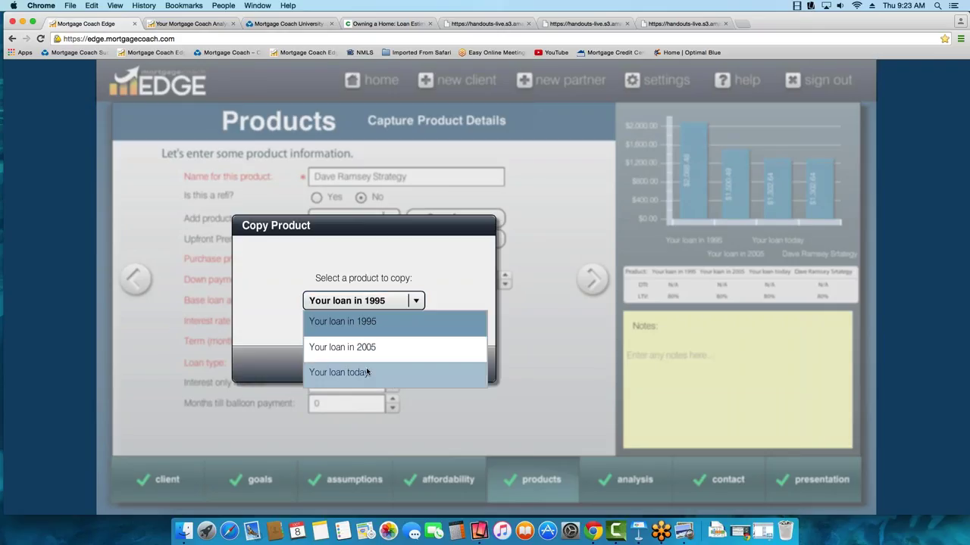
pyautogui.click(458, 262)
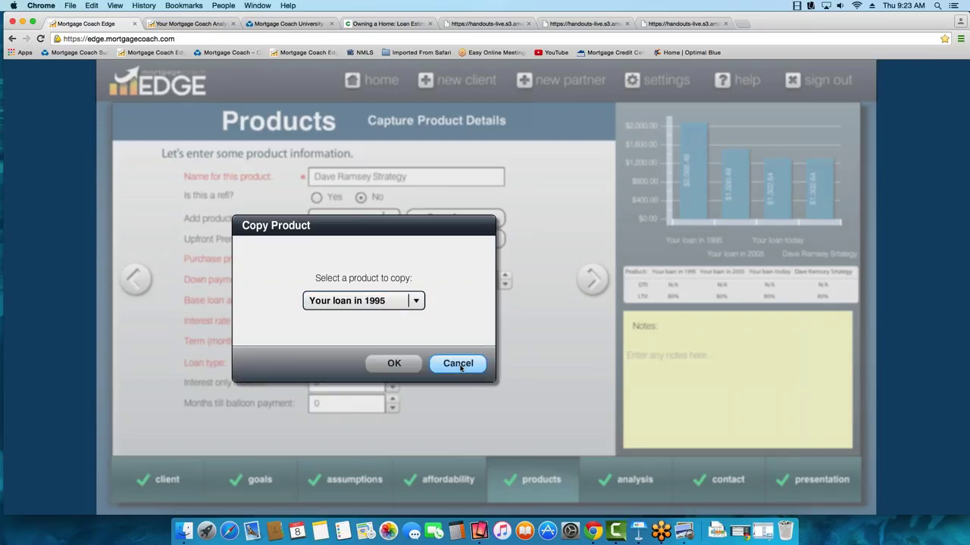
pyautogui.click(458, 365)
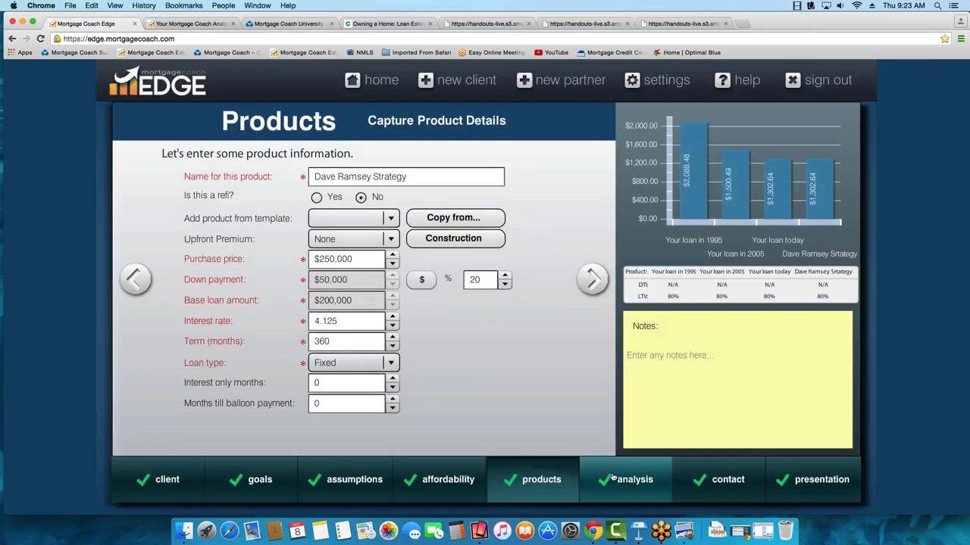
# Go to the Analysis Summary and open the reinvestment strategy adjustments for the four products
pyautogui.click(612, 476)
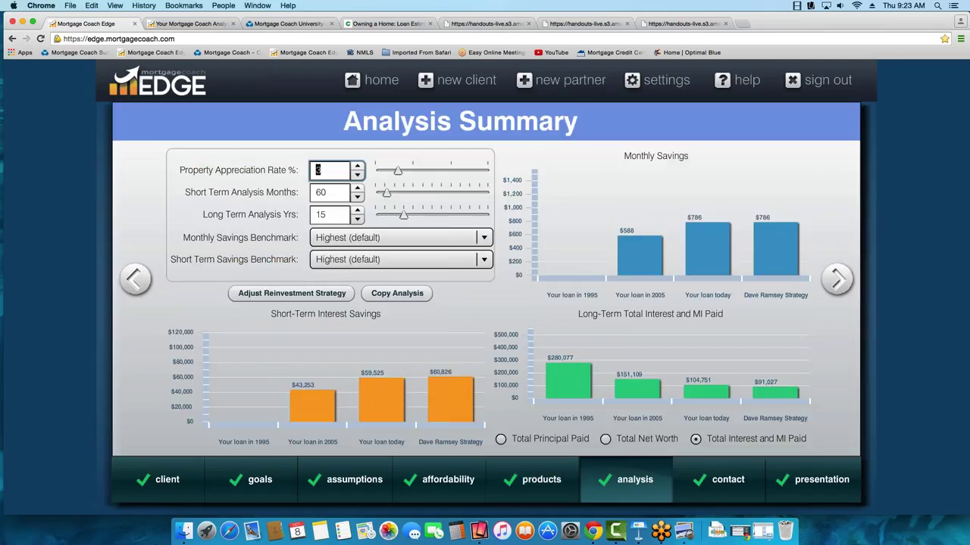
pyautogui.click(289, 296)
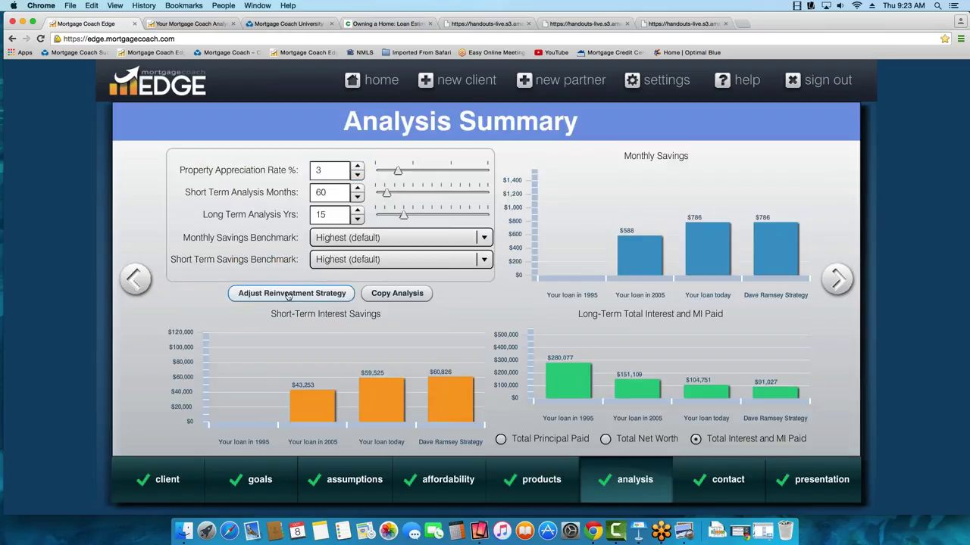
pyautogui.click(289, 295)
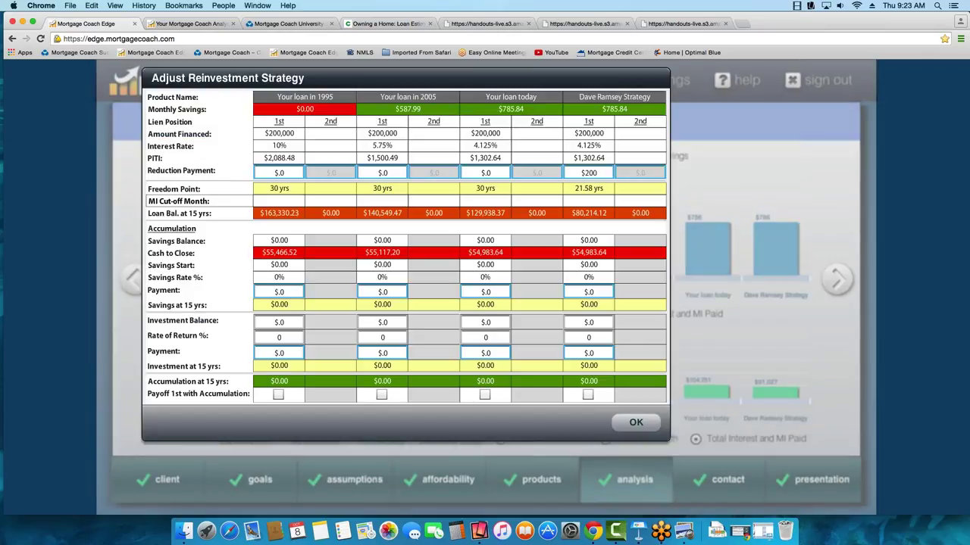
# Try a first-lien reduction payment of $100 for the Dave Ramsey Strategy
pyautogui.click(589, 173)
pyautogui.write('100')
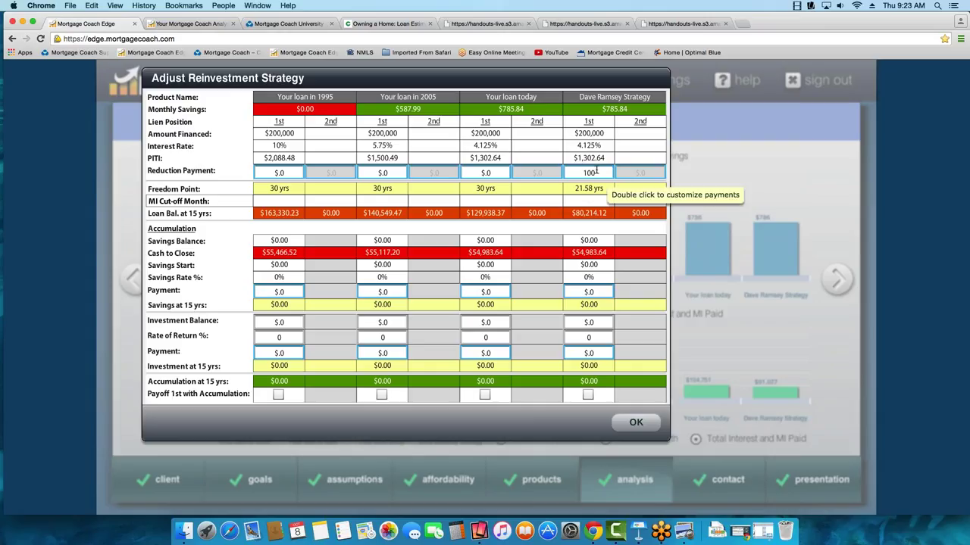
pyautogui.press('Tab')
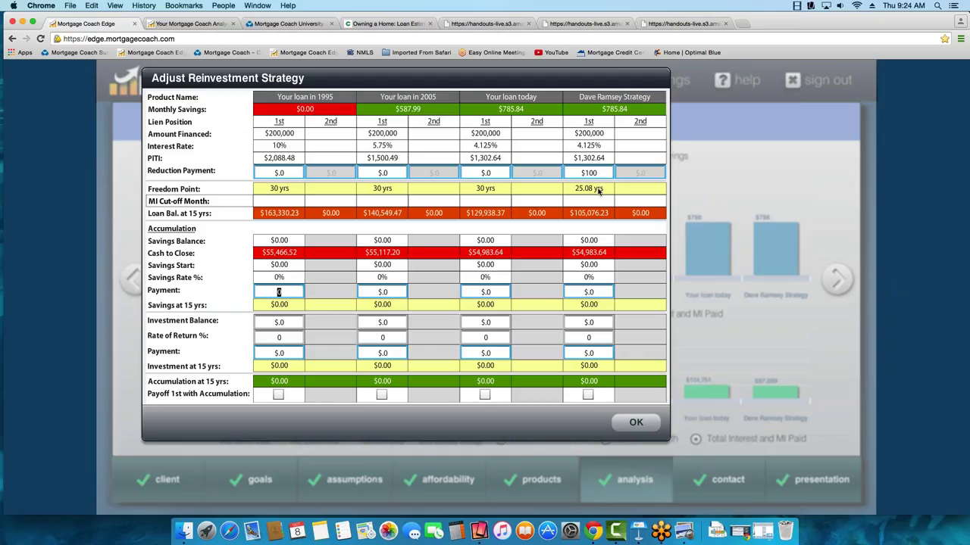
# Set the Dave Ramsey Strategy's first-lien reduction payment to $200
pyautogui.click(599, 172)
pyautogui.write('200')
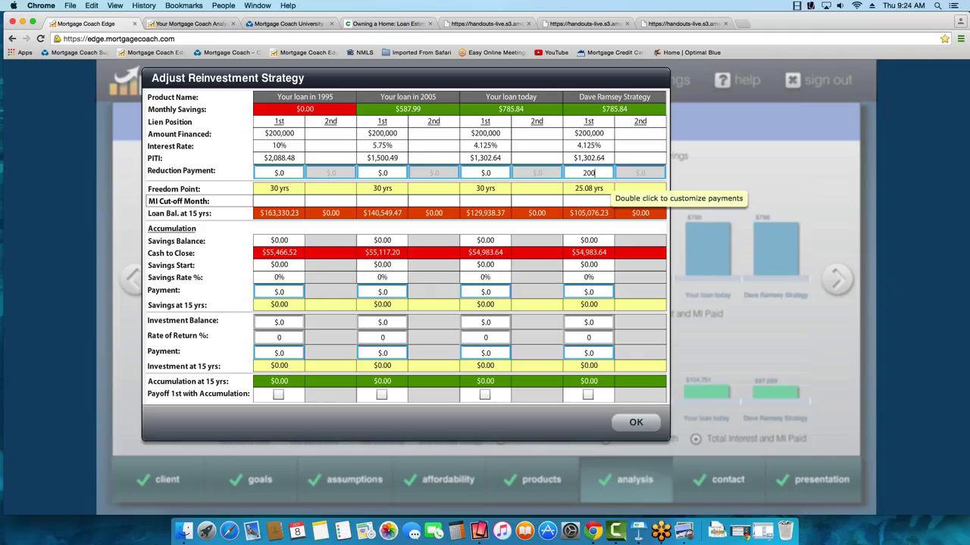
pyautogui.press('Return')
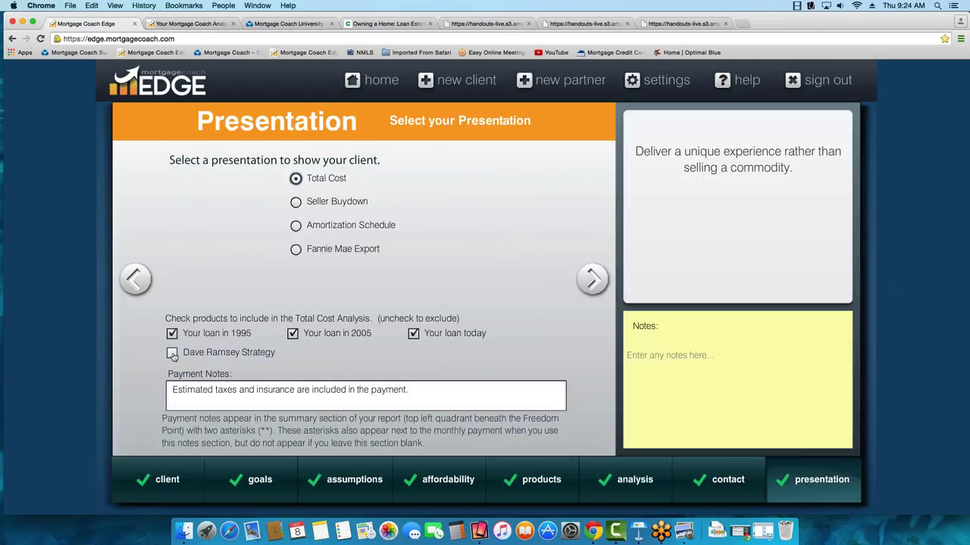
# Include the Dave Ramsey Strategy in the Total Cost presentation, and reload the Total Cost Analysis report
pyautogui.click(172, 354)
pyautogui.click(593, 279)
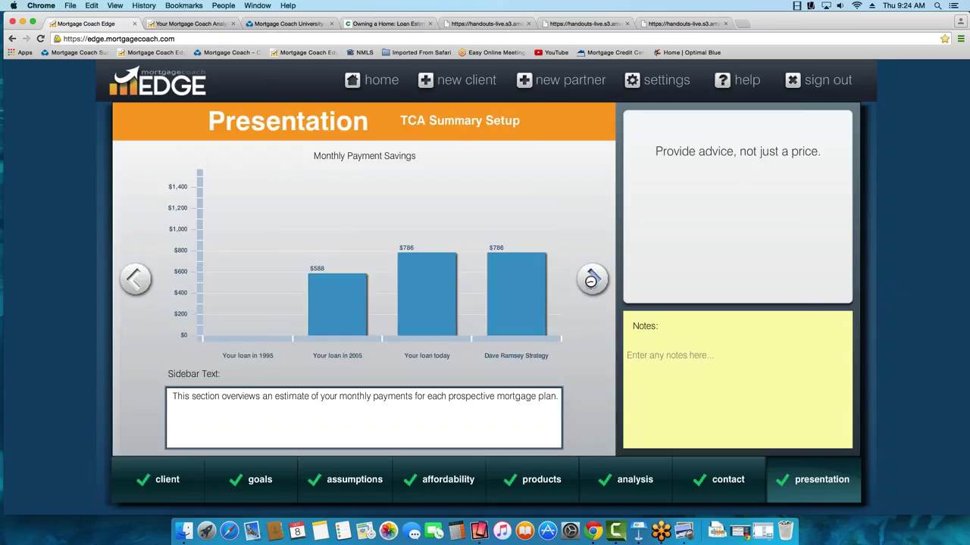
pyautogui.click(185, 24)
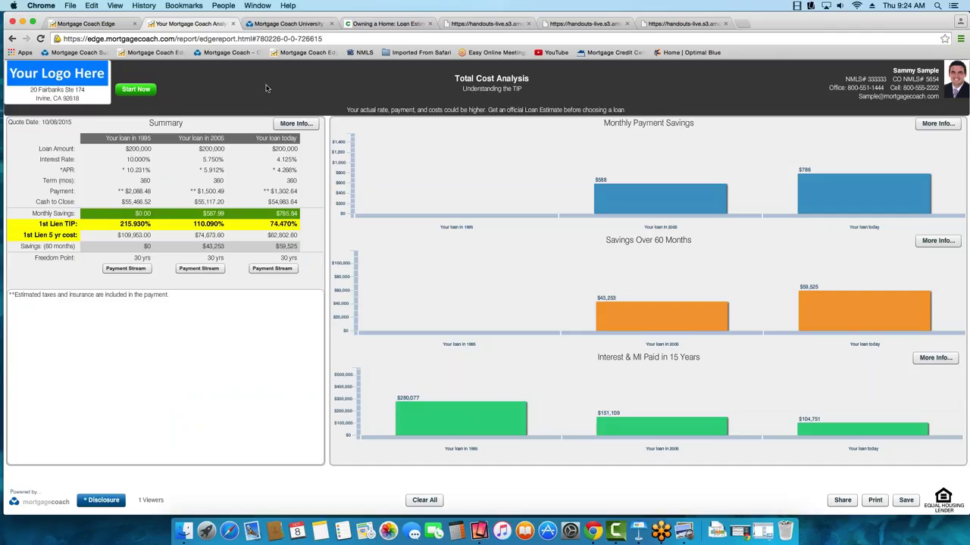
pyautogui.click(41, 39)
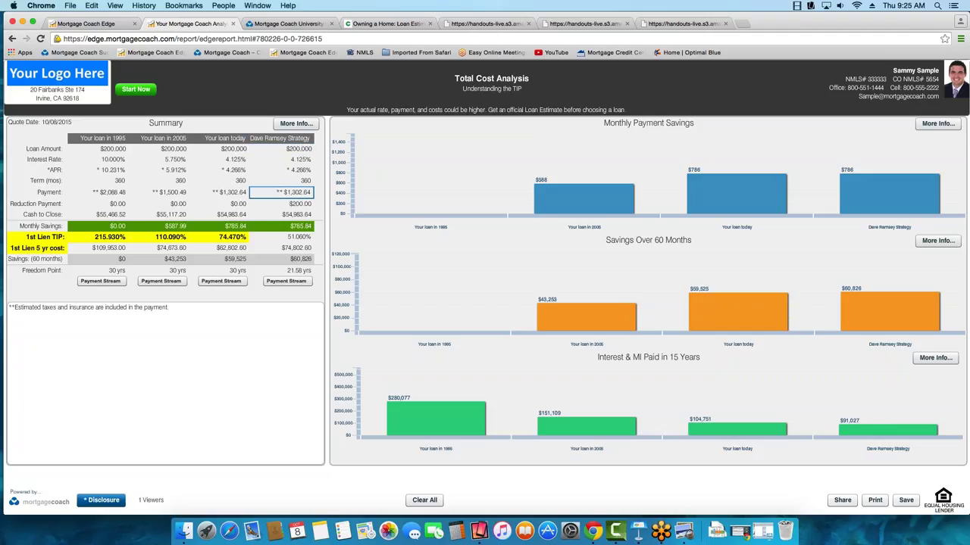
# Highlight the payment and cash to close of today's loan and the Dave Ramsey Strategy in the report summary
pyautogui.click(285, 193)
pyautogui.click(231, 192)
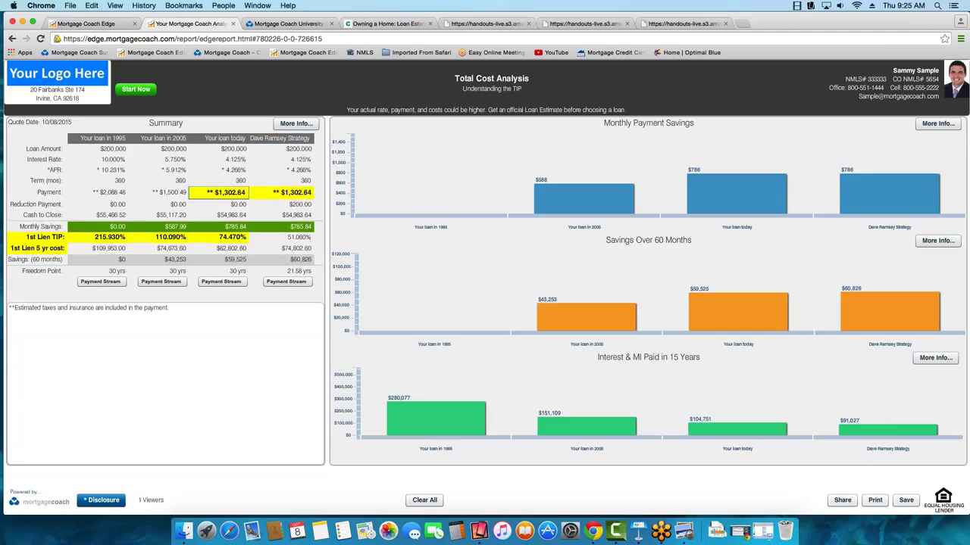
pyautogui.click(229, 215)
pyautogui.click(294, 214)
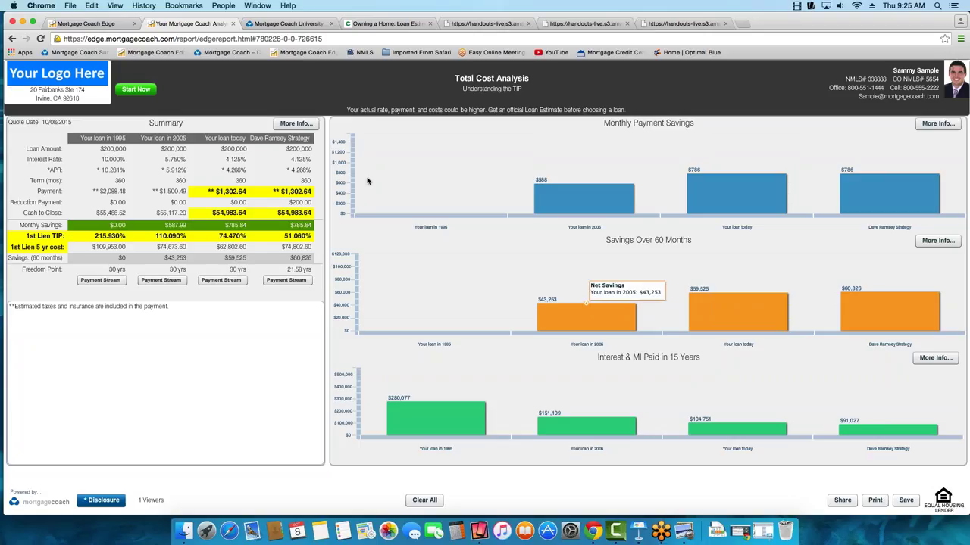
# Return to the Analysis Summary, set the long term analysis to 30 years, and continue to the contact information
pyautogui.click(110, 26)
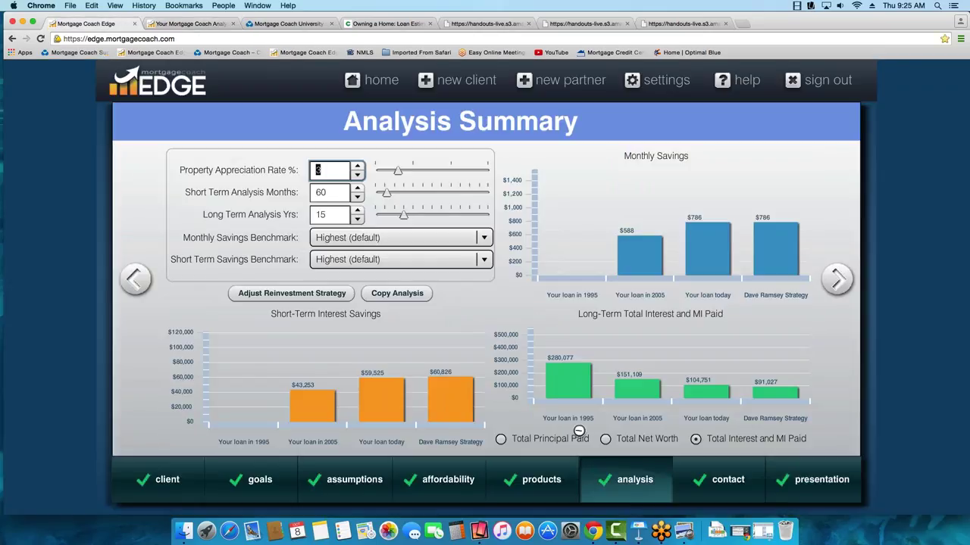
pyautogui.press('Tab')
pyautogui.press('Tab')
pyautogui.write('3')
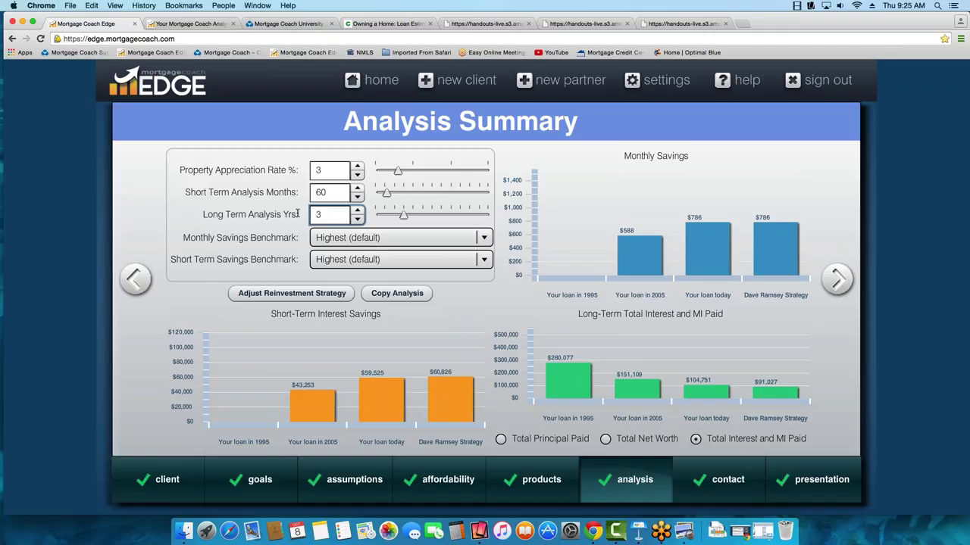
pyautogui.click(638, 276)
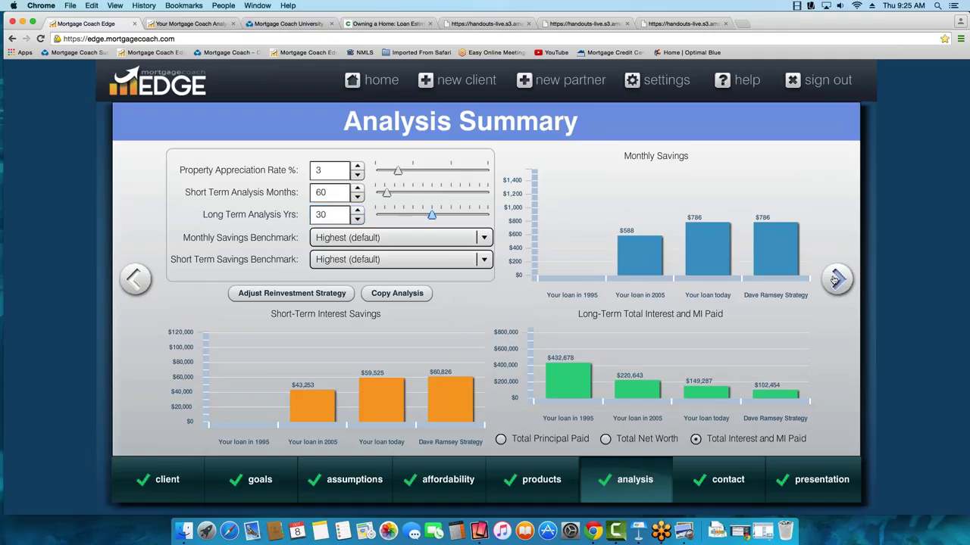
pyautogui.click(837, 279)
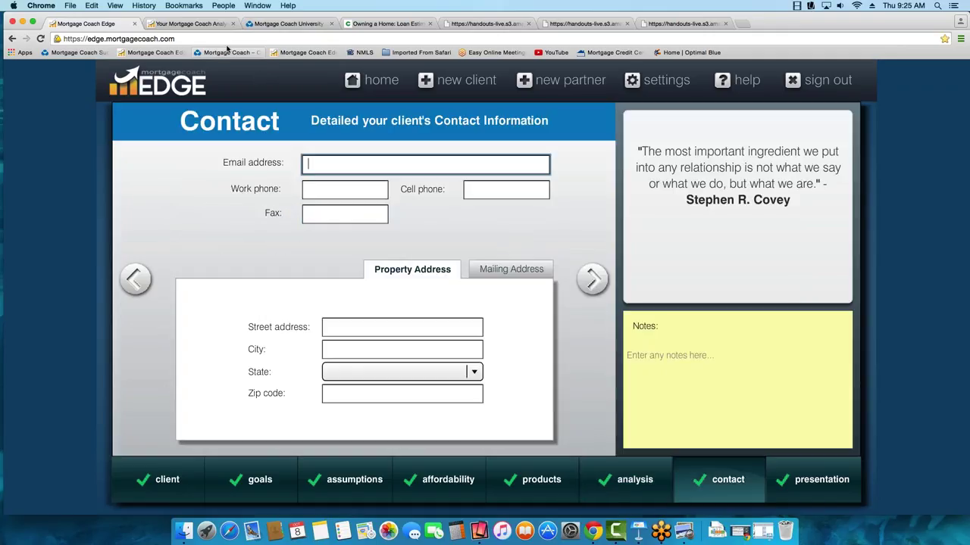
# Return to the Total Cost Analysis report and highlight the 1st Lien 5 yr cost of the Dave Ramsey Strategy and today's loan
pyautogui.click(184, 22)
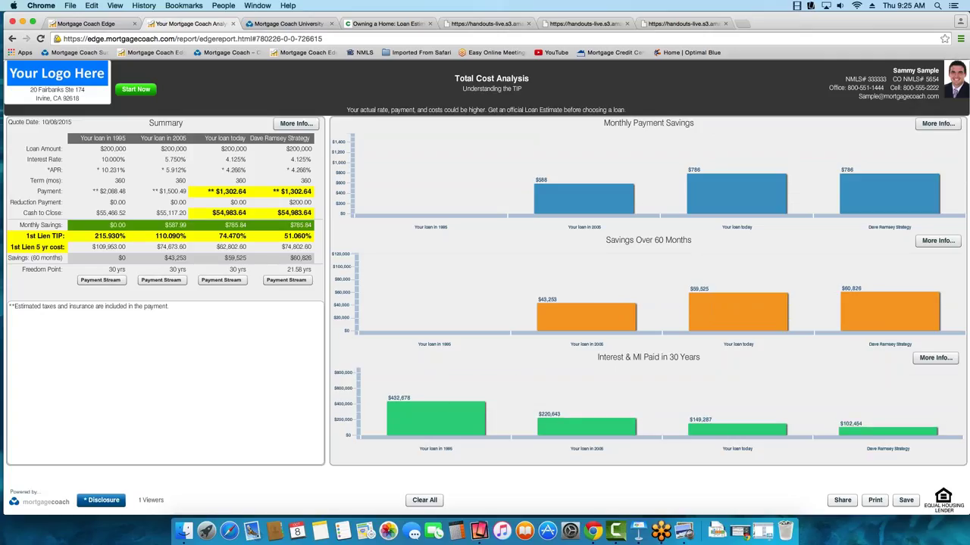
pyautogui.click(227, 203)
pyautogui.click(323, 259)
pyautogui.moveTo(720, 427)
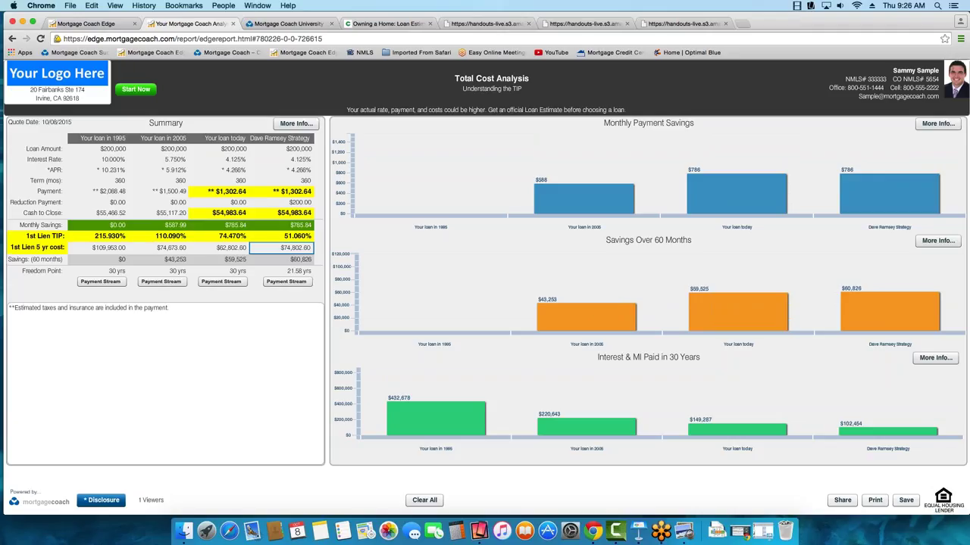
pyautogui.click(286, 248)
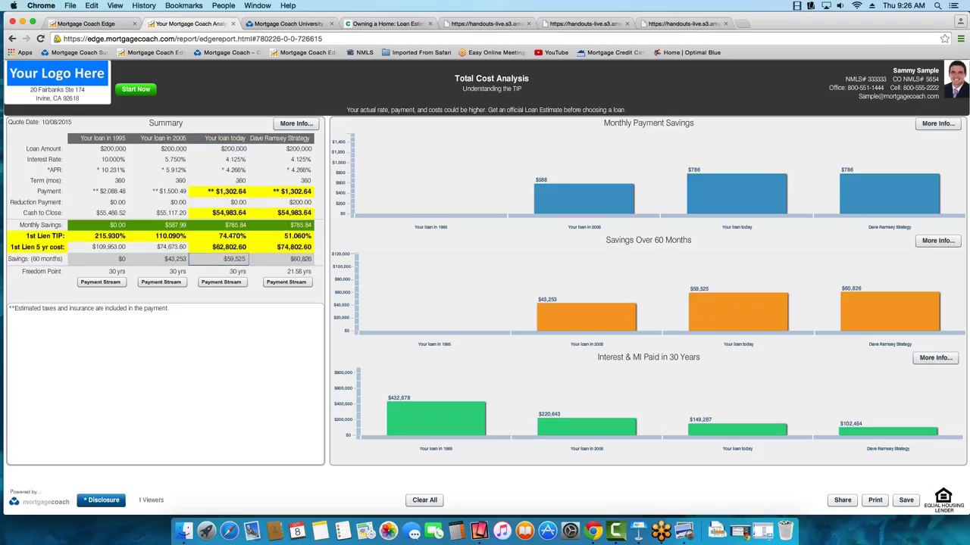
pyautogui.click(213, 248)
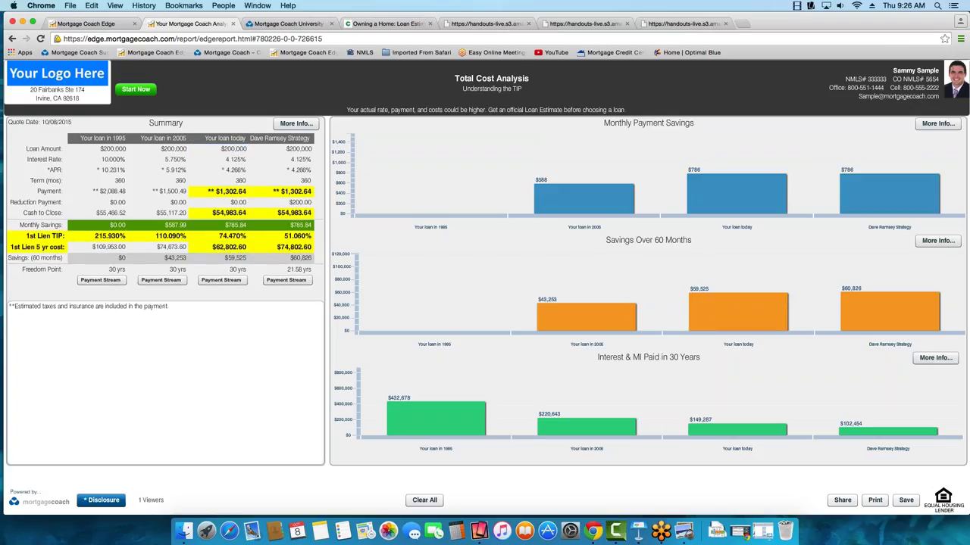
# Point out the 1st Lien 5 yr cost row and compare its figures for the Dave Ramsey Strategy and today's loan
pyautogui.click(281, 249)
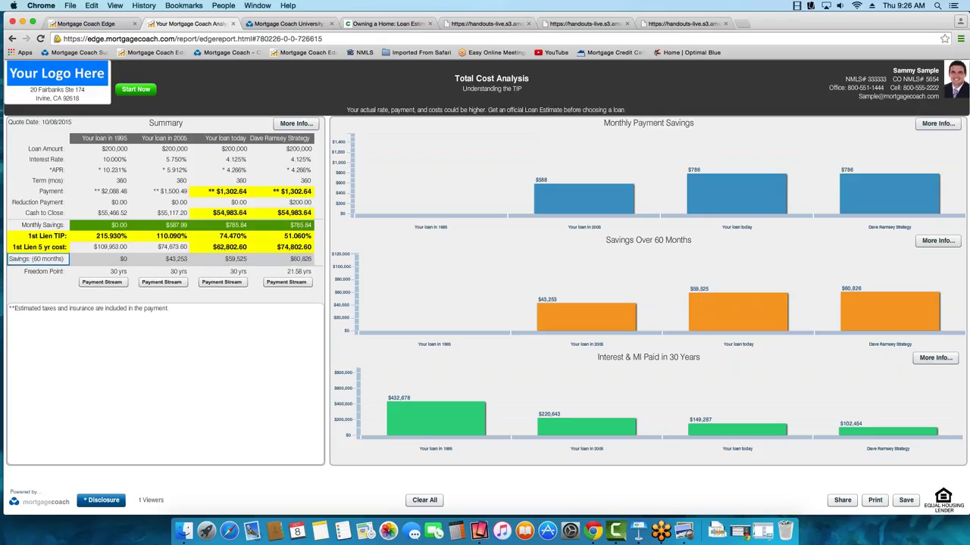
pyautogui.click(37, 247)
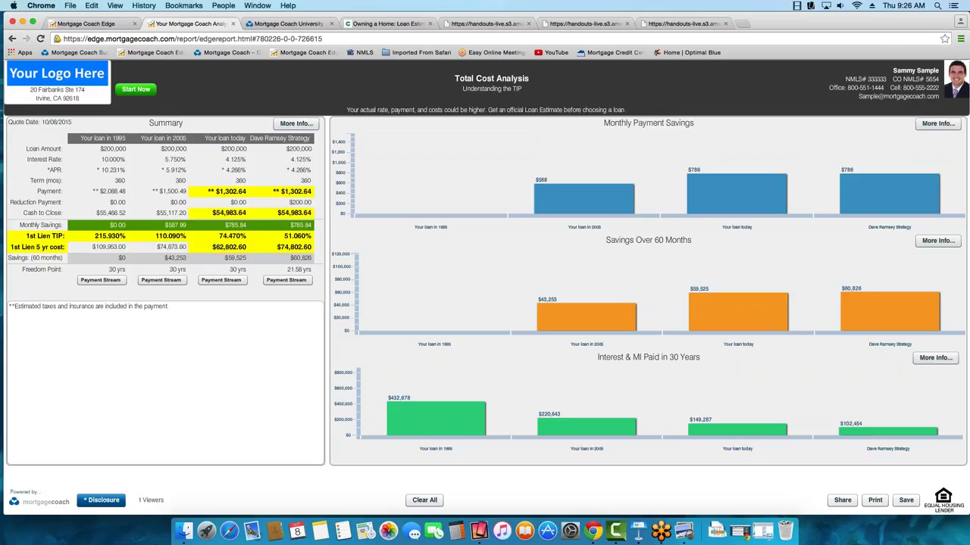
pyautogui.click(294, 247)
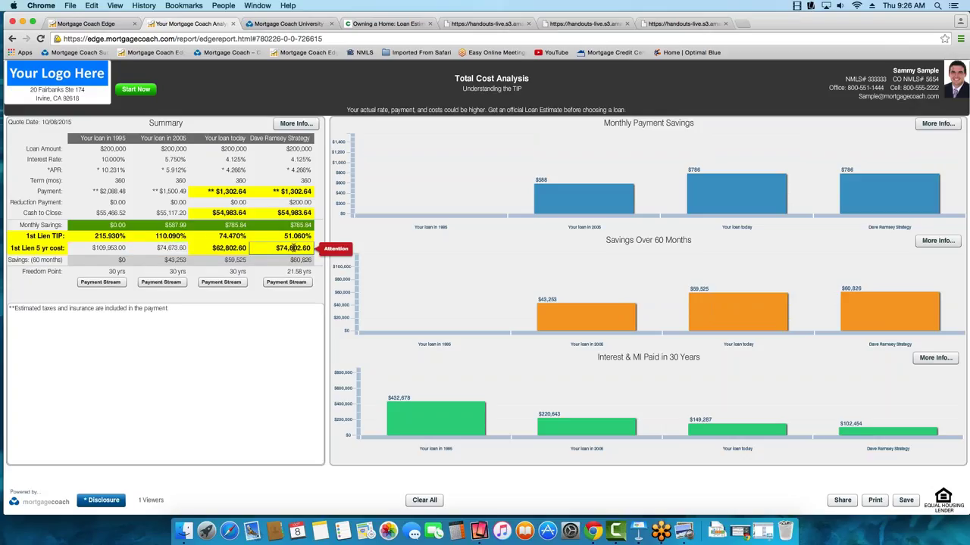
pyautogui.click(226, 248)
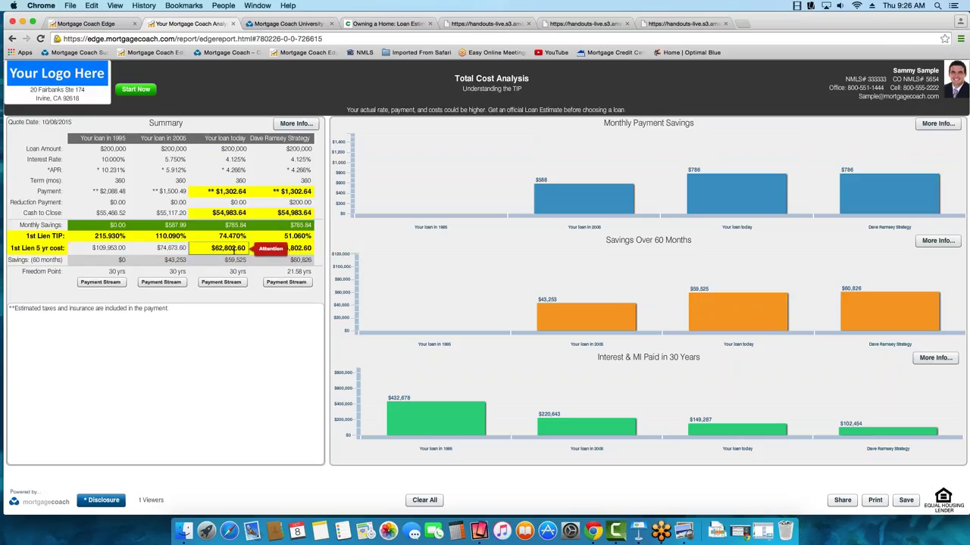
# Examine the 1st Lien TIP, 5 yr cost and 30-year interest of today's loan against the Dave Ramsey Strategy
pyautogui.click(296, 237)
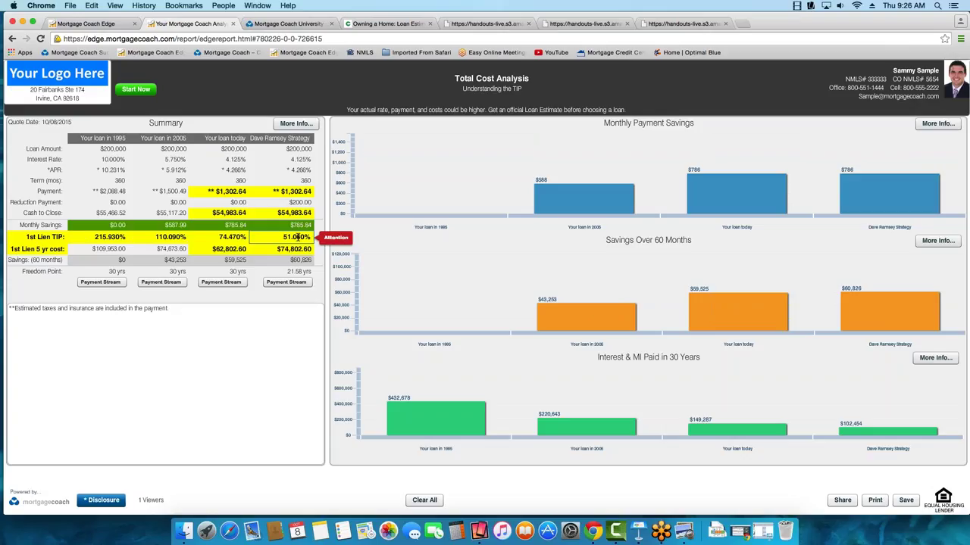
pyautogui.click(233, 248)
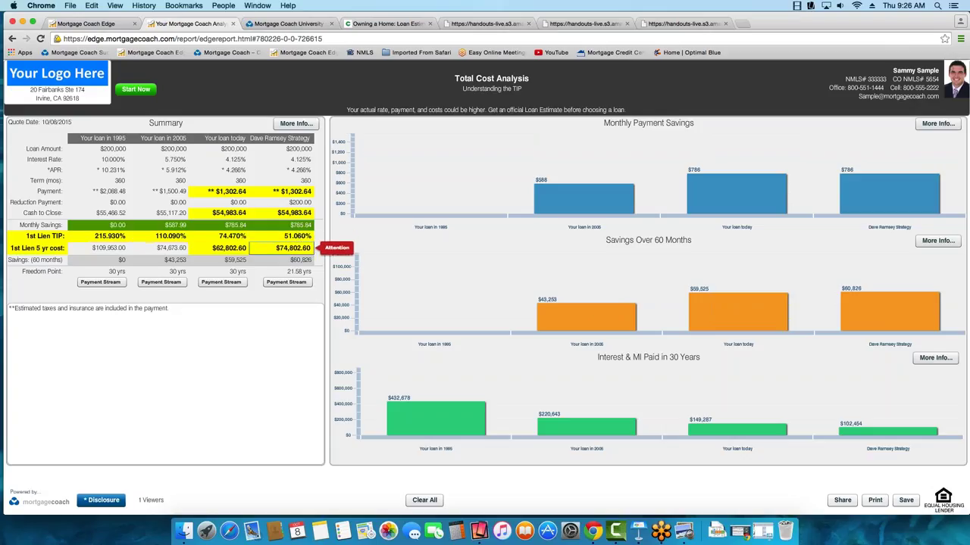
pyautogui.click(289, 248)
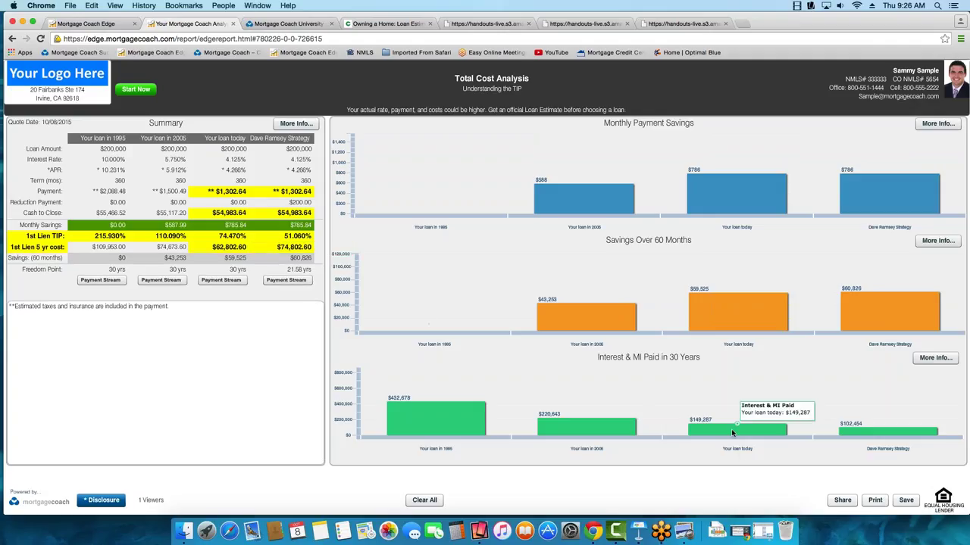
pyautogui.moveTo(728, 426)
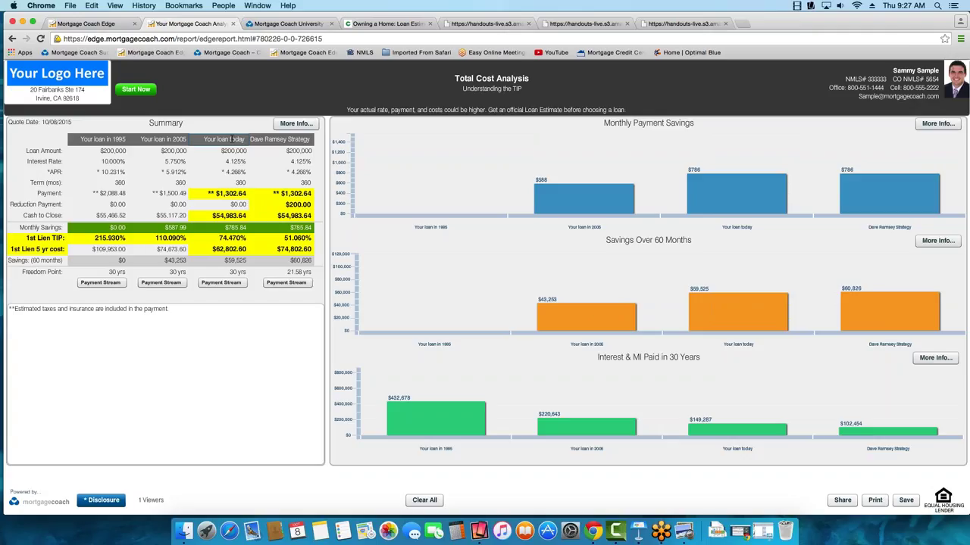
pyautogui.moveTo(109, 237)
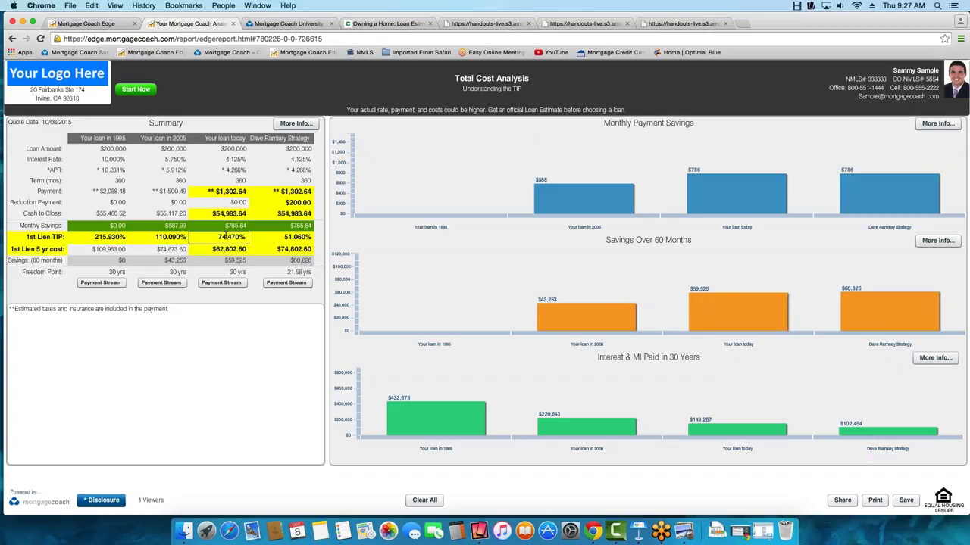
pyautogui.moveTo(225, 237)
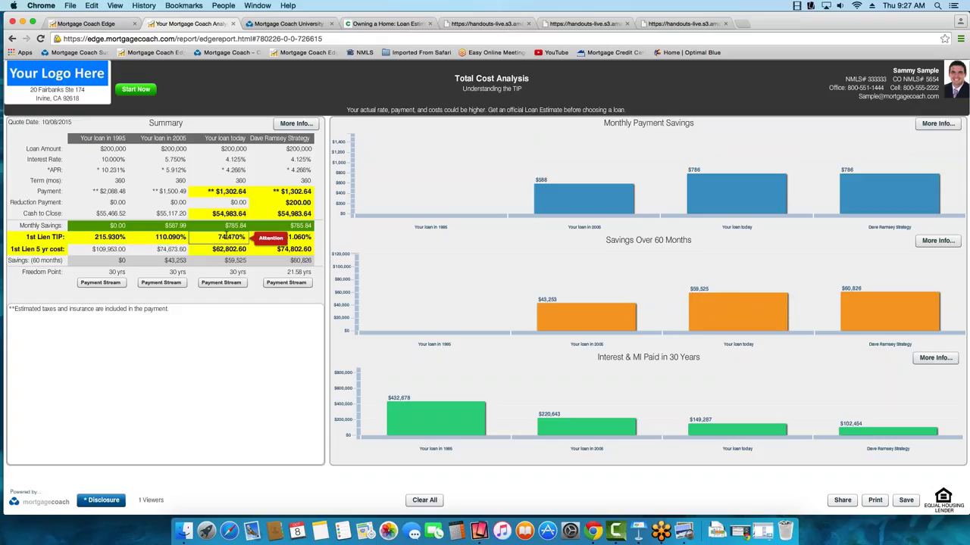
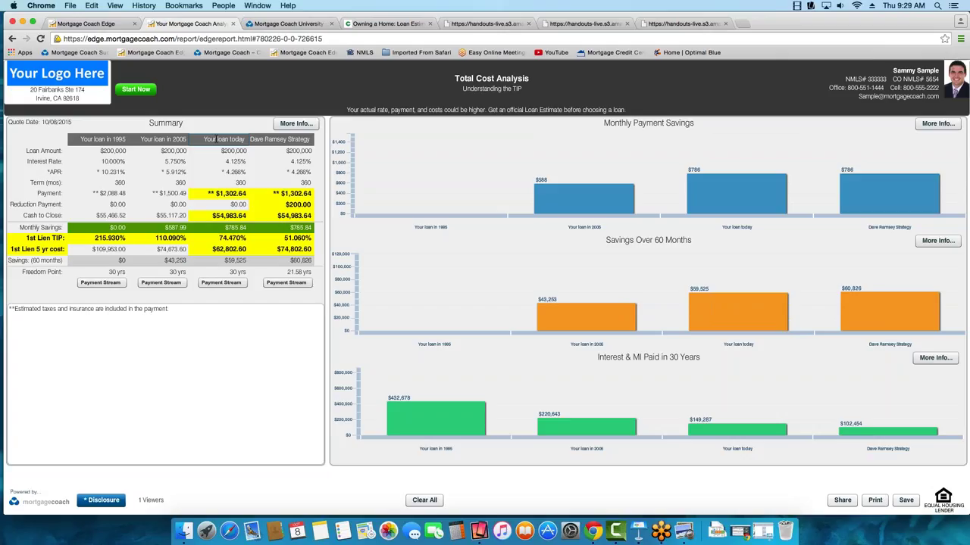
pyautogui.scroll(-1, 216, 139)
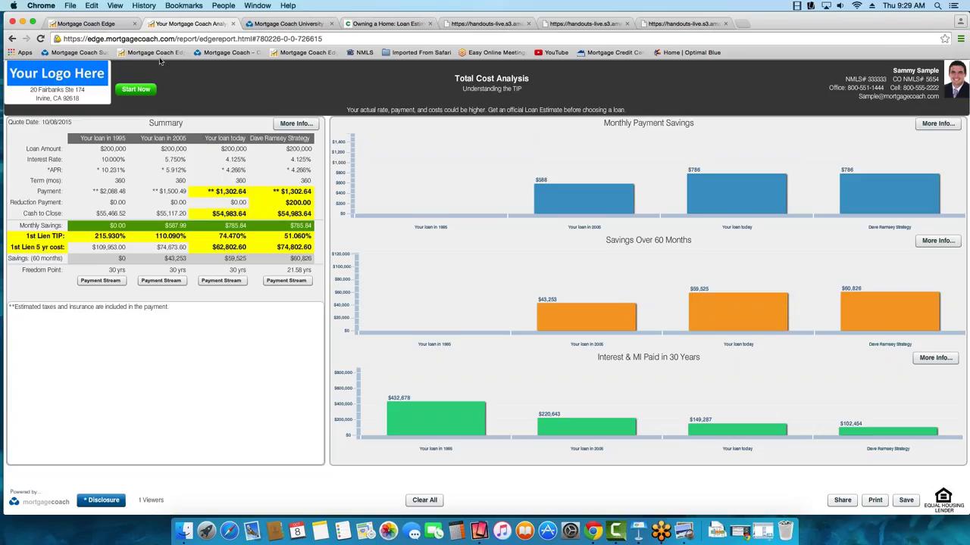
# Return to the Analysis Summary in Mortgage Coach Edge and copy the analysis to a new client
pyautogui.click(112, 25)
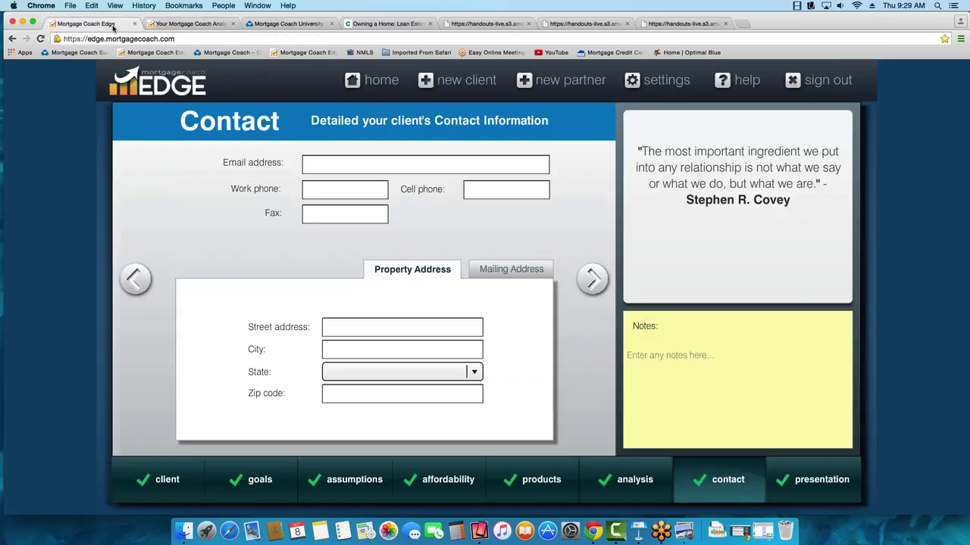
pyautogui.click(607, 479)
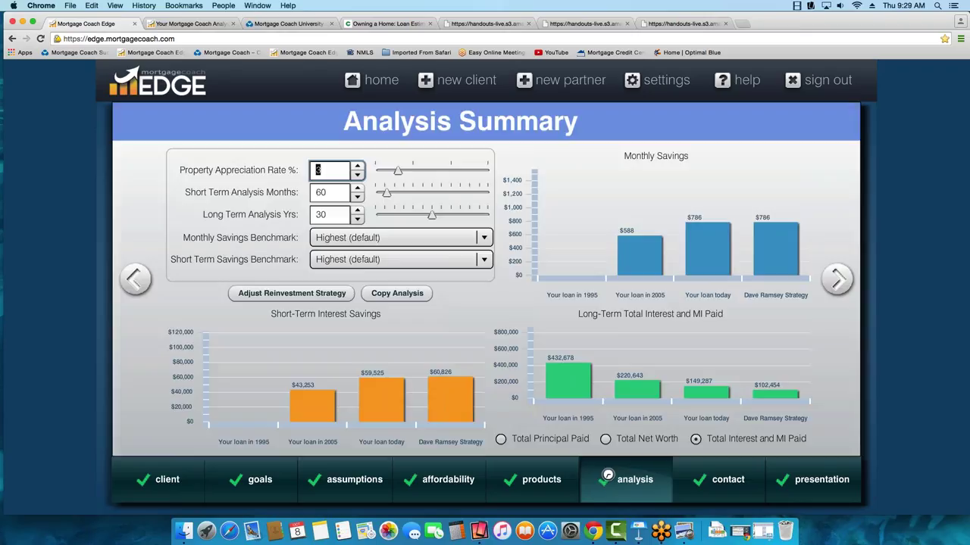
pyautogui.click(399, 294)
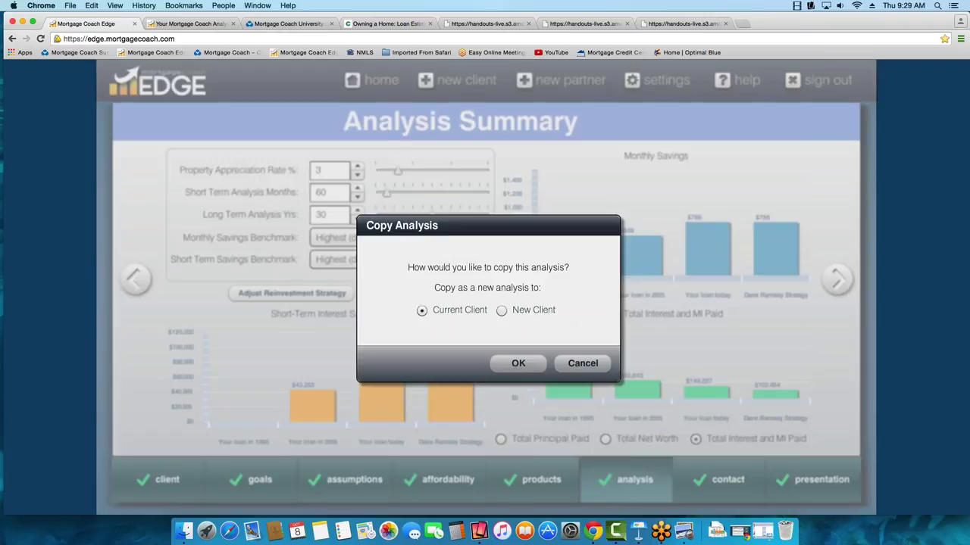
pyautogui.click(501, 310)
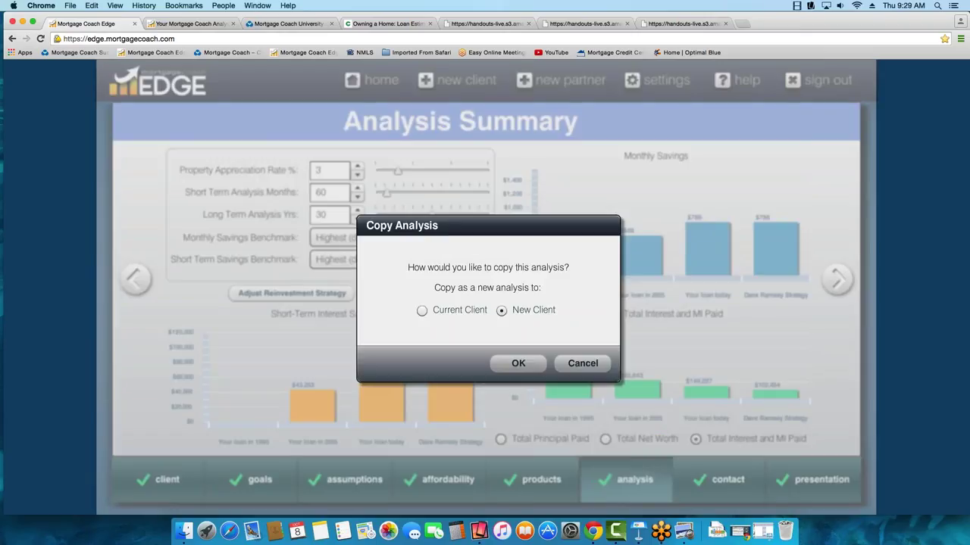
pyautogui.click(518, 364)
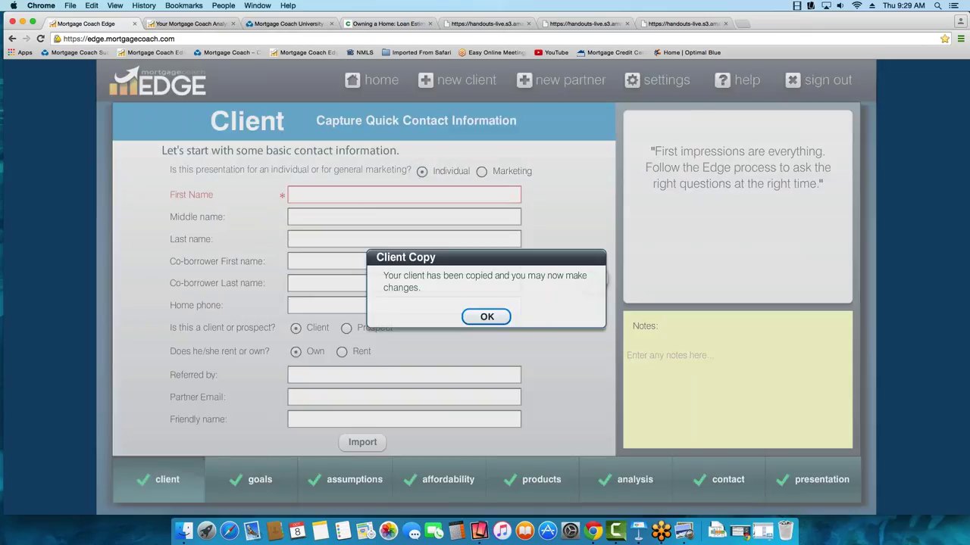
pyautogui.click(486, 317)
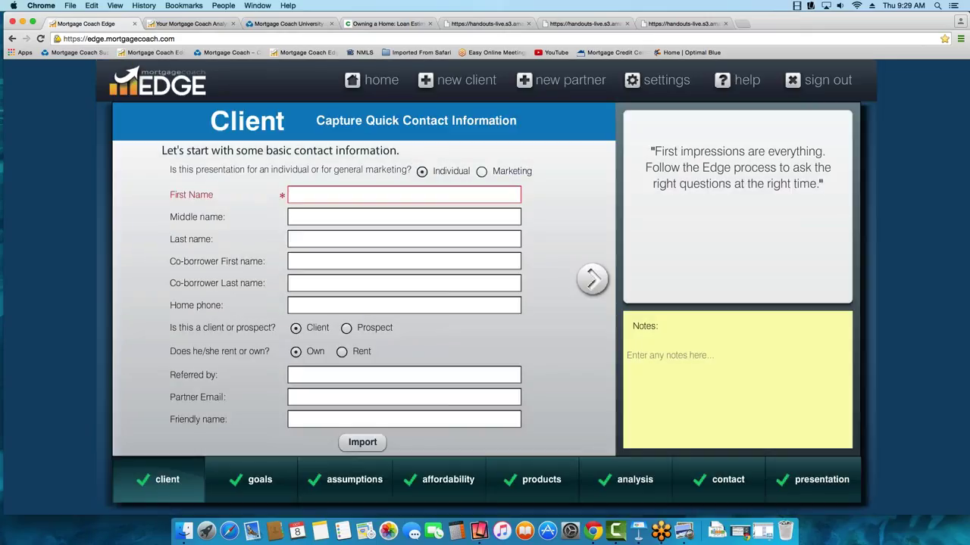
# Set the copied client up as a Marketing presentation headlined "Understanding the TIP", enter the borrower's friendly name, and continue to the goals
pyautogui.click(481, 171)
pyautogui.write('Under')
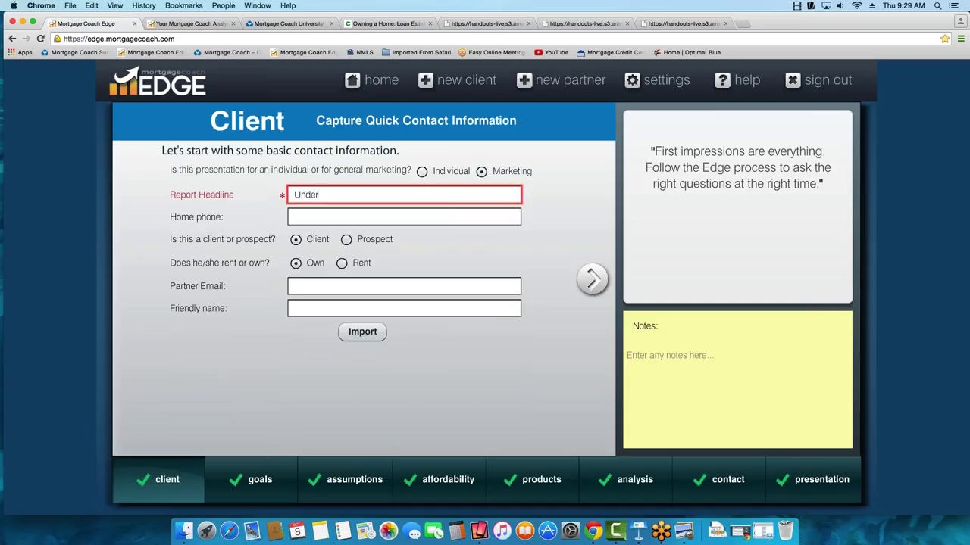
pyautogui.write('standing the TIP')
pyautogui.click(403, 308)
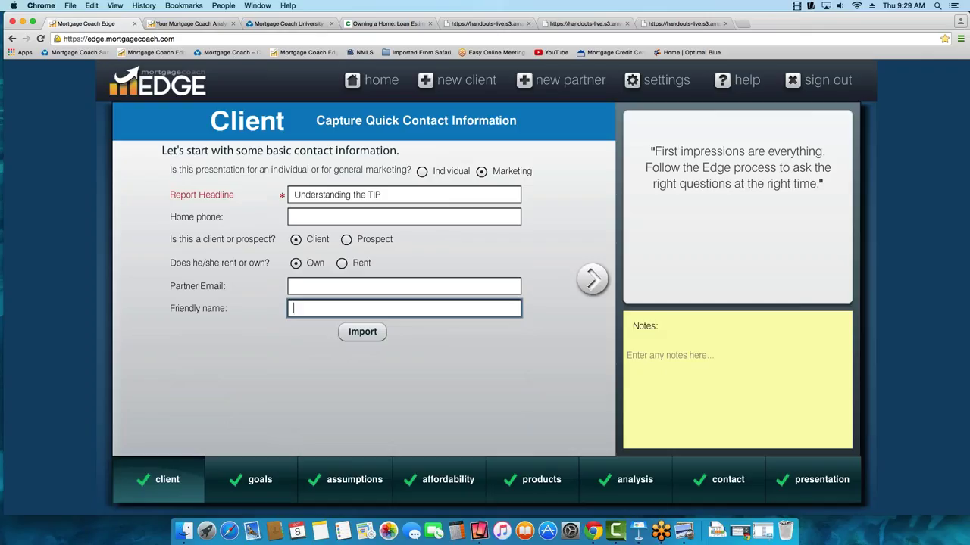
pyautogui.write('Joe Borrower')
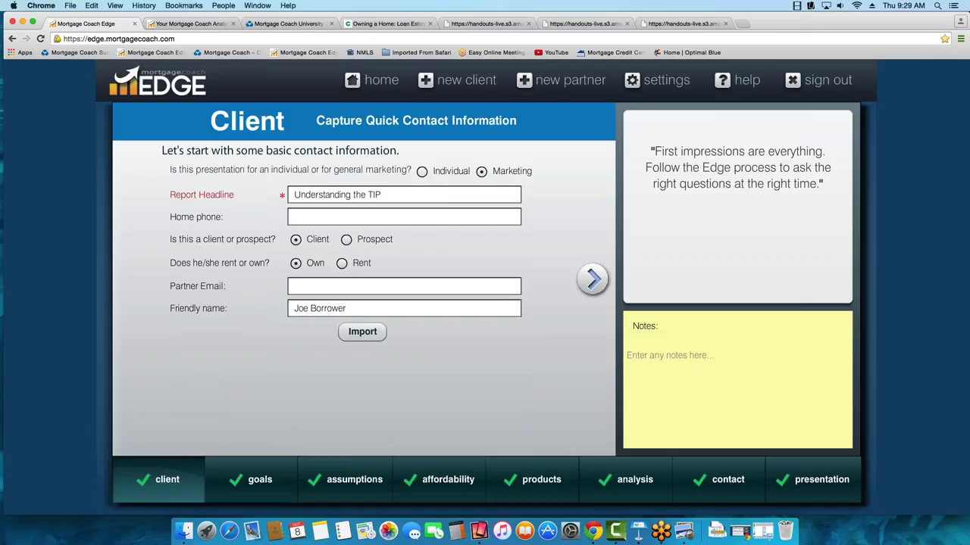
pyautogui.click(593, 280)
# Open the Total Cost Analysis presentation setup, generate the report link, and copy the link
pyautogui.moveTo(831, 487)
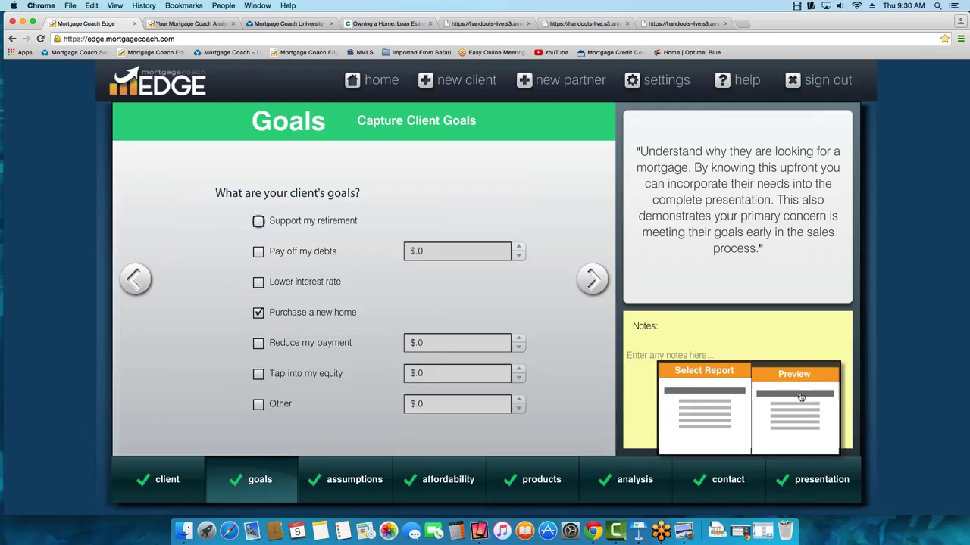
pyautogui.click(723, 379)
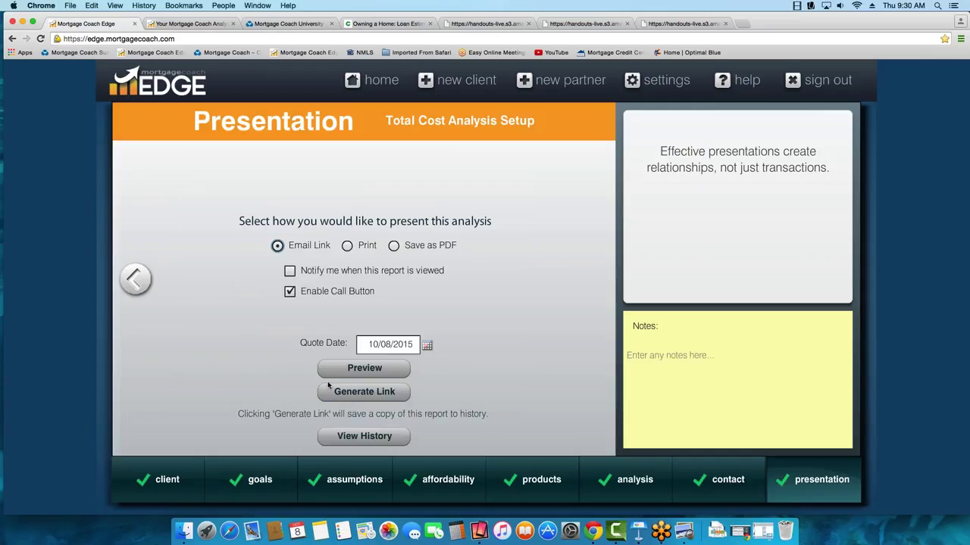
pyautogui.click(368, 392)
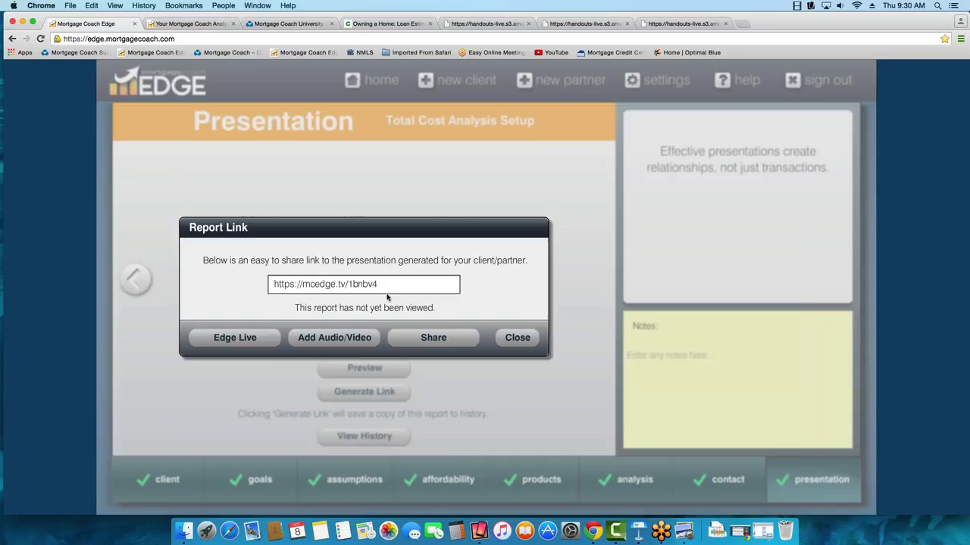
pyautogui.moveTo(383, 286); pyautogui.dragTo(226, 274)
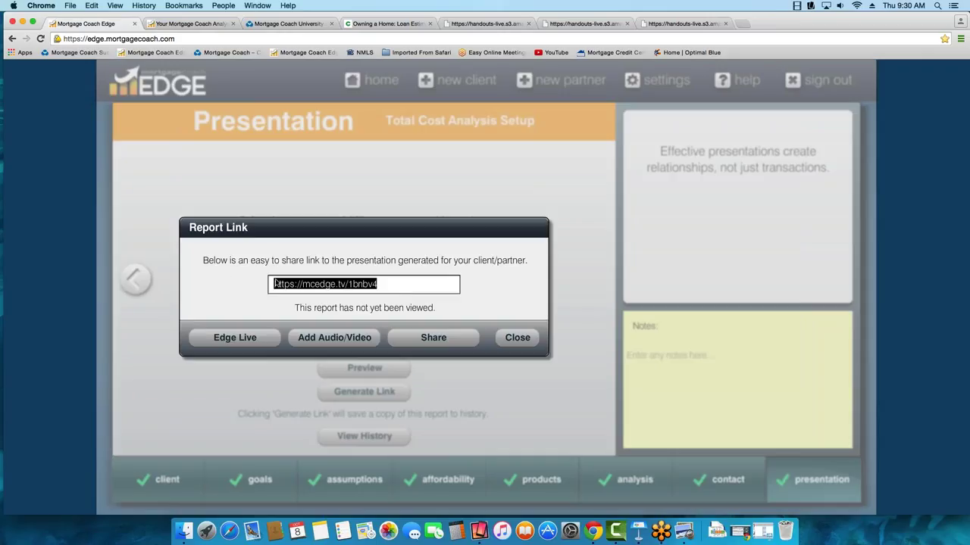
pyautogui.rightClick(307, 282)
pyautogui.click(326, 297)
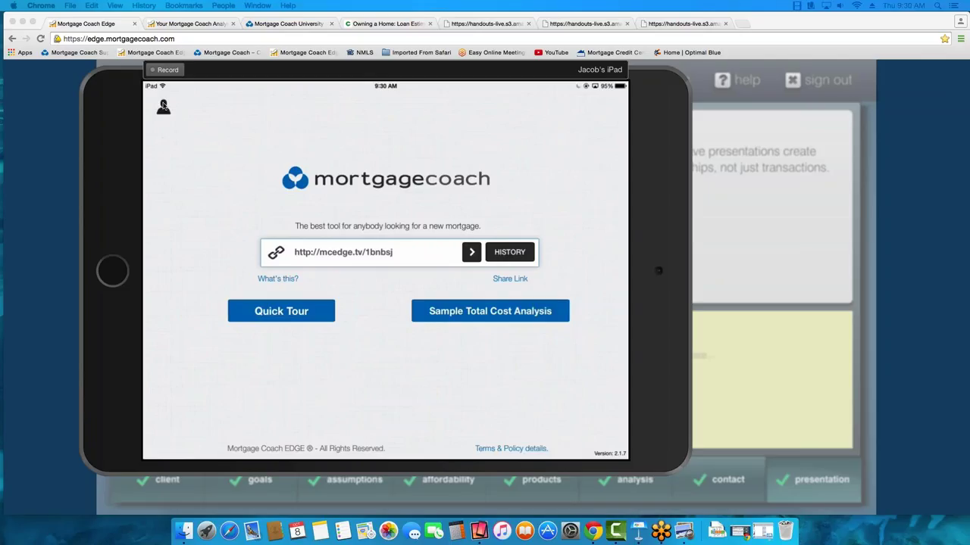
# Sign in to the Mortgage Coach app on the mirrored iPad and open the list of recent client presentations
pyautogui.click(163, 106)
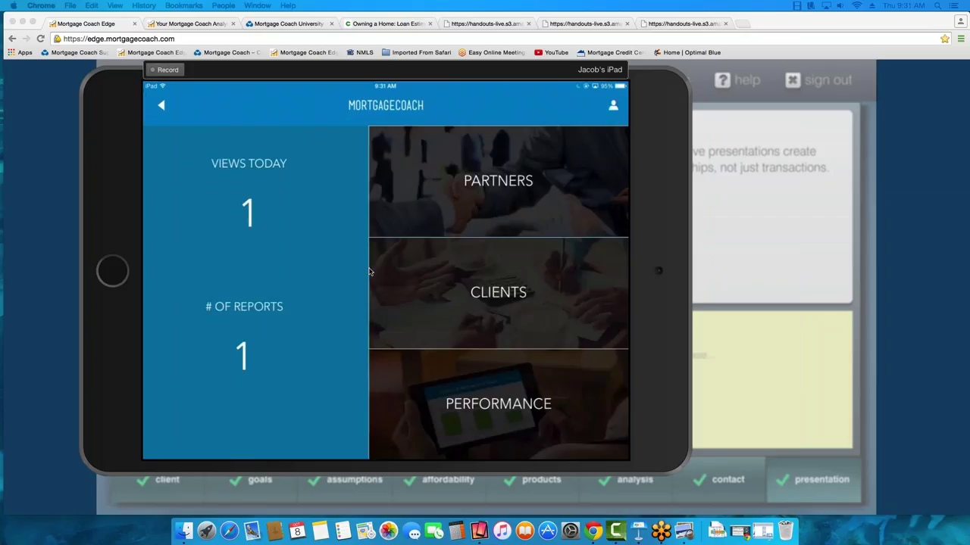
pyautogui.click(611, 119)
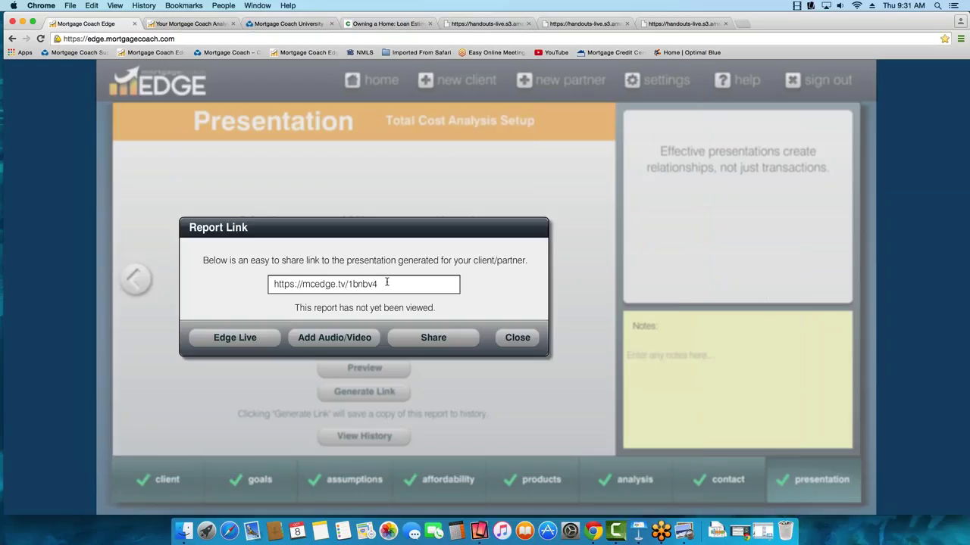
pyautogui.click(387, 281)
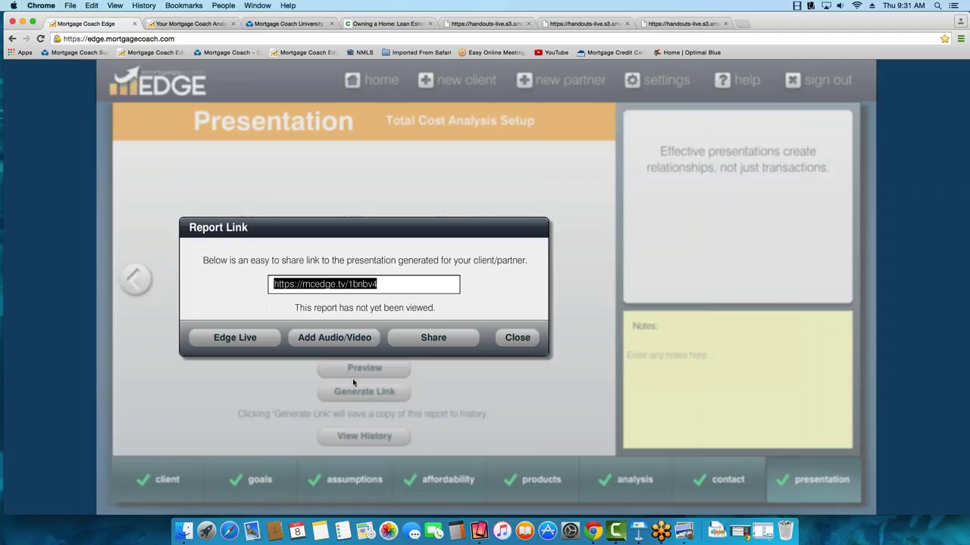
pyautogui.click(479, 530)
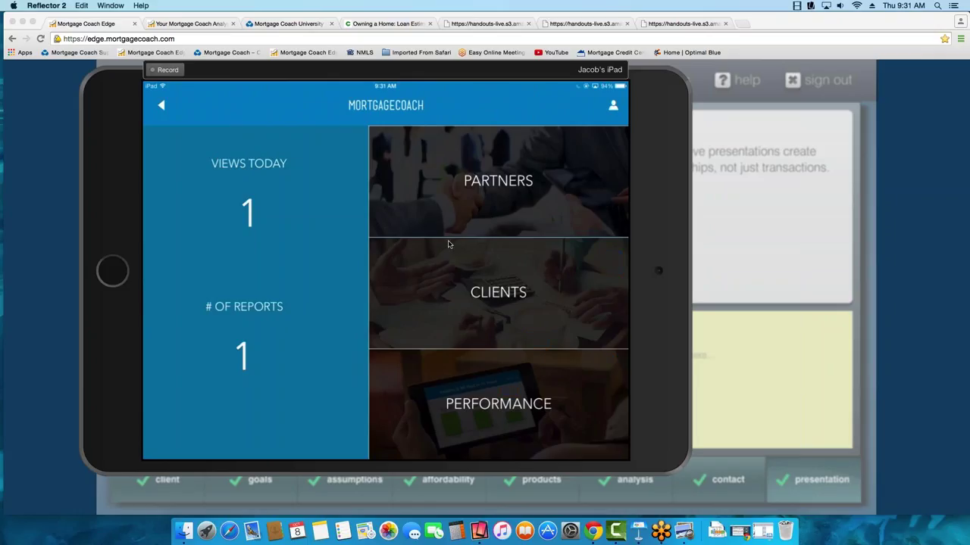
pyautogui.click(475, 297)
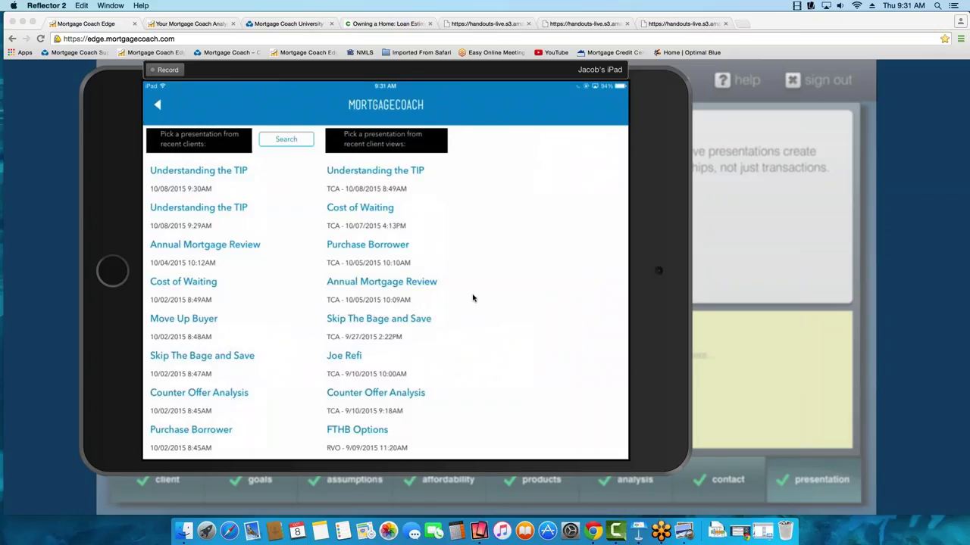
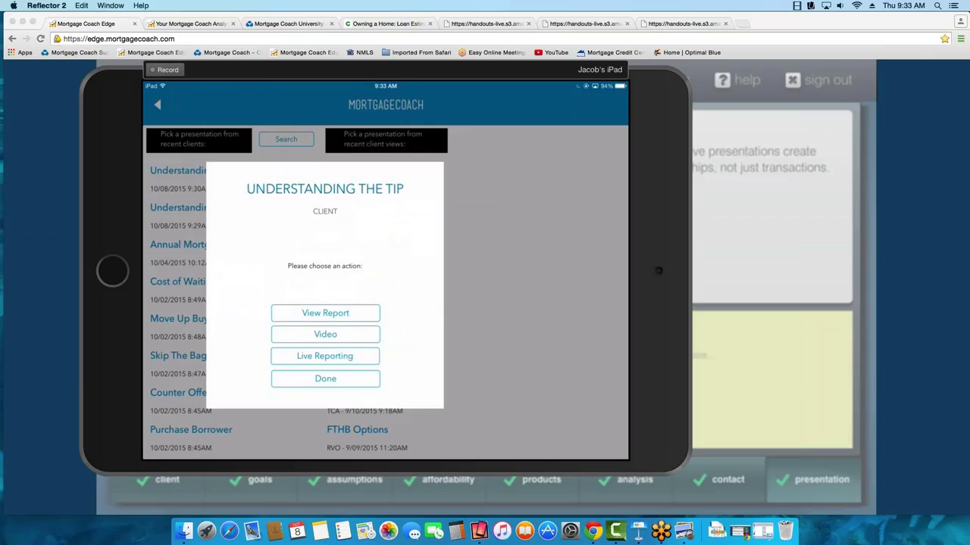
# Switch back to Mortgage Coach Edge, copy the generated report link again, and close the Report Link dialog
pyautogui.click(799, 213)
pyautogui.moveTo(384, 280); pyautogui.dragTo(251, 277)
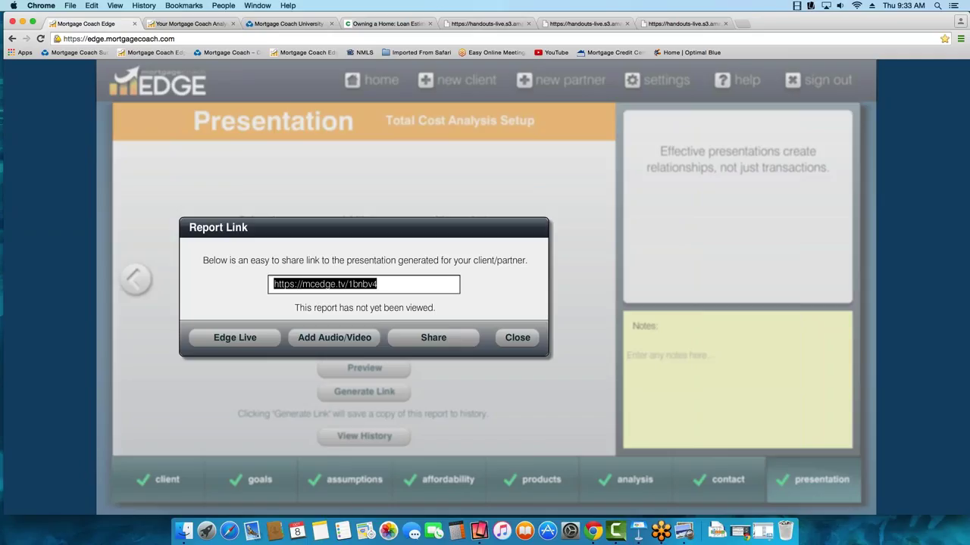
pyautogui.rightClick(296, 280)
pyautogui.click(315, 300)
pyautogui.click(523, 339)
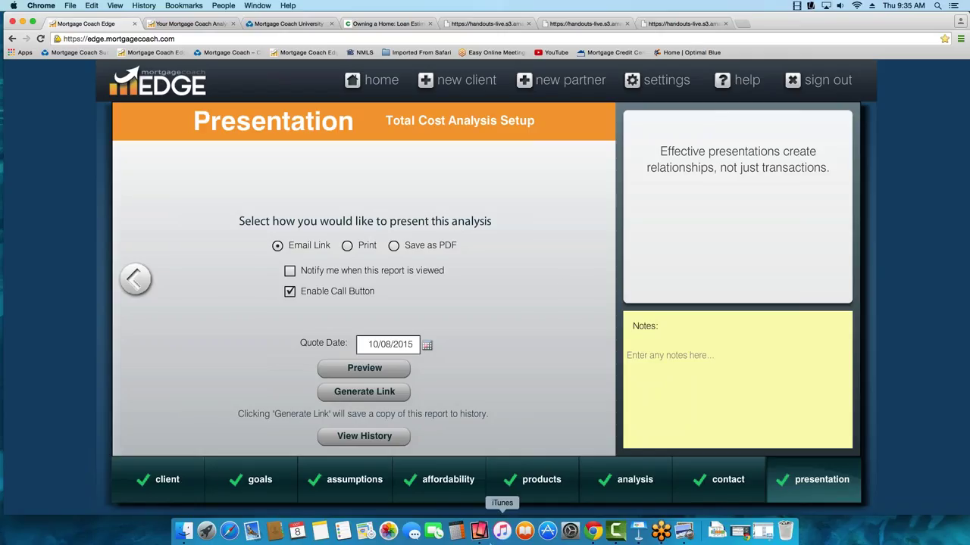
# Switch to the mirrored iPad app and add a video to the "Understanding the TIP" presentation
pyautogui.click(480, 530)
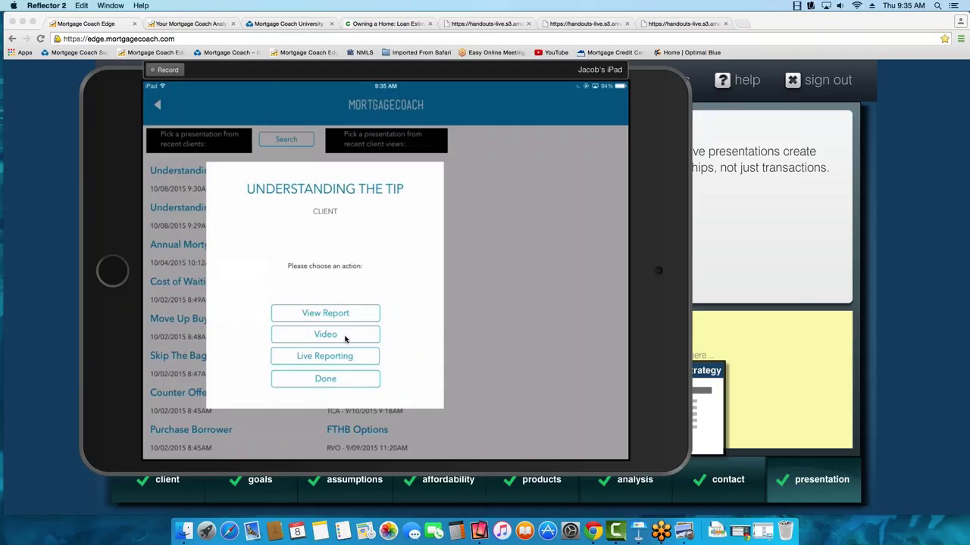
pyautogui.click(345, 336)
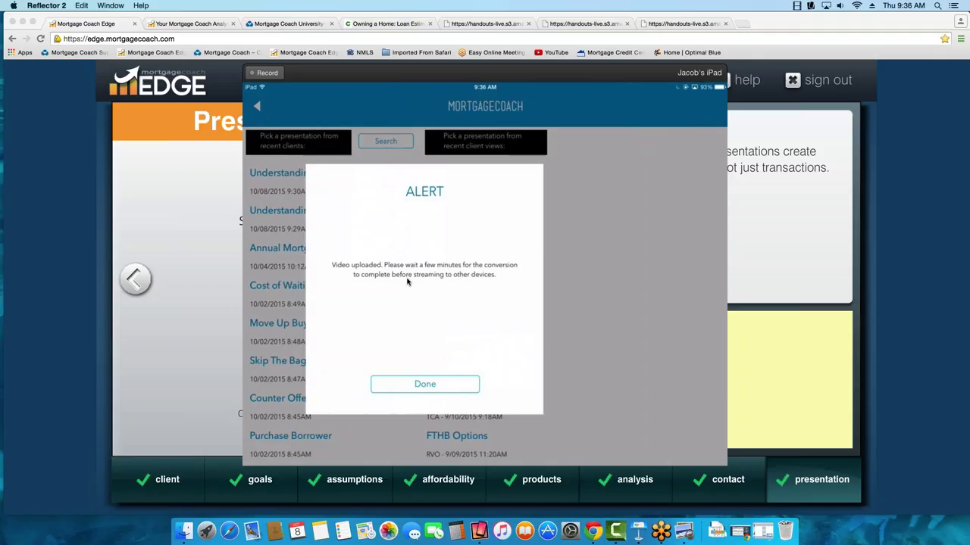
# Return to the presentation setup in Mortgage Coach Edge, preview the Total Cost Analysis report, and share its link
pyautogui.click(195, 179)
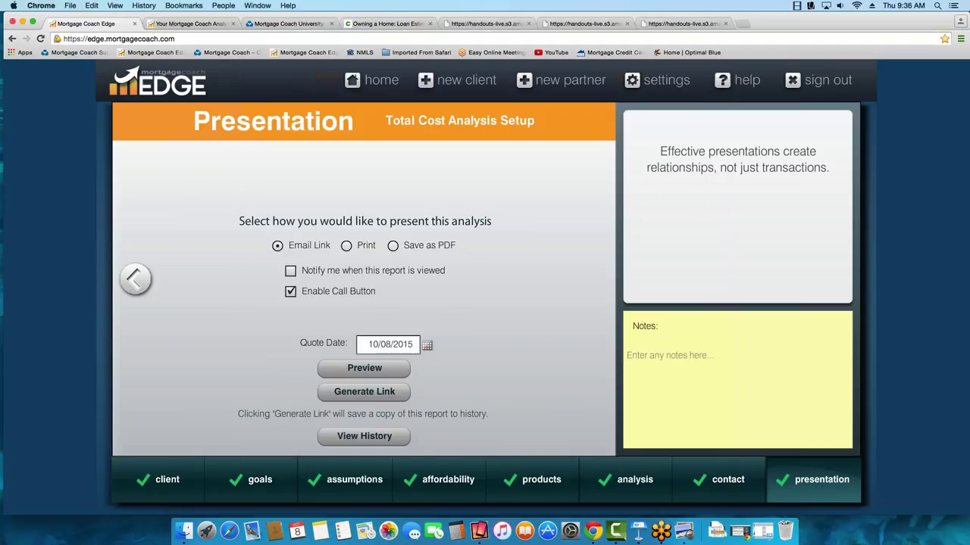
pyautogui.click(362, 371)
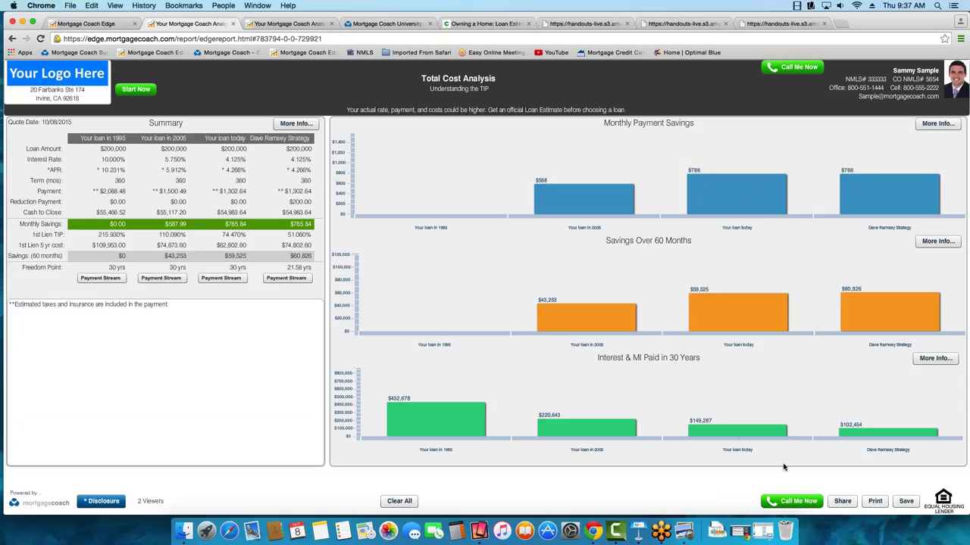
pyautogui.click(842, 501)
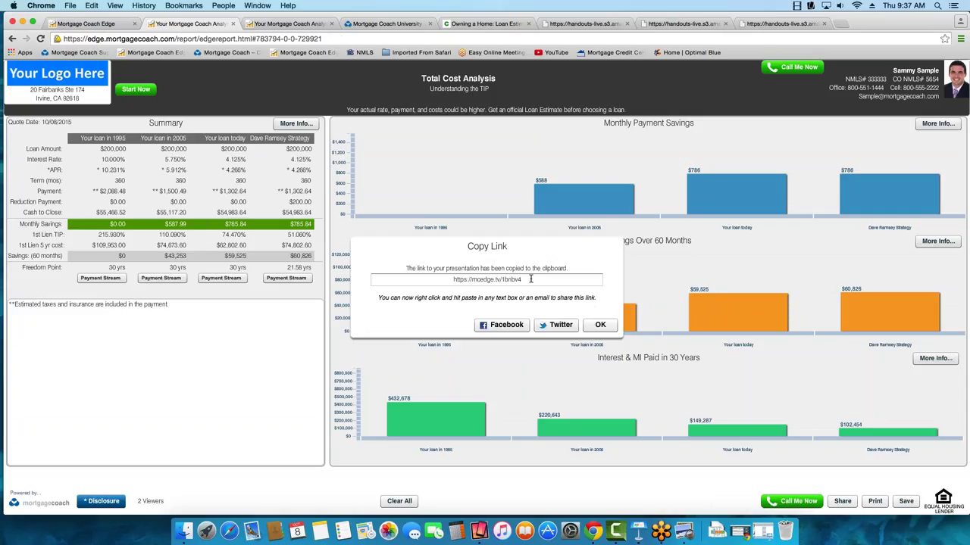
# Copy the presentation link from the Copy Link dialog and close the dialog
pyautogui.moveTo(530, 279); pyautogui.dragTo(424, 278)
pyautogui.rightClick(467, 280)
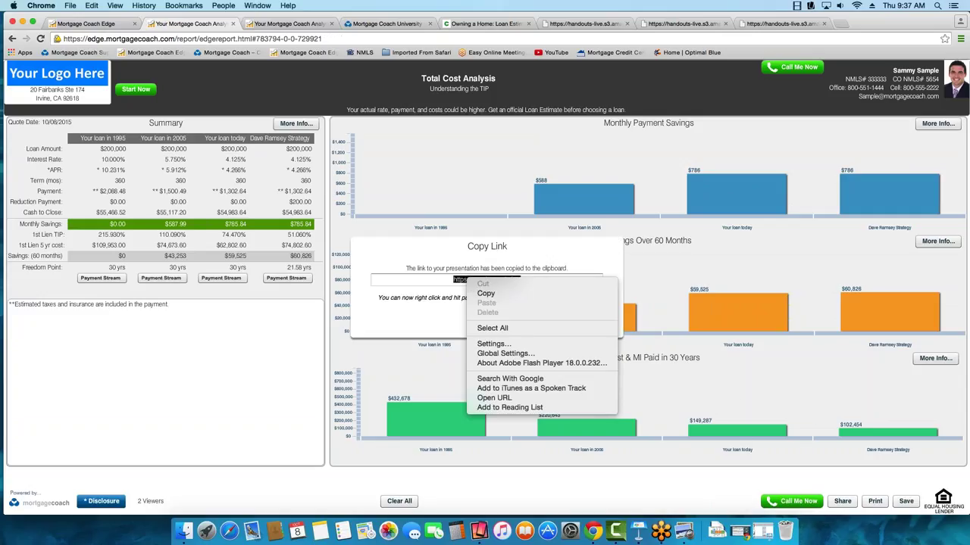
pyautogui.click(486, 294)
pyautogui.click(598, 324)
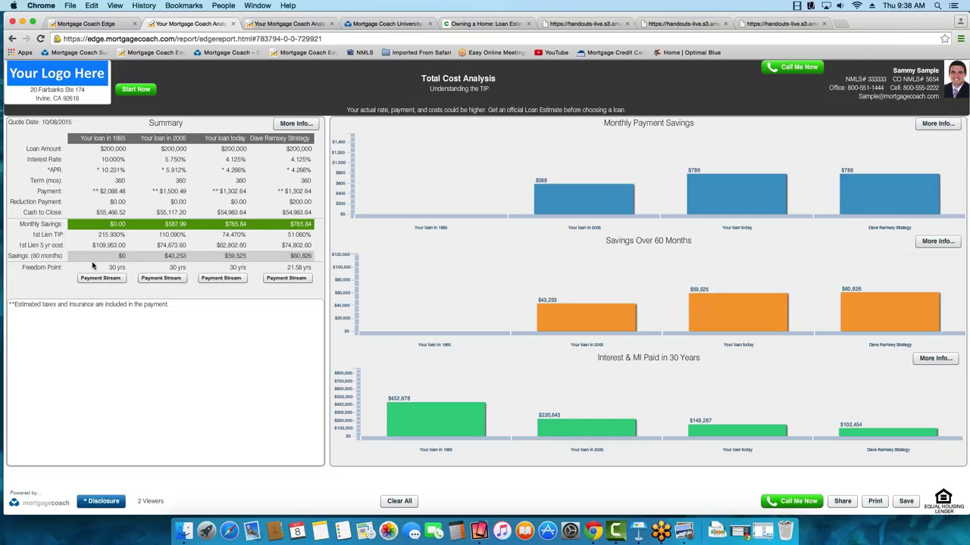
# Return to the Mortgage Coach Edge setup and change the Dave Ramsey Strategy product to a 3.25 interest rate and ARM loan type
pyautogui.click(110, 25)
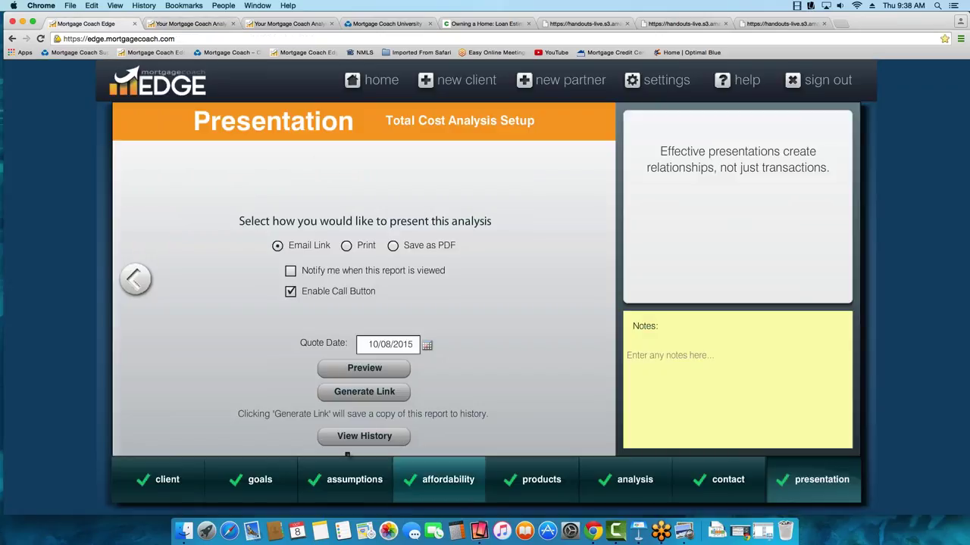
pyautogui.moveTo(540, 482)
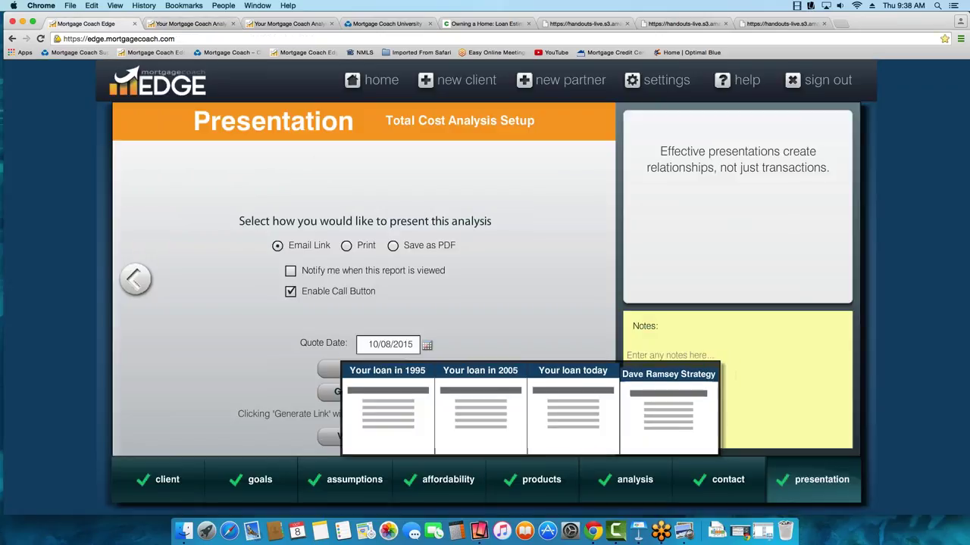
pyautogui.click(660, 394)
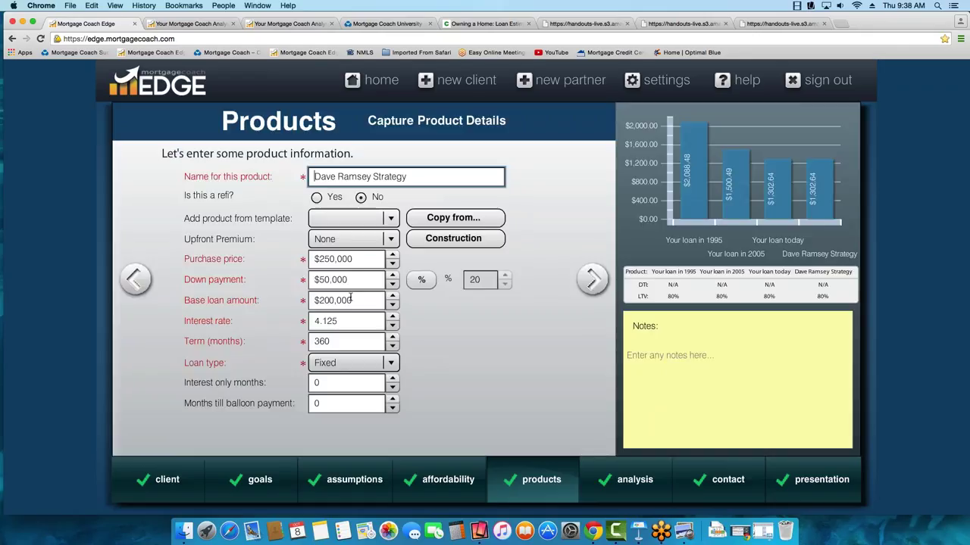
pyautogui.doubleClick(340, 321)
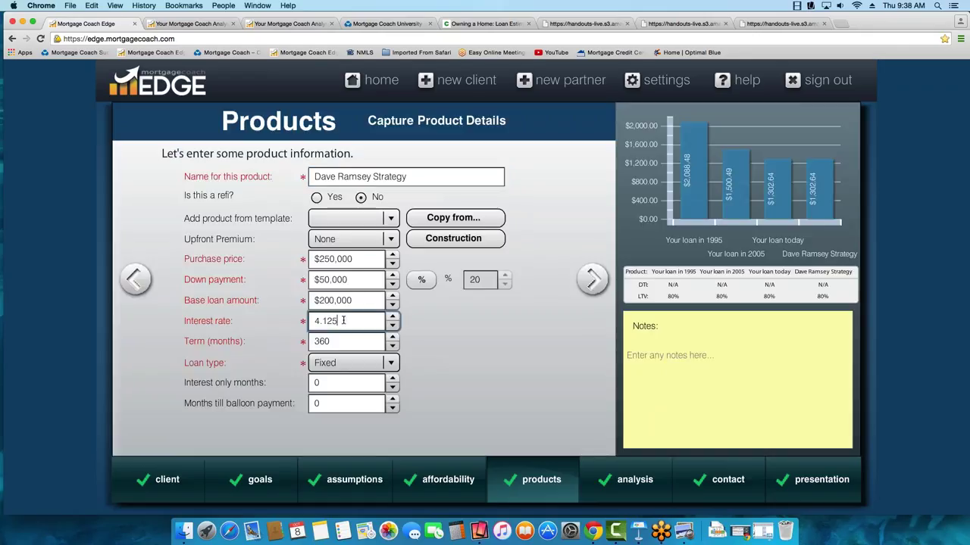
pyautogui.write('3.25')
pyautogui.press('Tab')
pyautogui.click(355, 363)
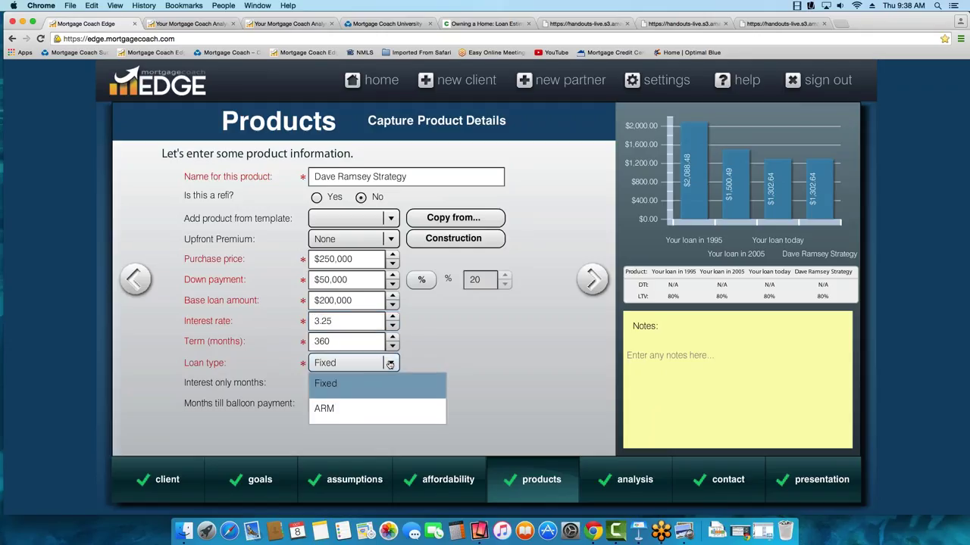
pyautogui.click(354, 410)
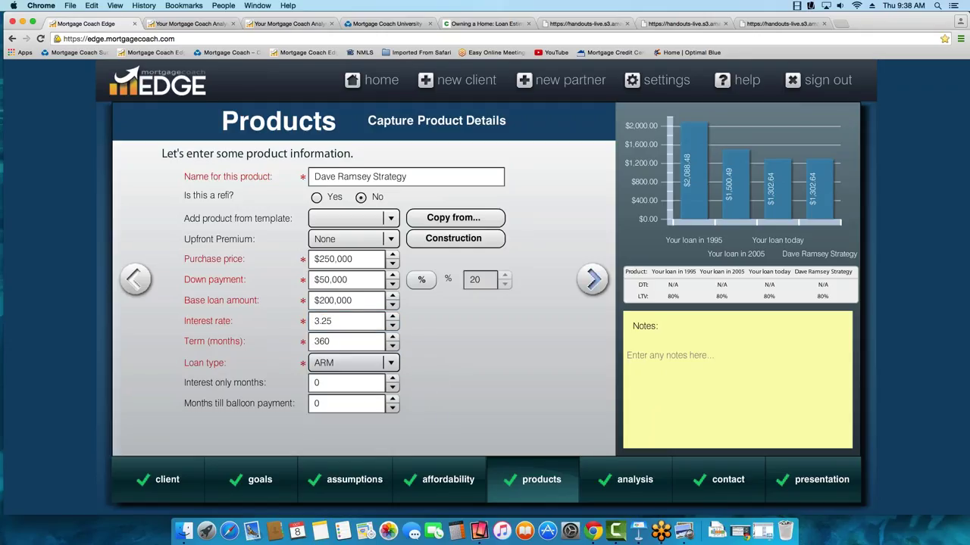
# In the product's ARM details, set the first adjustment cap to 2%, periodic cap to 2% and max rate to 9.25%
pyautogui.click(593, 280)
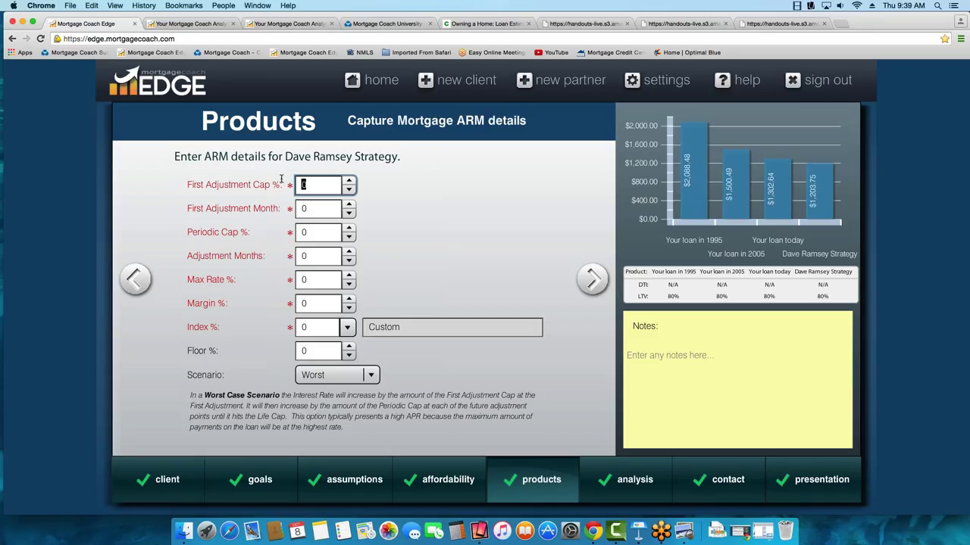
pyautogui.write('2')
pyautogui.press('Tab')
pyautogui.press('Tab')
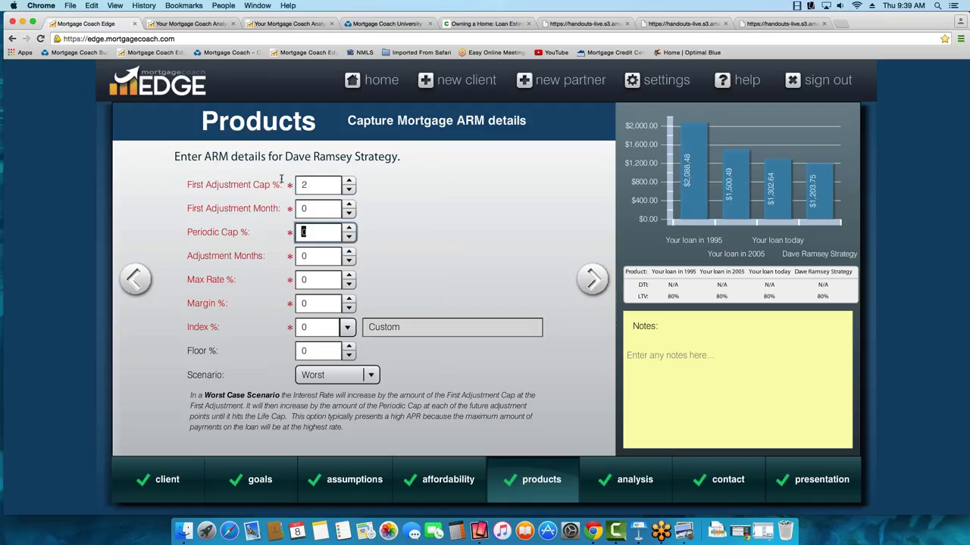
pyautogui.write('2')
pyautogui.press('Tab')
pyautogui.press('Tab')
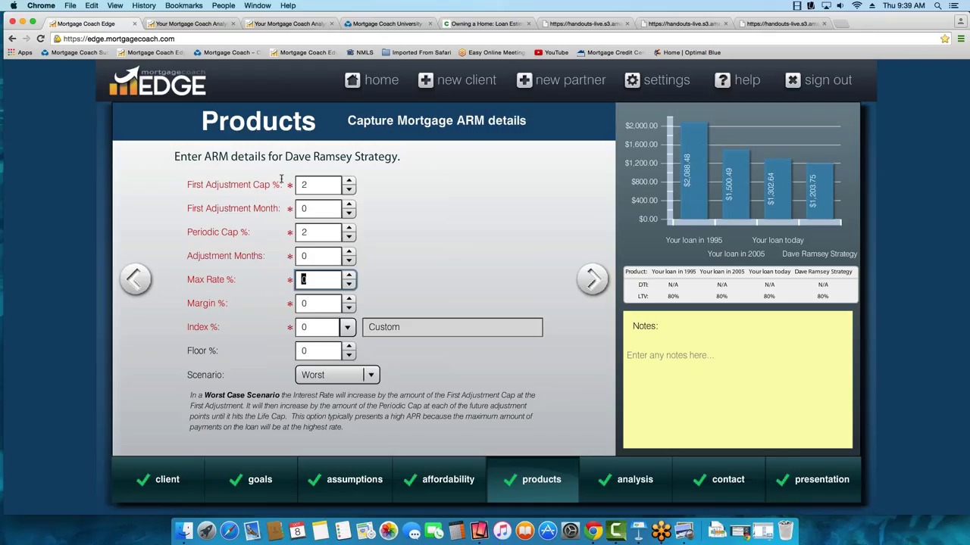
pyautogui.write('9.25')
# Go back to the product details and rename the Dave Ramsey Strategy product "5/1 ARM Best"
pyautogui.click(142, 285)
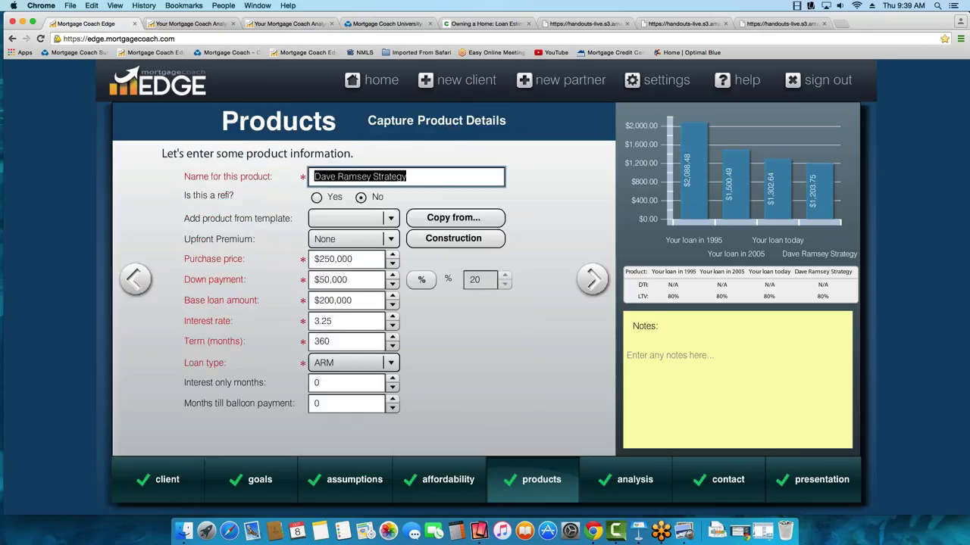
pyautogui.write('5/')
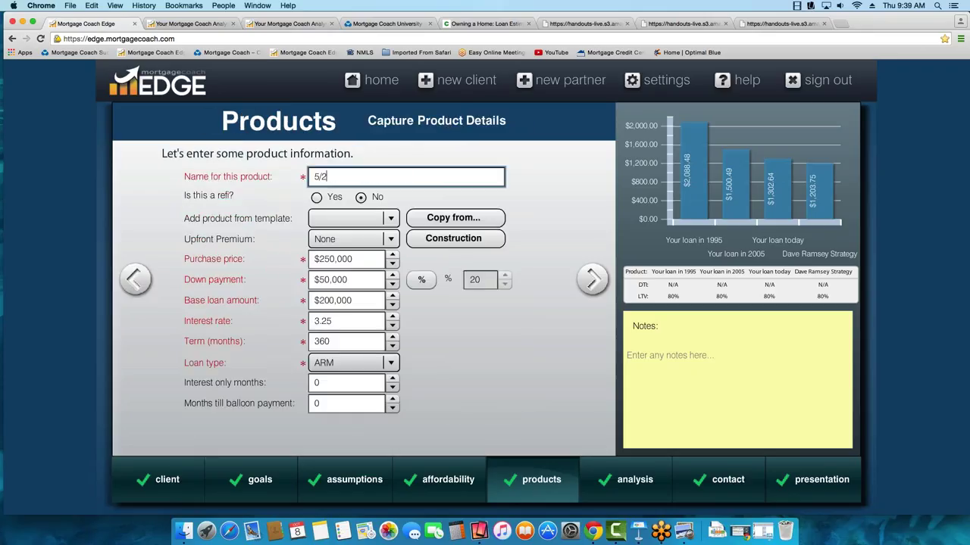
pyautogui.write('1 ARM')
pyautogui.write('Best')
# In the 5/1 ARM Best details, set the first adjustment month to 61, adjustment months to 12 and margin to 2.25%
pyautogui.click(593, 280)
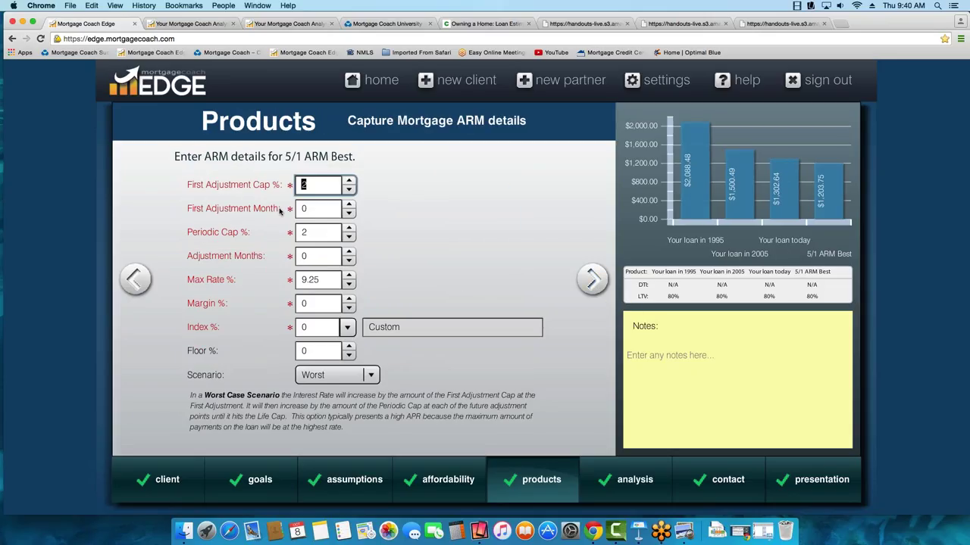
pyautogui.click(303, 210)
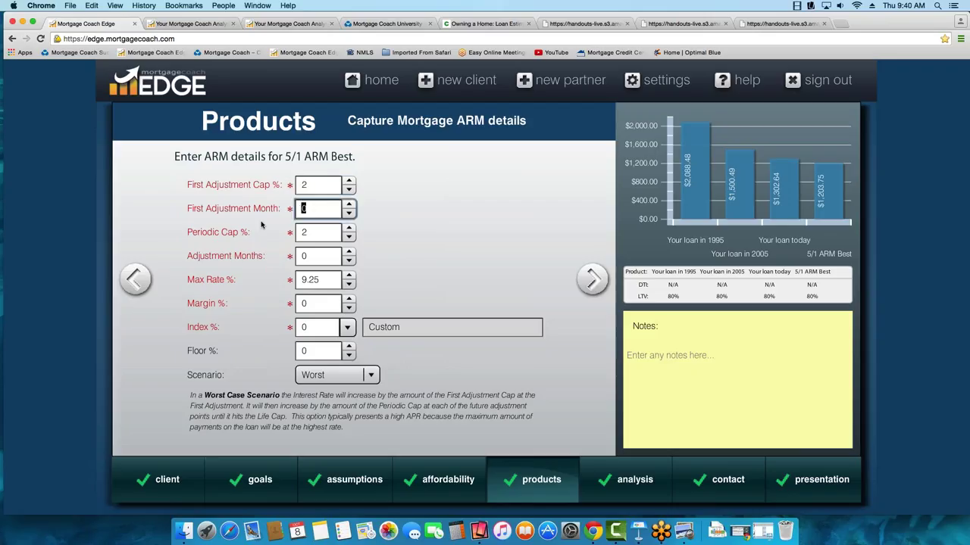
pyautogui.write('61')
pyautogui.press('Tab')
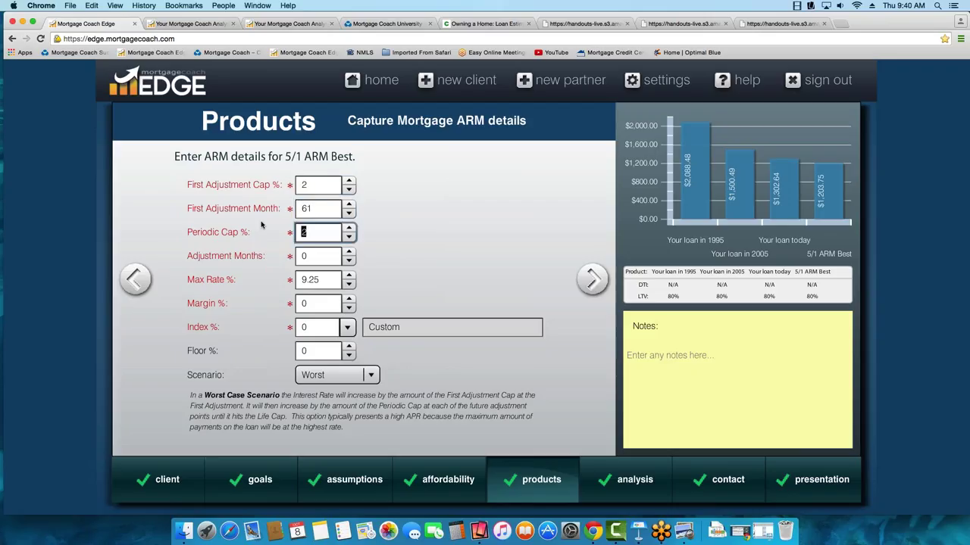
pyautogui.press('Tab')
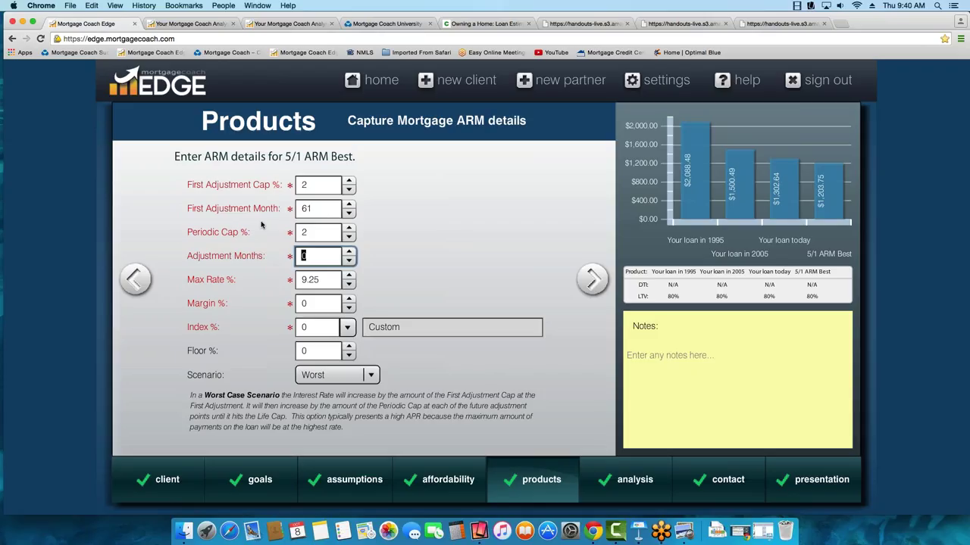
pyautogui.write('12')
pyautogui.press('Tab')
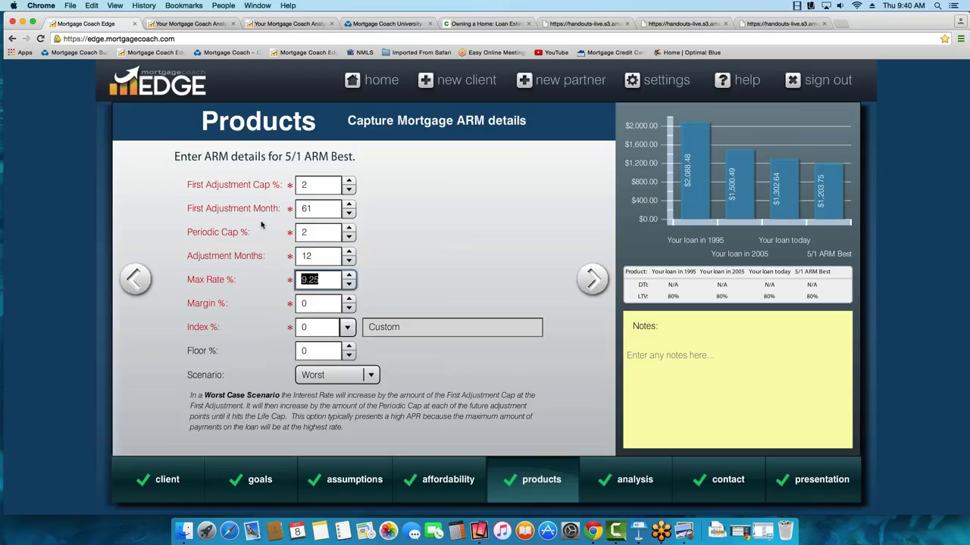
pyautogui.press('Tab')
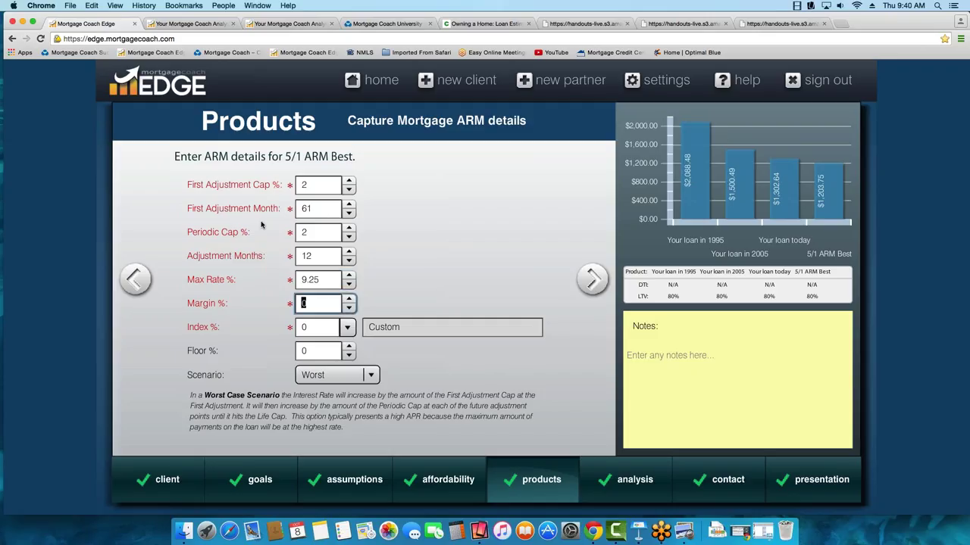
pyautogui.write('2.25')
pyautogui.press('Tab')
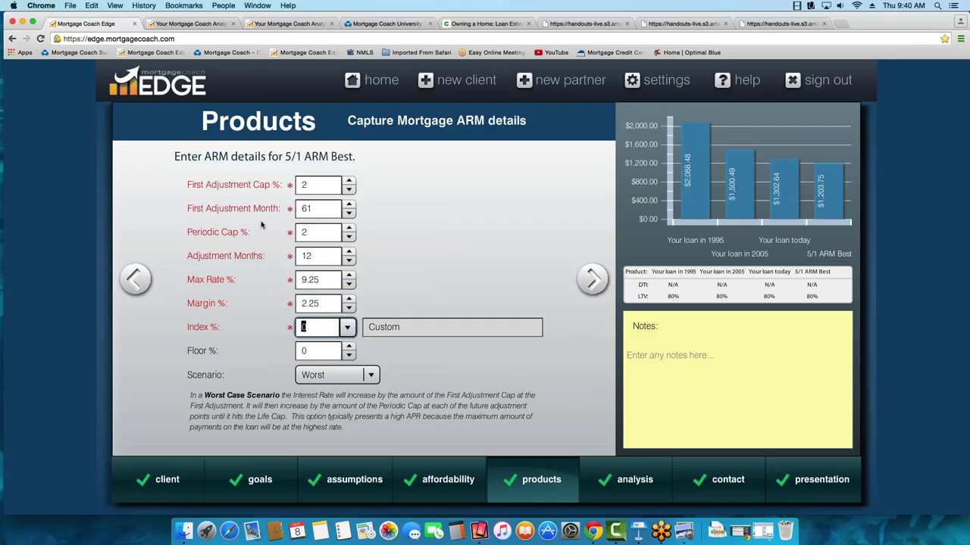
# Choose the 1 Yr LIBOR index for the ARM and set its floor to 3%
pyautogui.click(348, 331)
pyautogui.moveTo(641, 373); pyautogui.dragTo(637, 456)
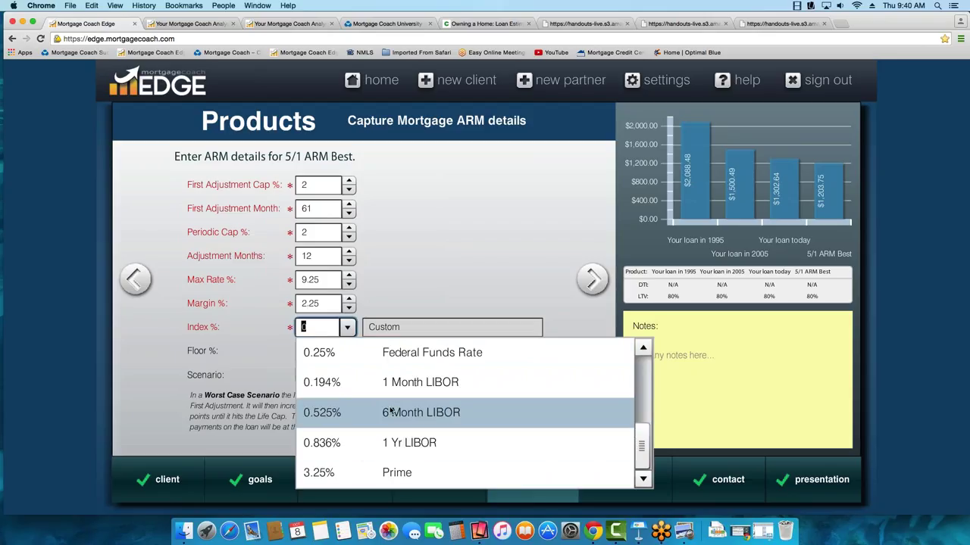
pyautogui.scroll(-1, 392, 440)
pyautogui.click(393, 444)
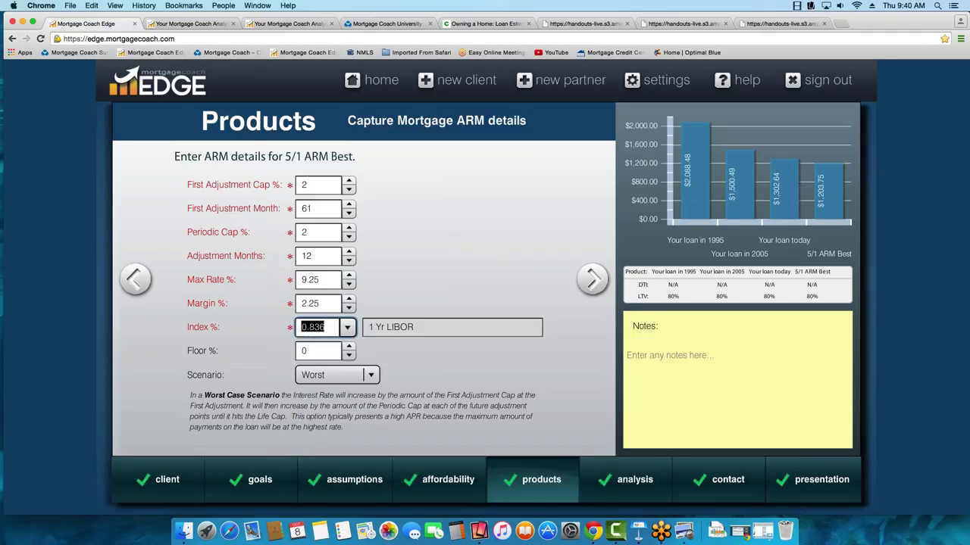
pyautogui.press('Tab')
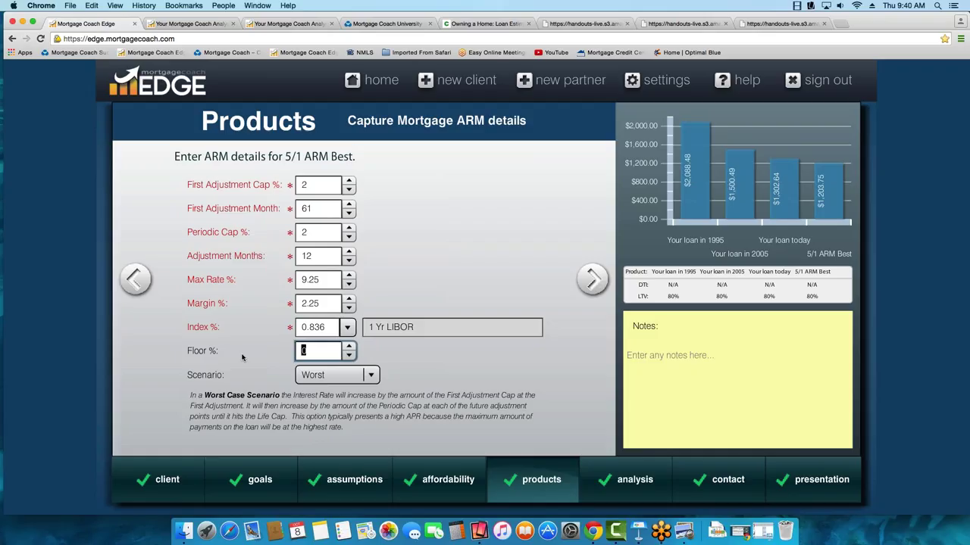
pyautogui.write('3')
pyautogui.press('Tab')
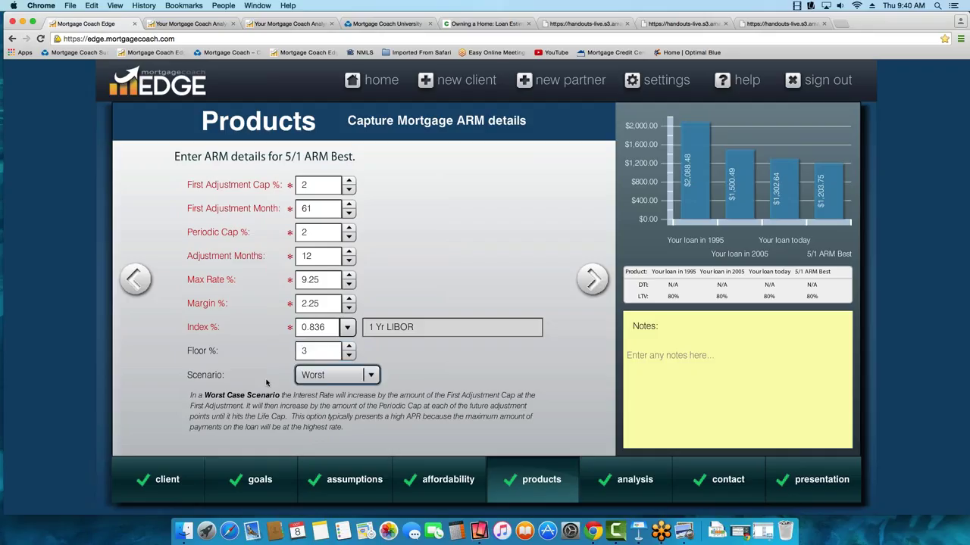
# Compare the Best and Worst scenario options for the ARM, choose Best, and continue to the closing costs
pyautogui.click(370, 375)
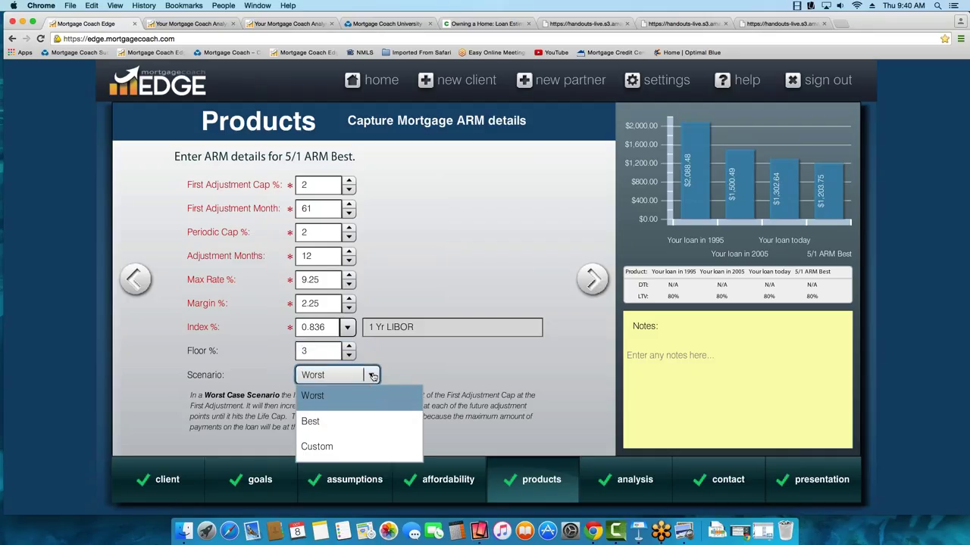
pyautogui.click(331, 424)
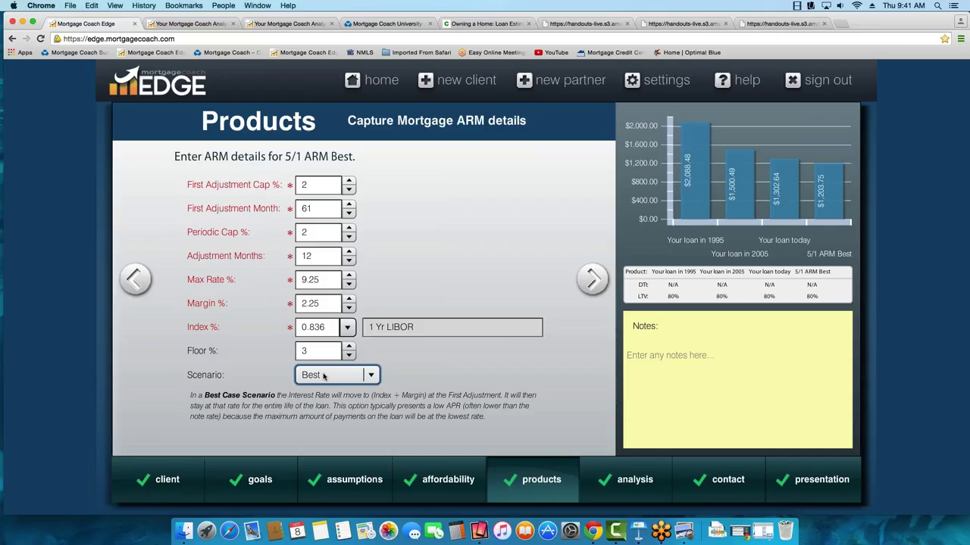
pyautogui.click(358, 383)
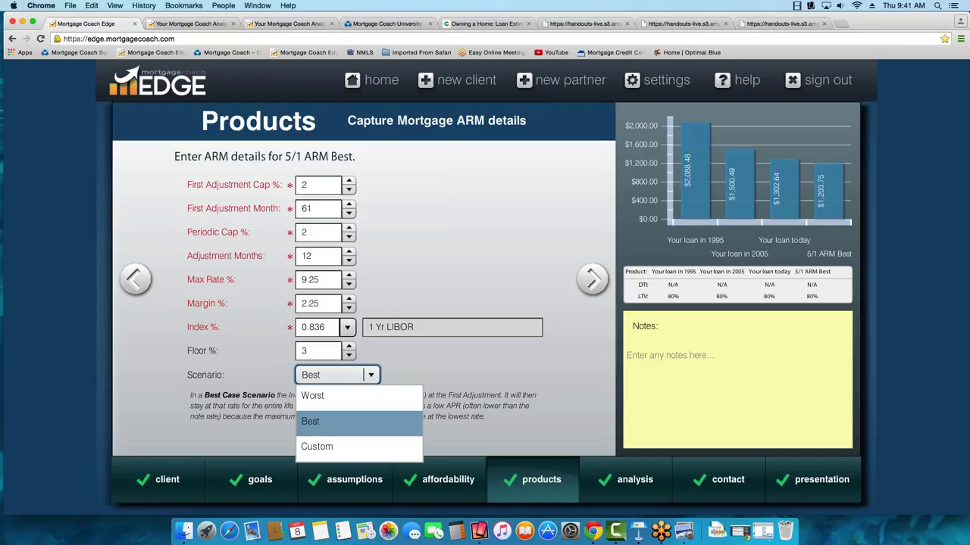
pyautogui.click(356, 396)
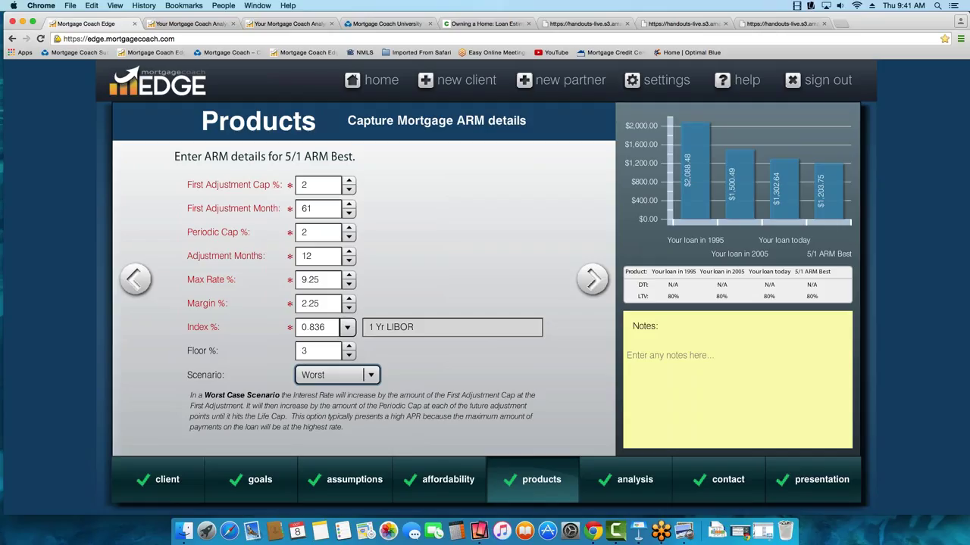
pyautogui.click(321, 280)
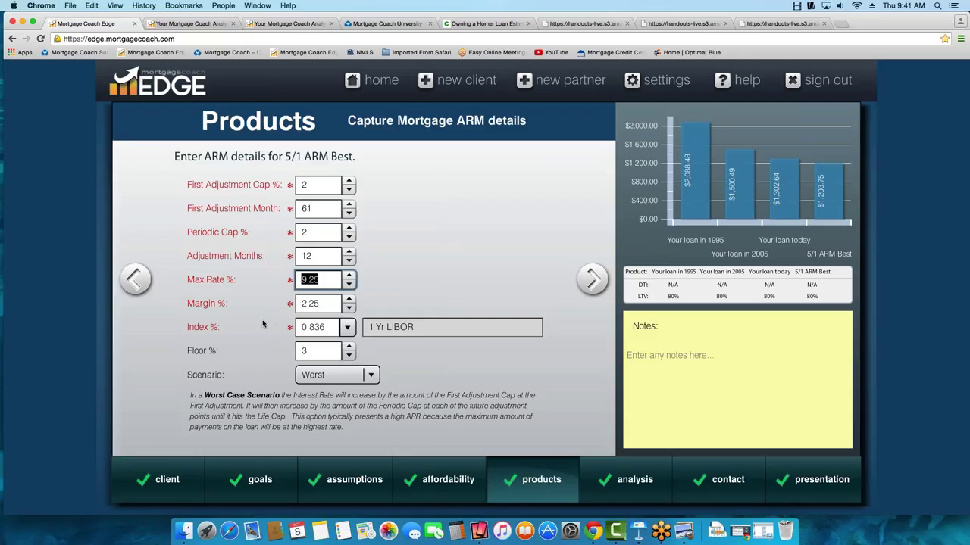
pyautogui.click(372, 379)
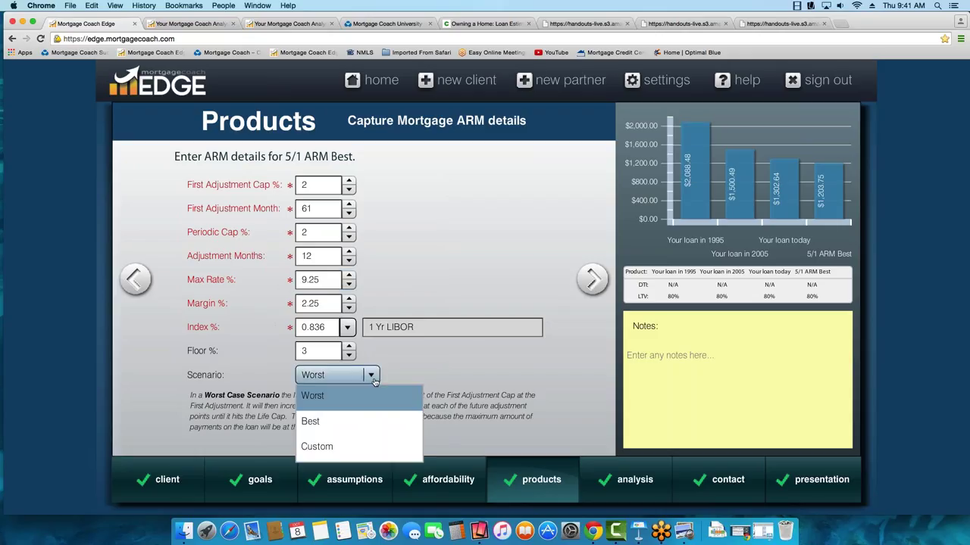
pyautogui.click(337, 422)
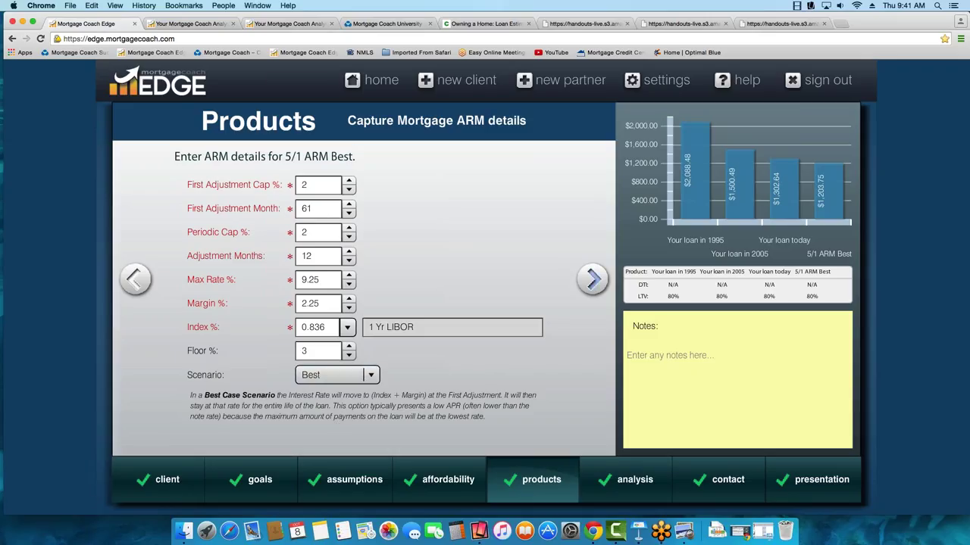
pyautogui.click(592, 280)
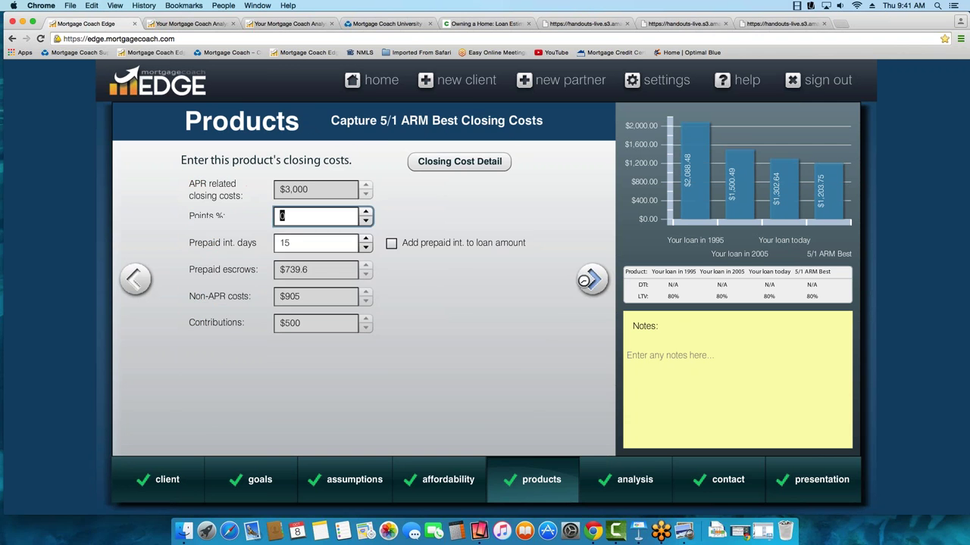
# Close the two old report tabs and preview the Total Cost Analysis with the 5/1 ARM Best product
pyautogui.click(216, 24)
pyautogui.click(233, 24)
pyautogui.click(232, 23)
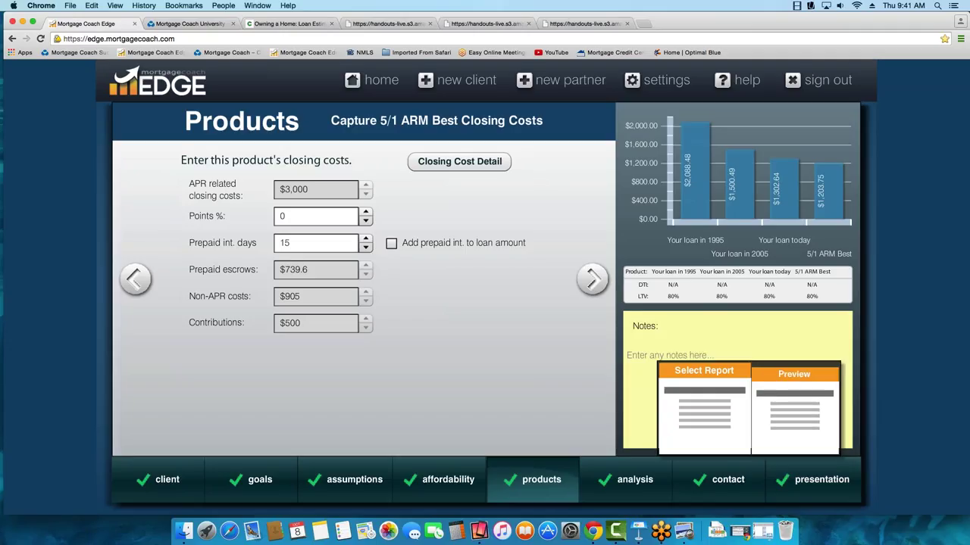
pyautogui.click(689, 389)
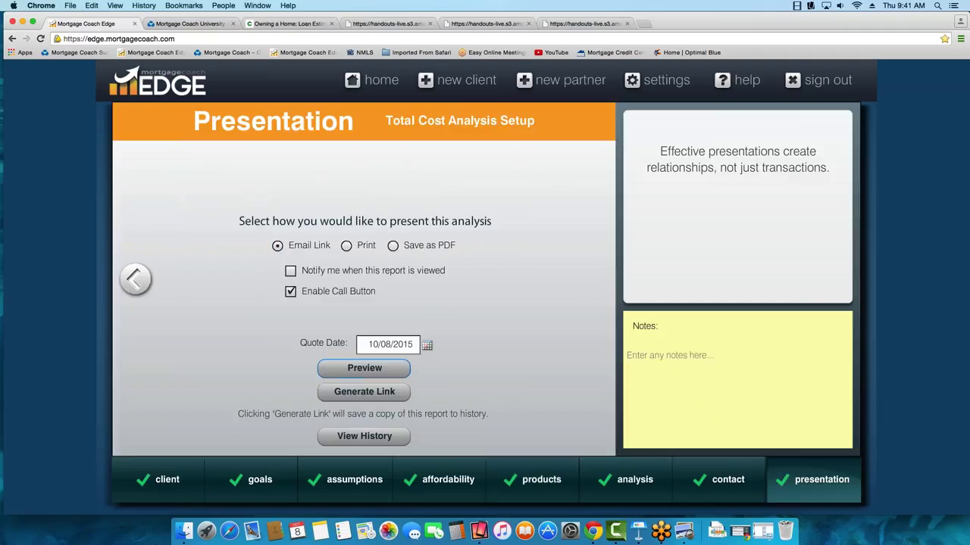
pyautogui.click(353, 369)
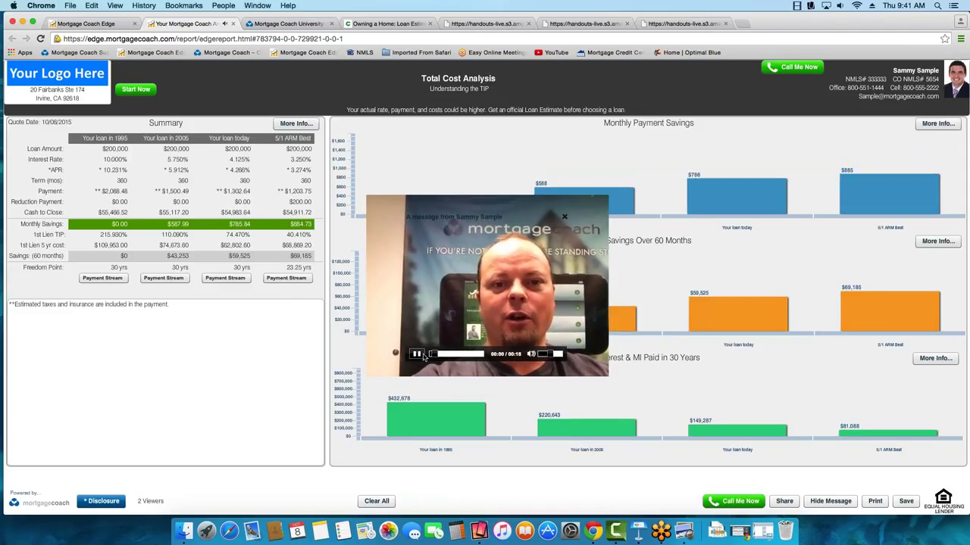
# Pause and close the report's video message, and highlight the APR of the 5/1 ARM Best in the summary
pyautogui.click(404, 261)
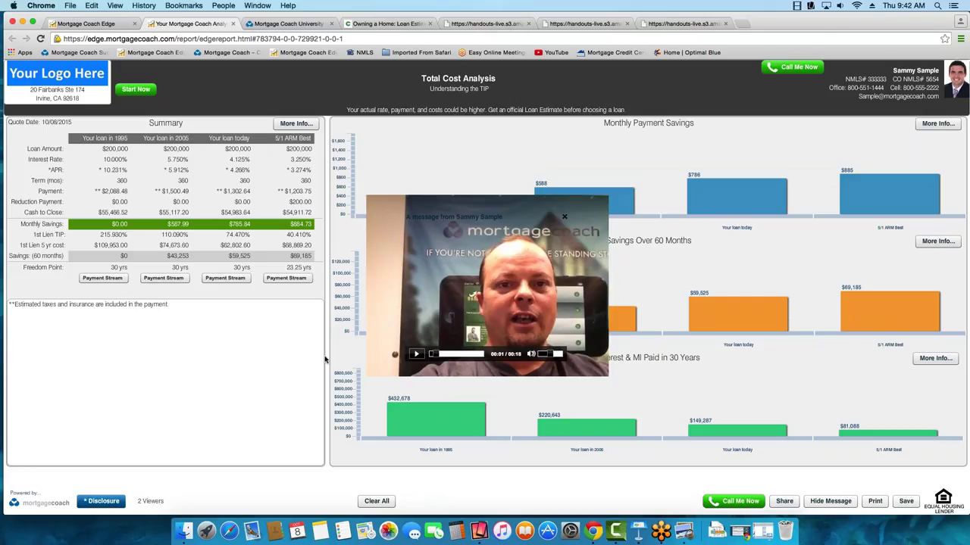
pyautogui.click(563, 218)
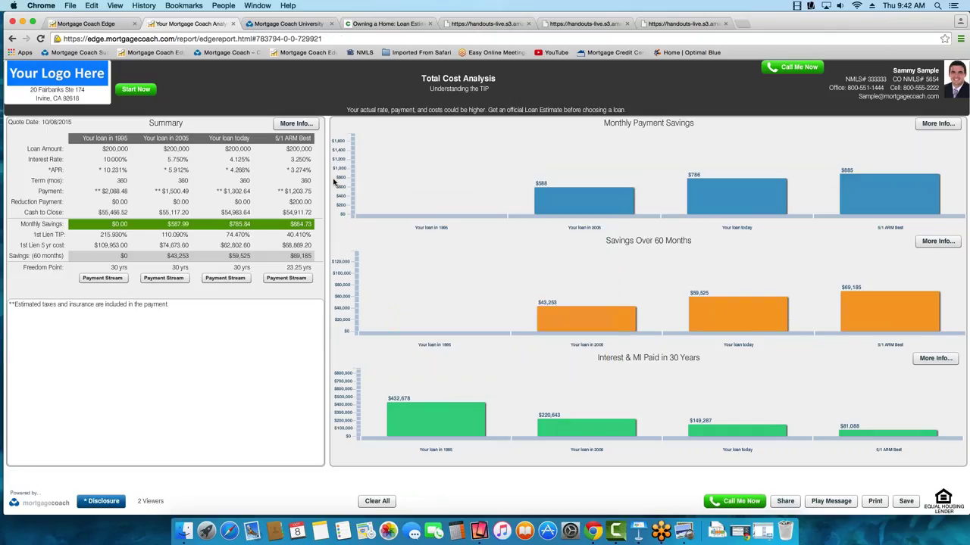
pyautogui.click(295, 137)
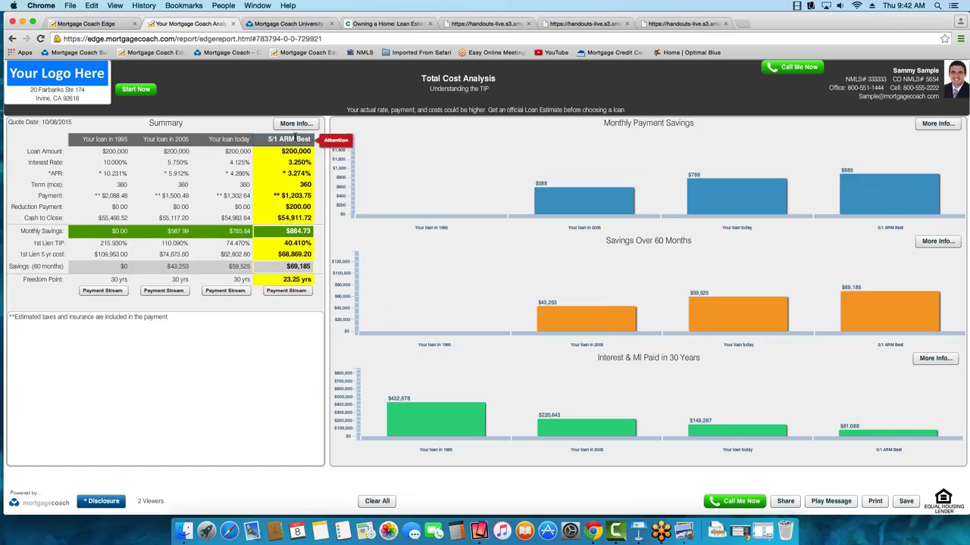
pyautogui.click(307, 171)
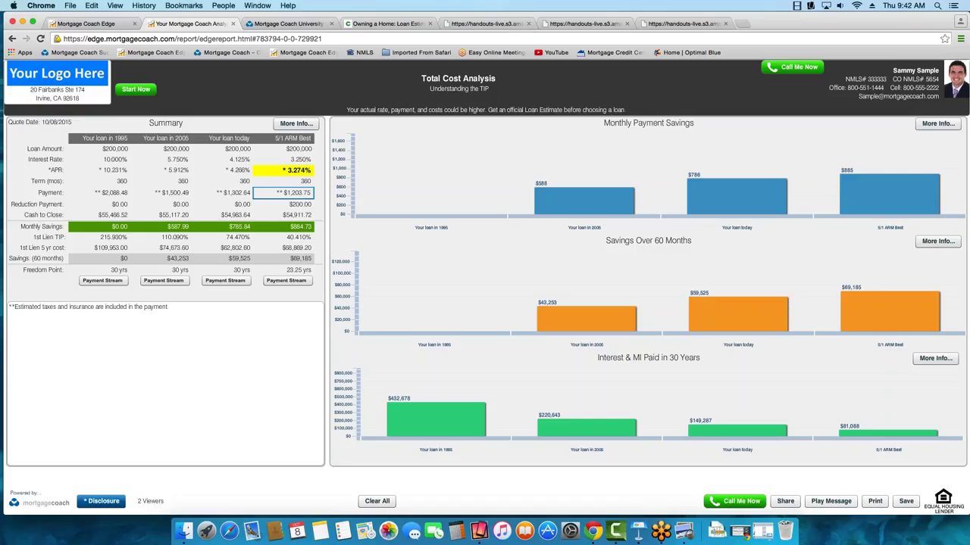
# In the analysis reinvestment strategy, set the 5/1 ARM Best reduction payment to $0 and continue to the contact page
pyautogui.click(110, 28)
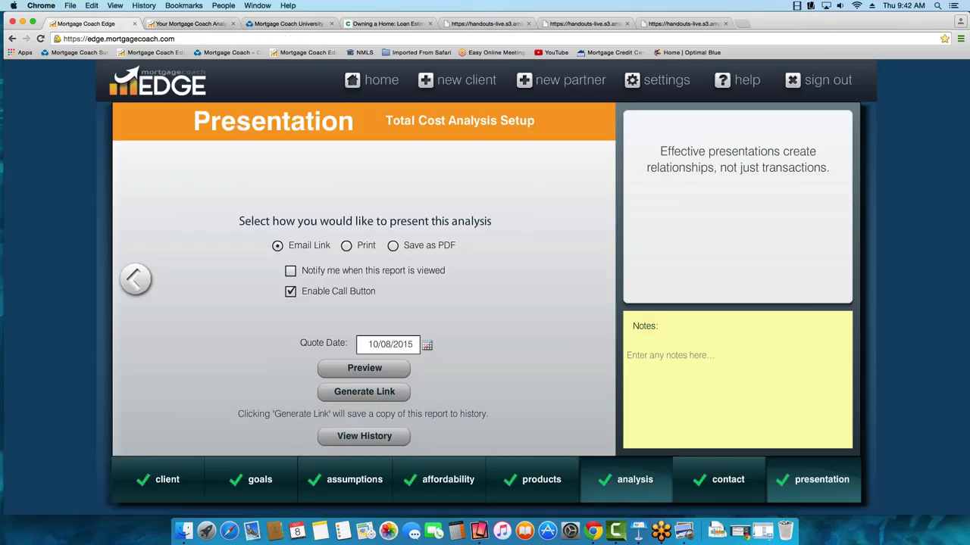
pyautogui.click(629, 480)
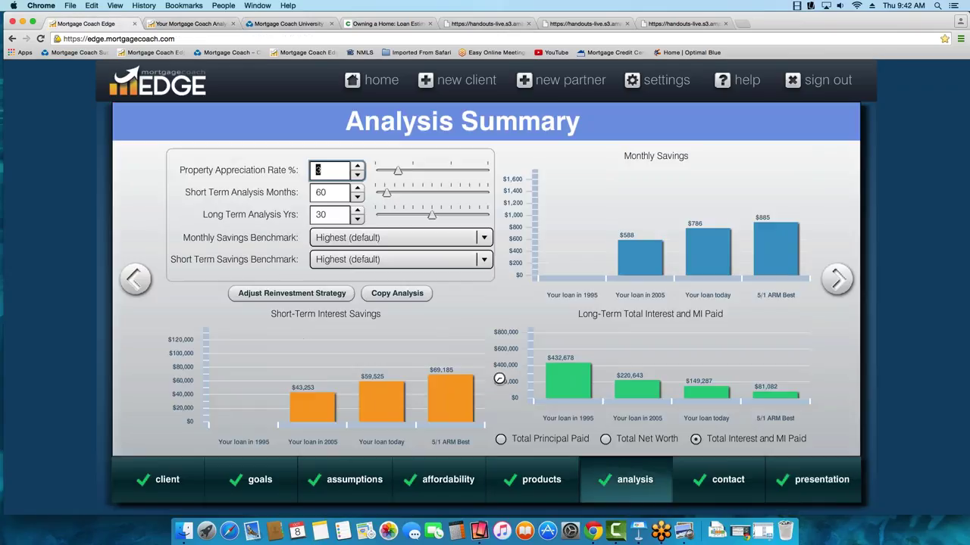
pyautogui.click(317, 295)
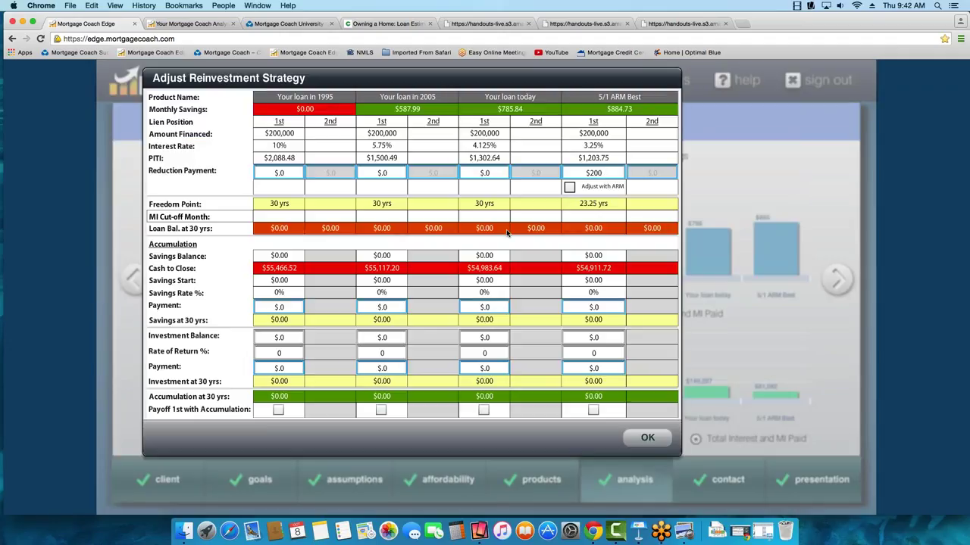
pyautogui.press('BackSpace')
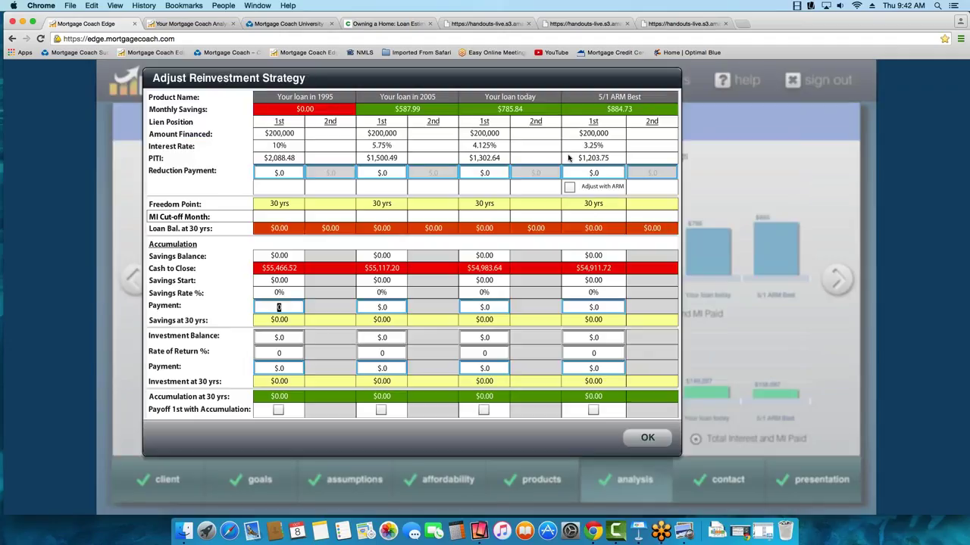
pyautogui.click(647, 438)
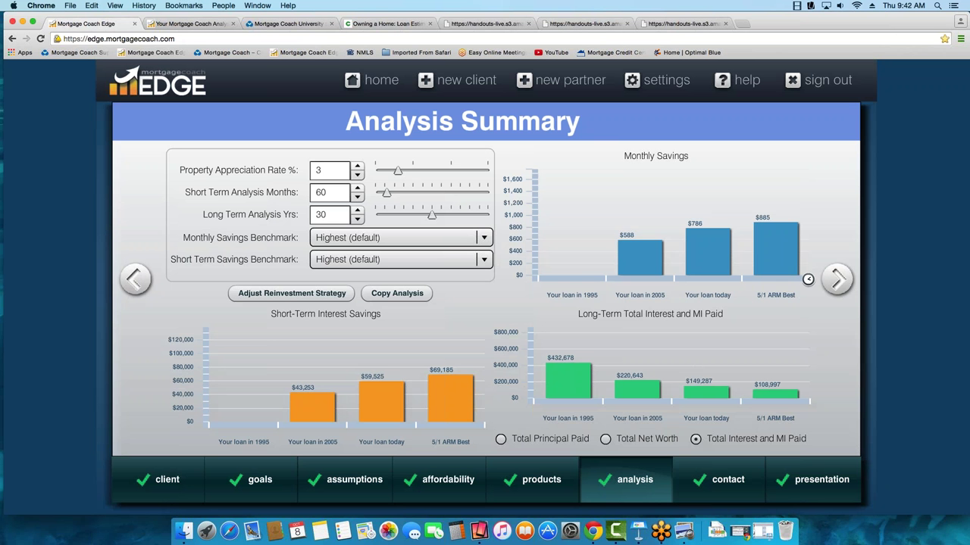
pyautogui.click(837, 279)
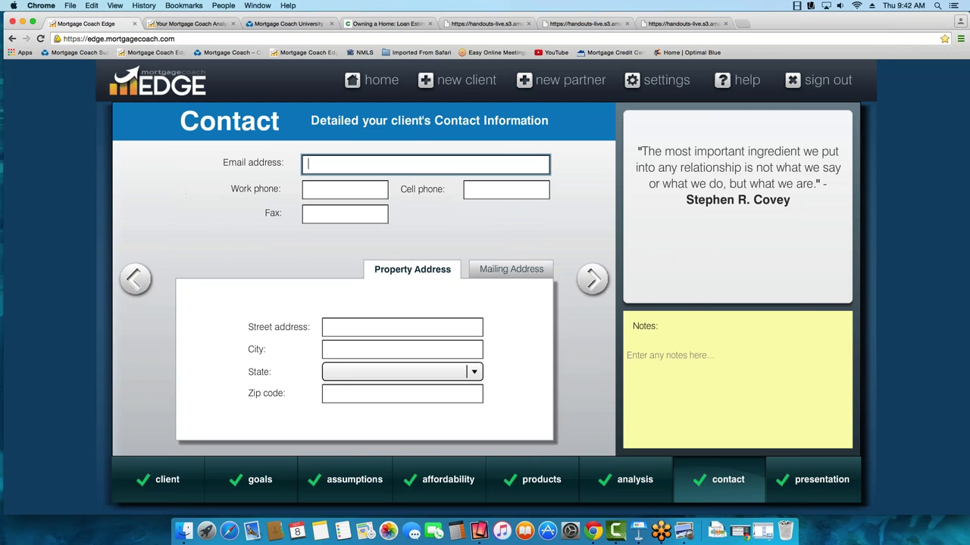
# Return to the Total Cost Analysis report and highlight the 1st Lien TIP of the 5/1 ARM Best
pyautogui.click(194, 24)
pyautogui.click(304, 203)
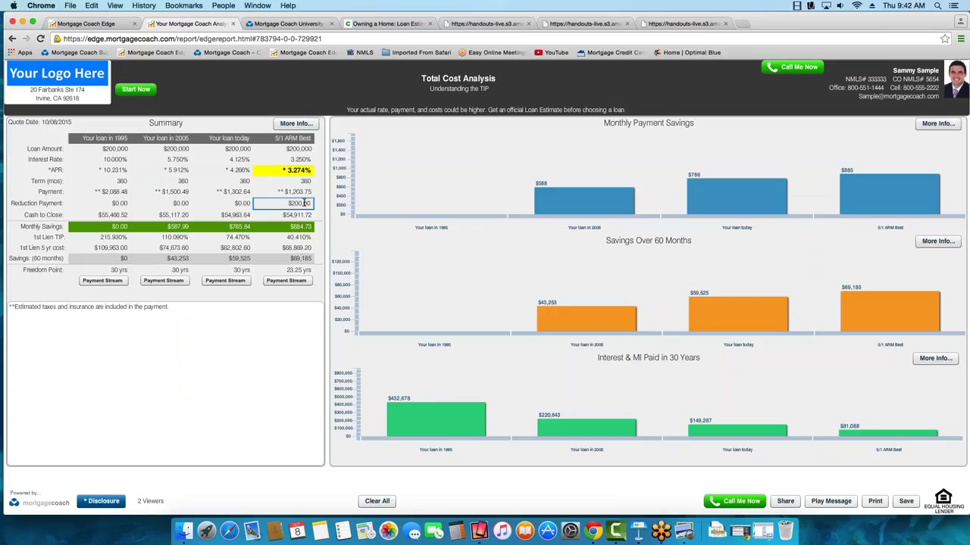
pyautogui.write('0')
pyautogui.click(336, 211)
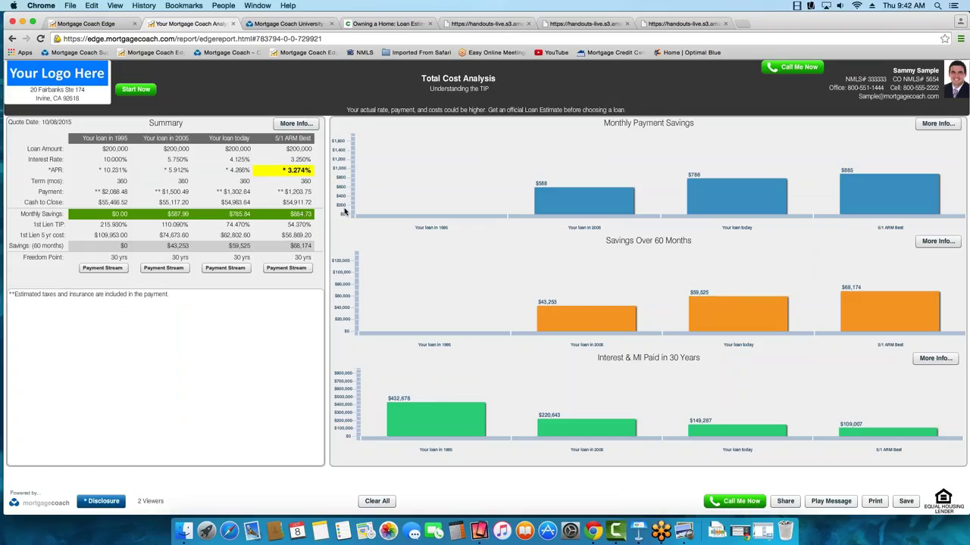
pyautogui.click(307, 226)
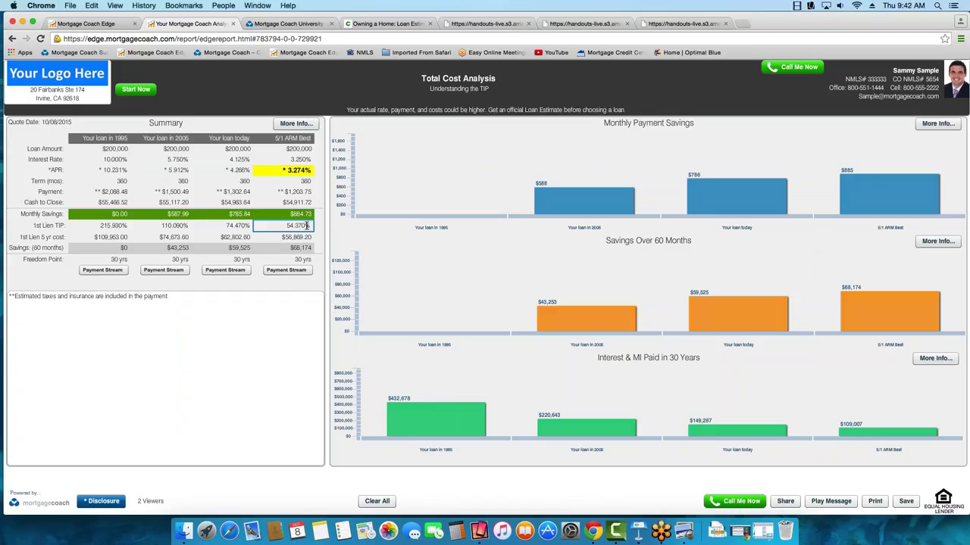
pyautogui.click(307, 226)
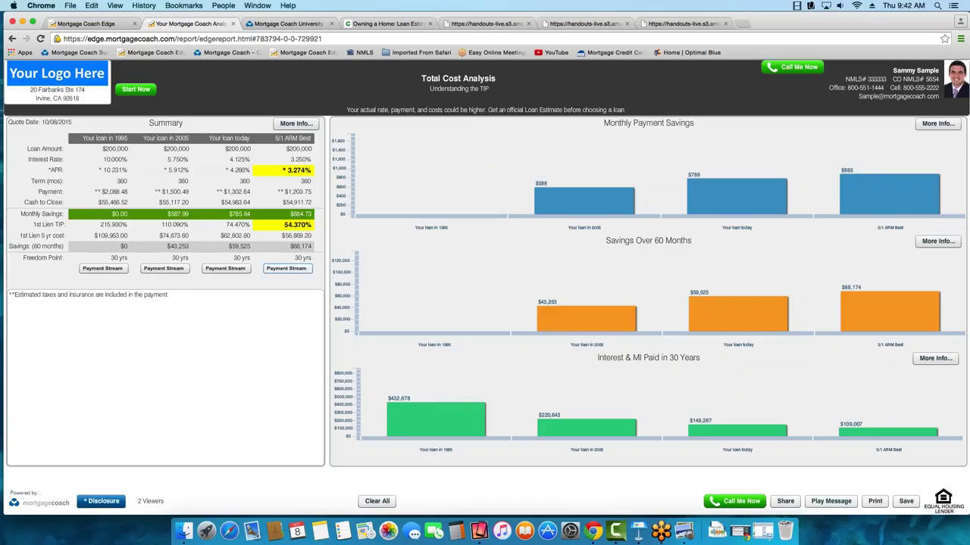
# Review the payment stream of the 5/1 ARM Best, and highlight its 1st Lien 5 yr cost
pyautogui.click(287, 268)
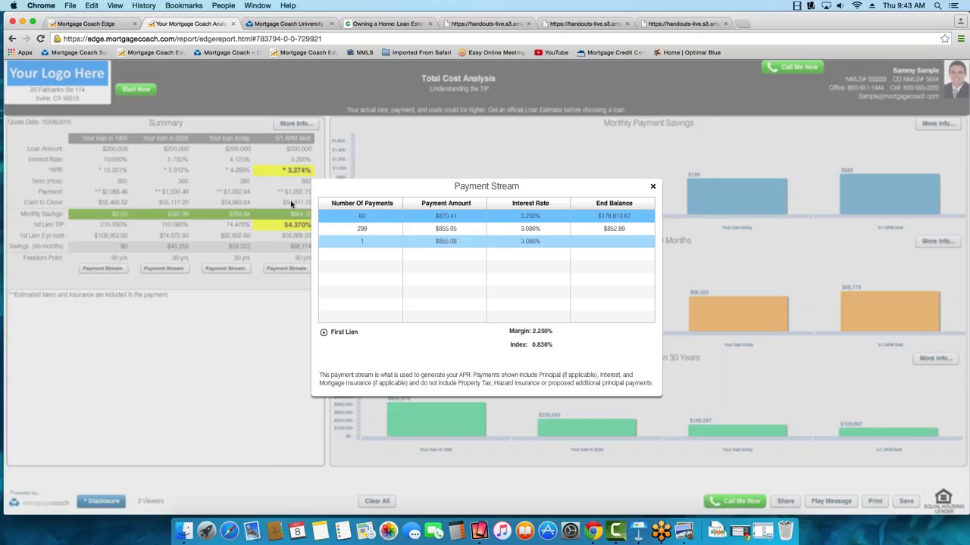
pyautogui.click(653, 187)
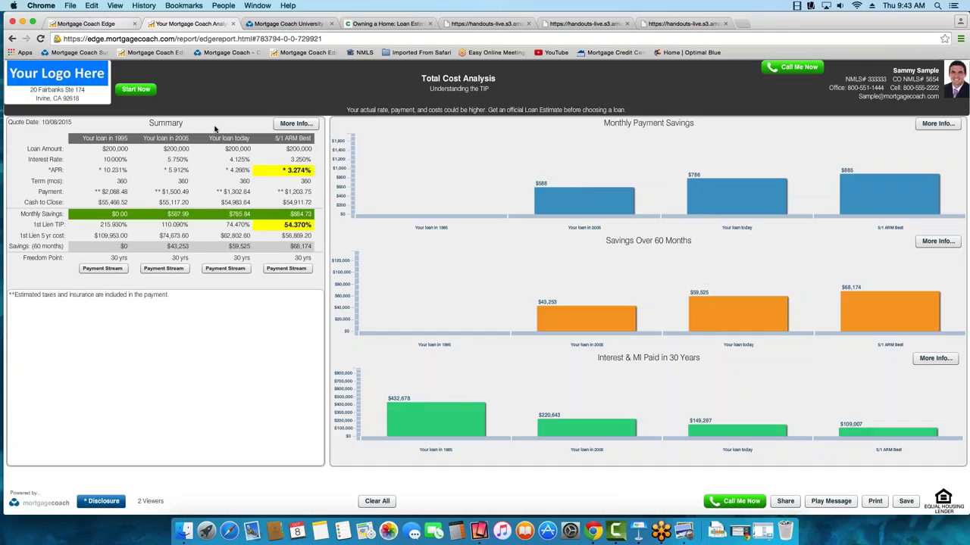
pyautogui.moveTo(282, 171)
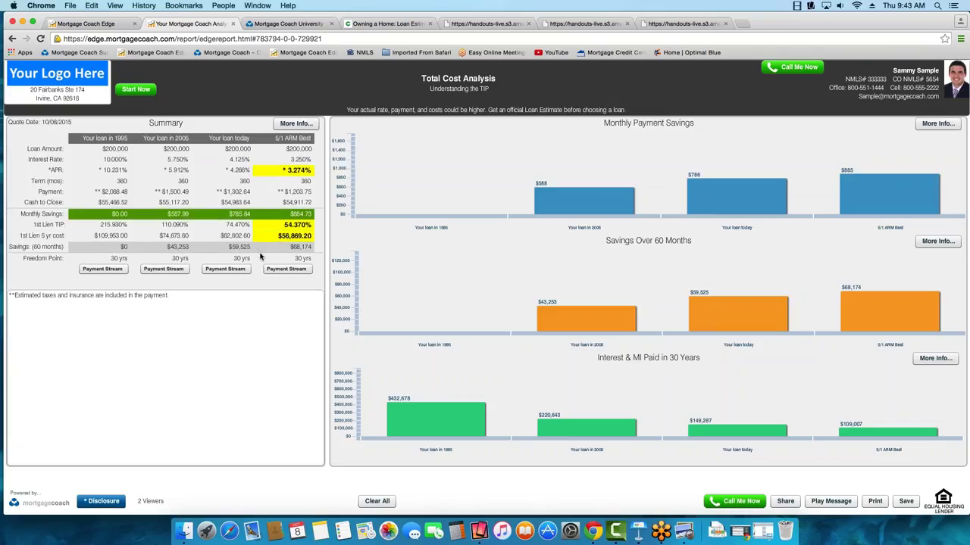
# Change the ARM scenario of the 5/1 ARM Best product to Worst and continue to its closing costs
pyautogui.click(106, 24)
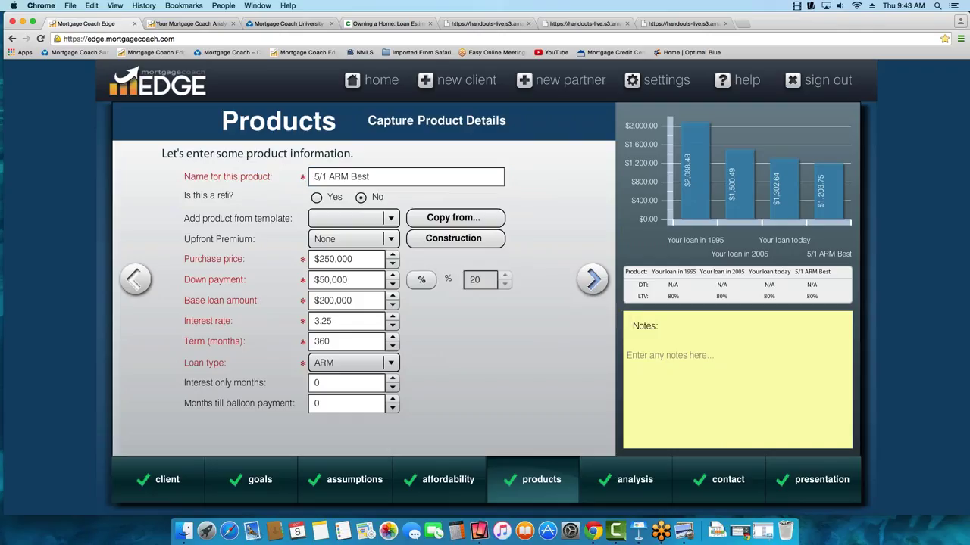
pyautogui.click(592, 281)
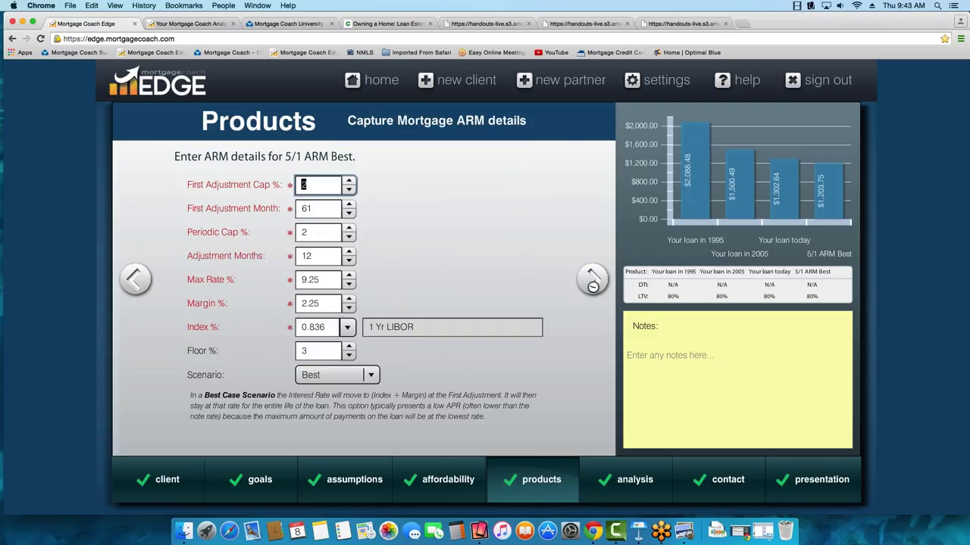
pyautogui.click(350, 376)
pyautogui.click(341, 396)
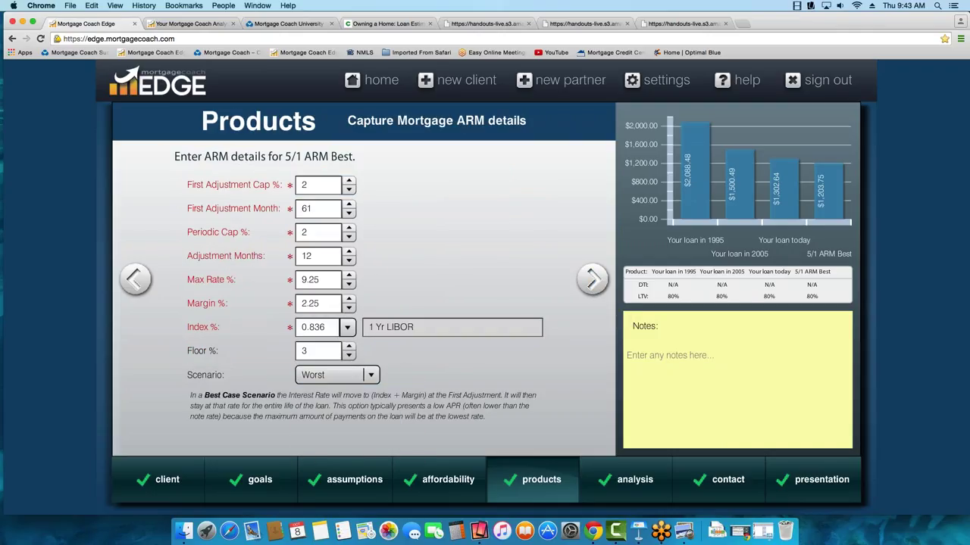
pyautogui.click(593, 280)
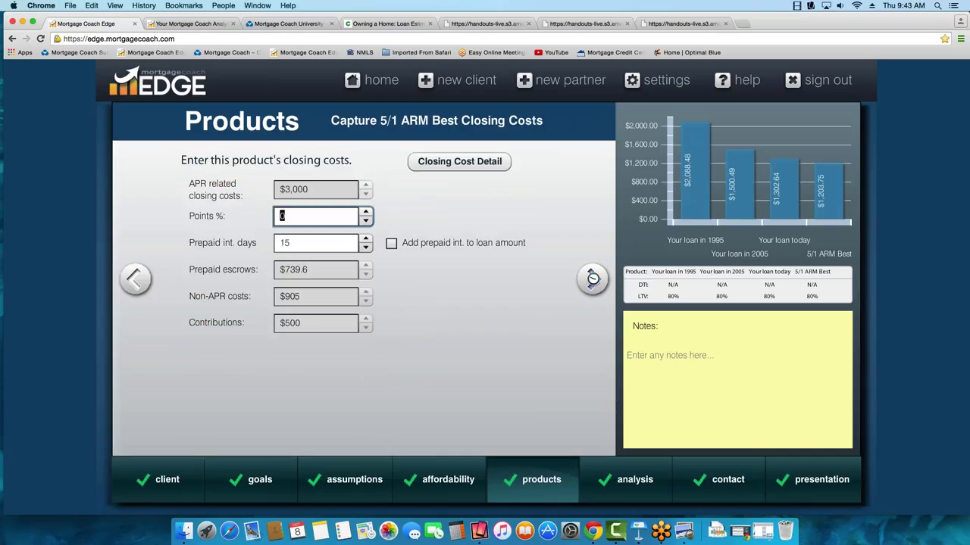
# Return to the Total Cost Analysis report and examine the ARM's worst-case APR, TIP and payment stream
pyautogui.click(202, 25)
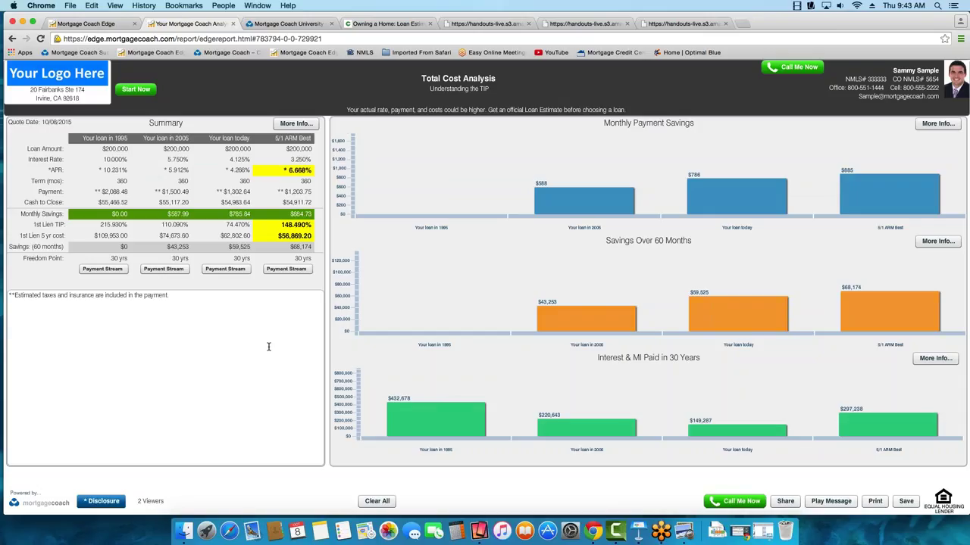
pyautogui.moveTo(301, 226)
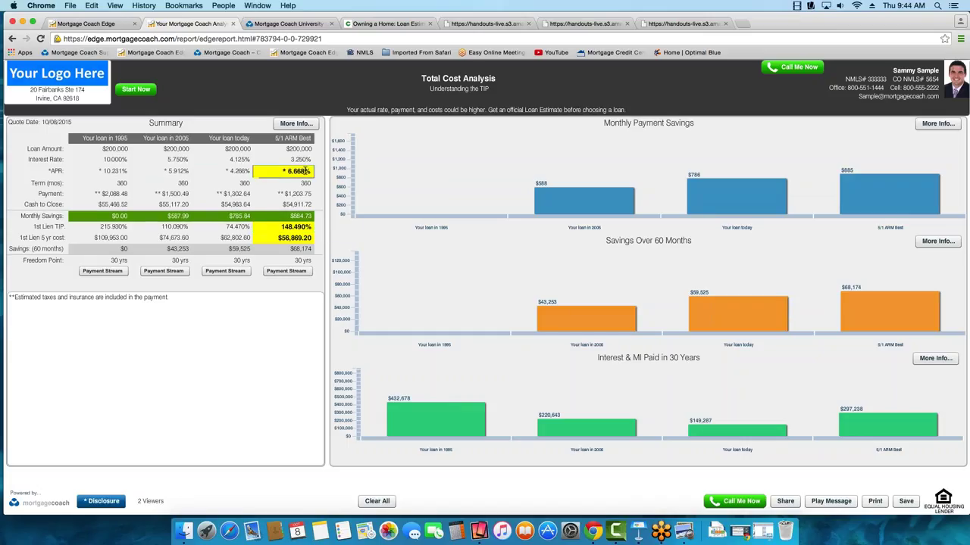
pyautogui.moveTo(305, 171)
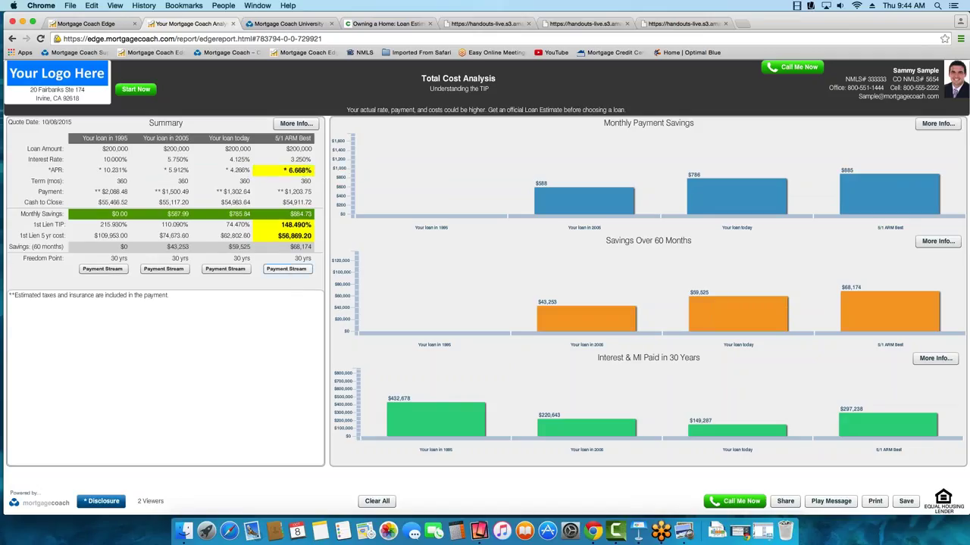
pyautogui.click(286, 269)
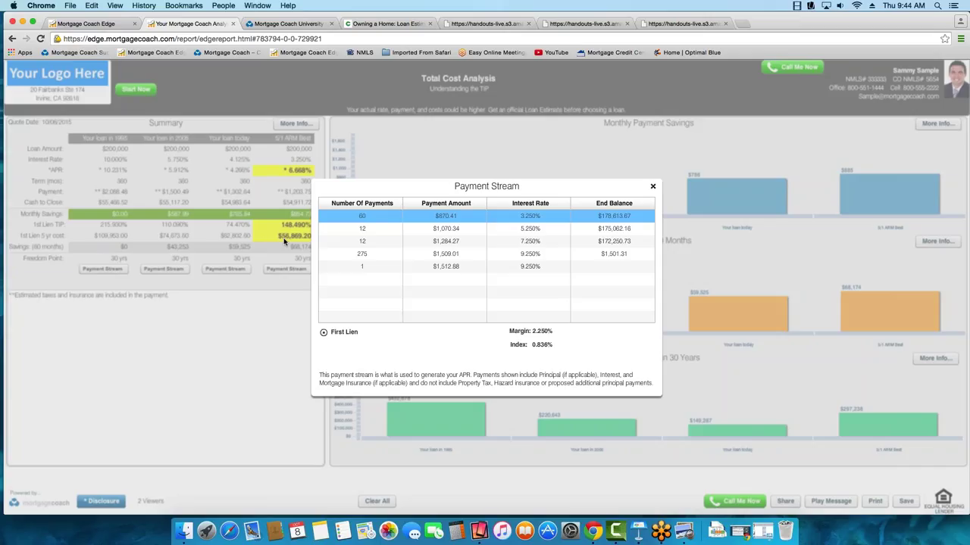
pyautogui.click(652, 186)
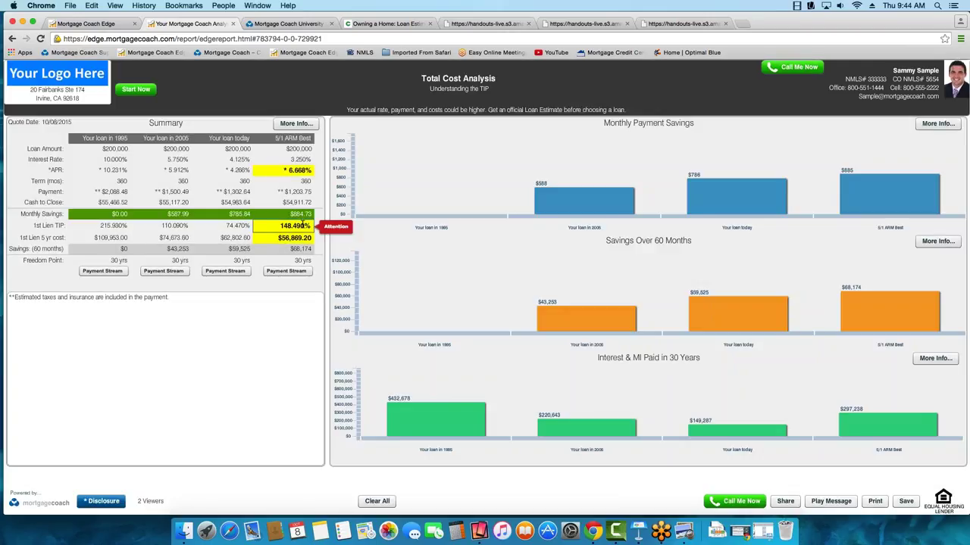
# Go back to the ARM details of the 5/1 ARM Best product and choose the Custom scenario
pyautogui.click(97, 25)
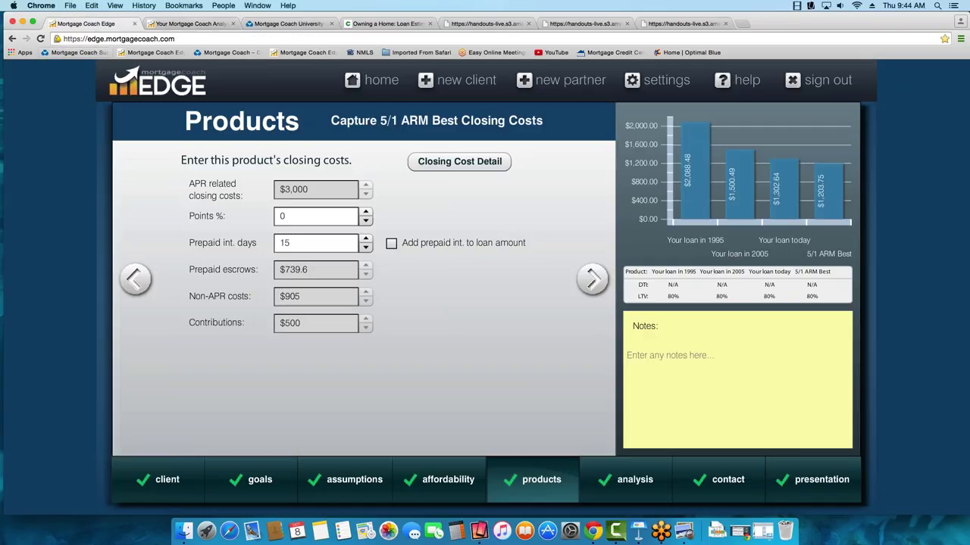
pyautogui.click(136, 279)
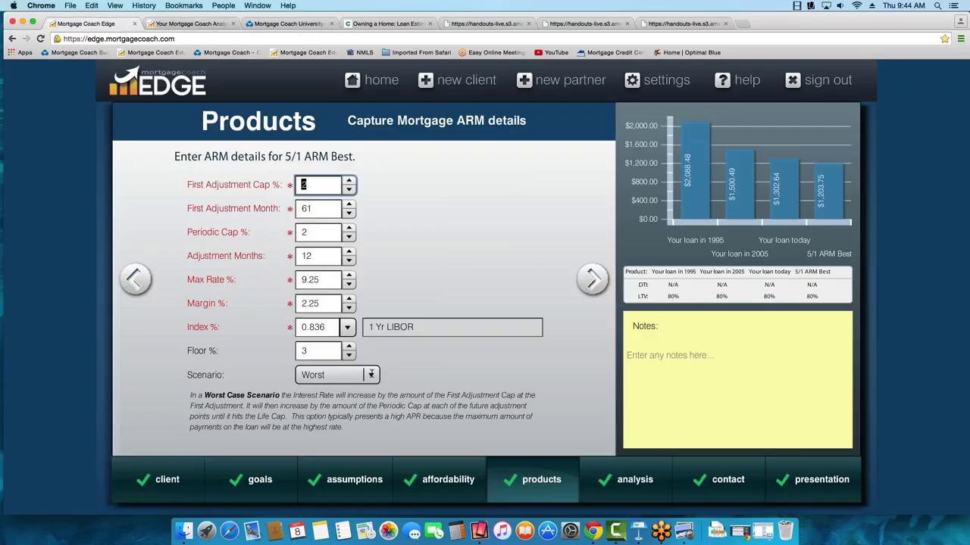
pyautogui.click(372, 376)
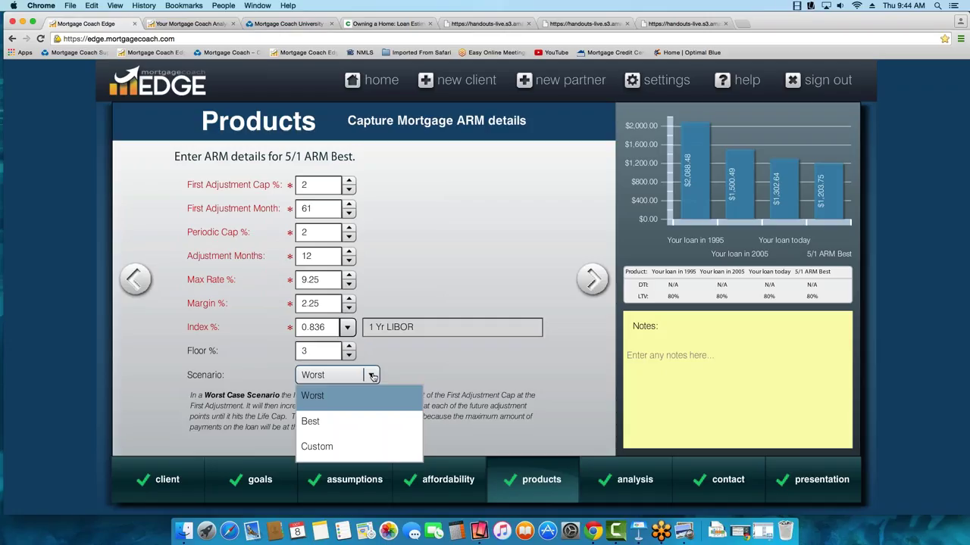
pyautogui.click(333, 448)
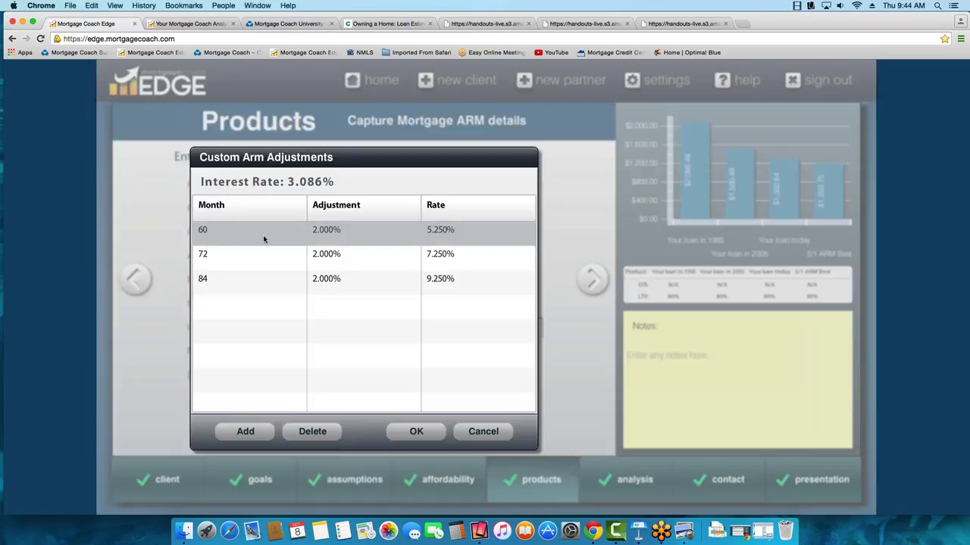
# Set the custom ARM adjustments to 0.25% at month 60, 0.75% at month 72 and 0.5% at month 84
pyautogui.click(354, 236)
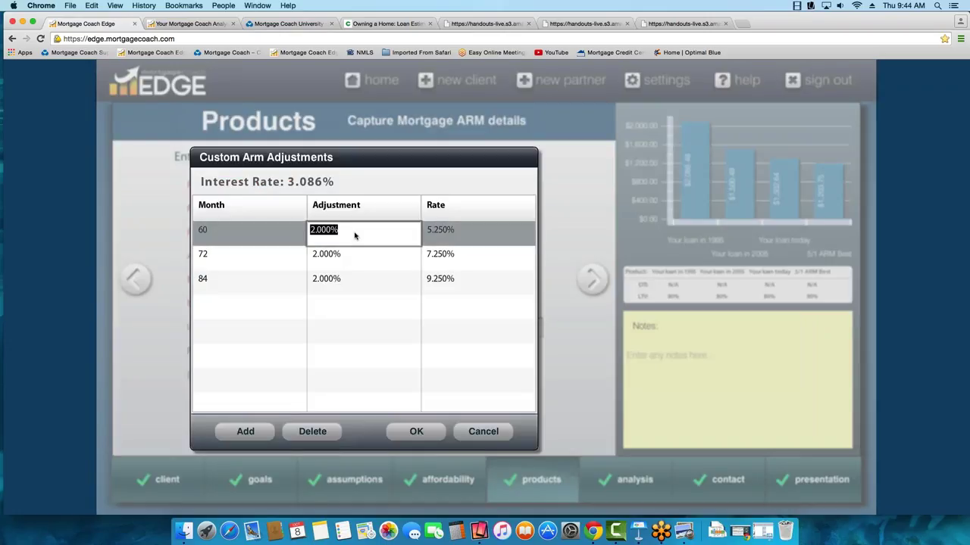
pyautogui.write('.25')
pyautogui.press('Tab')
pyautogui.click(355, 261)
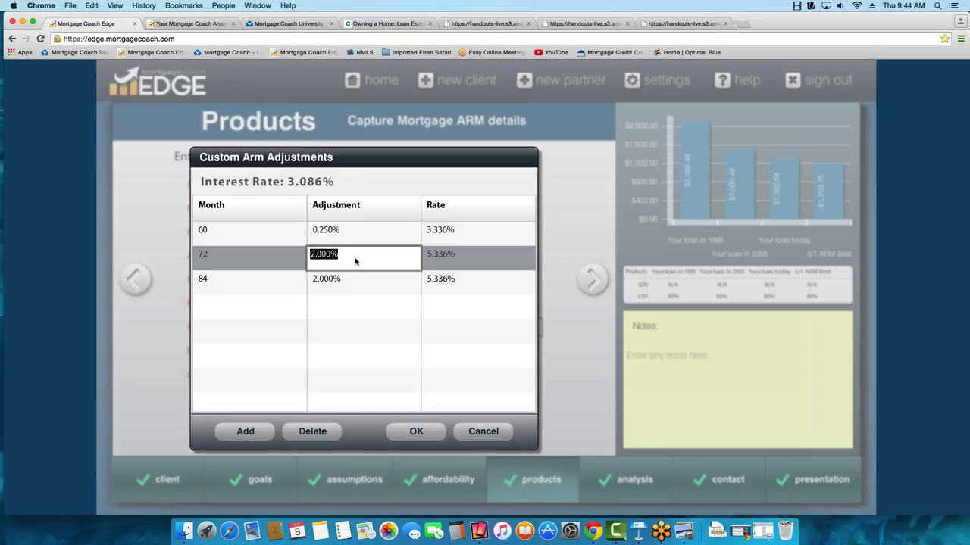
pyautogui.write('.75')
pyautogui.press('Tab')
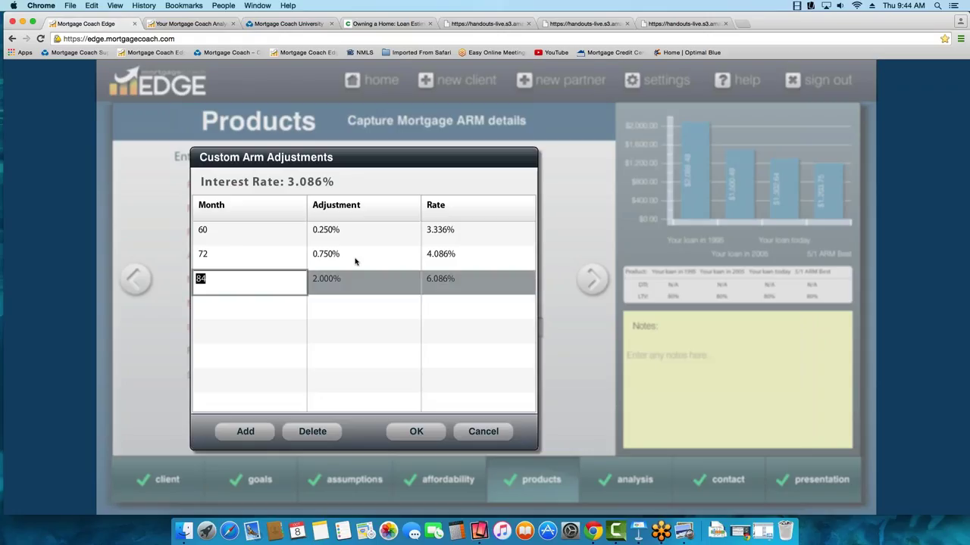
pyautogui.press('Tab')
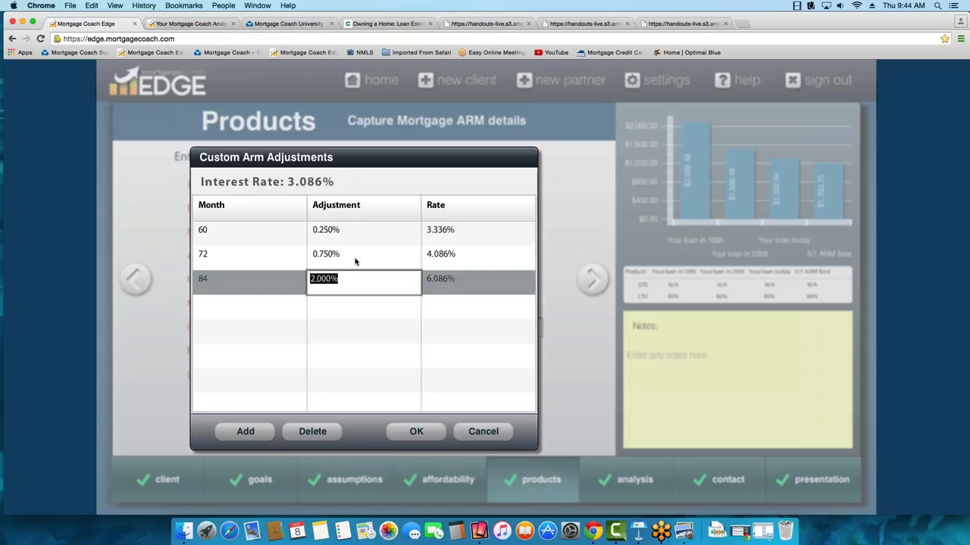
pyautogui.write('.5')
pyautogui.press('Tab')
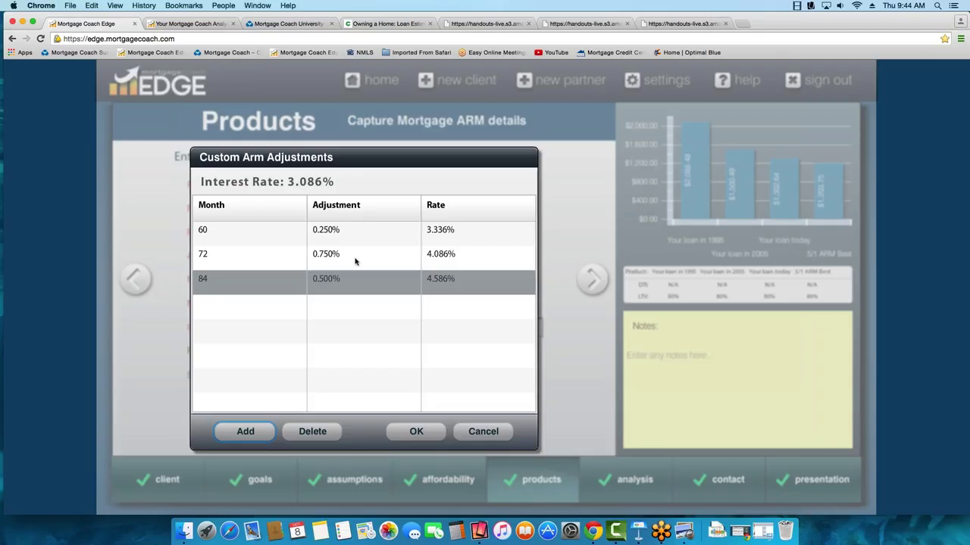
# Add a custom ARM adjustment of -0.5% at month 120
pyautogui.click(265, 422)
pyautogui.click(235, 307)
pyautogui.write('1')
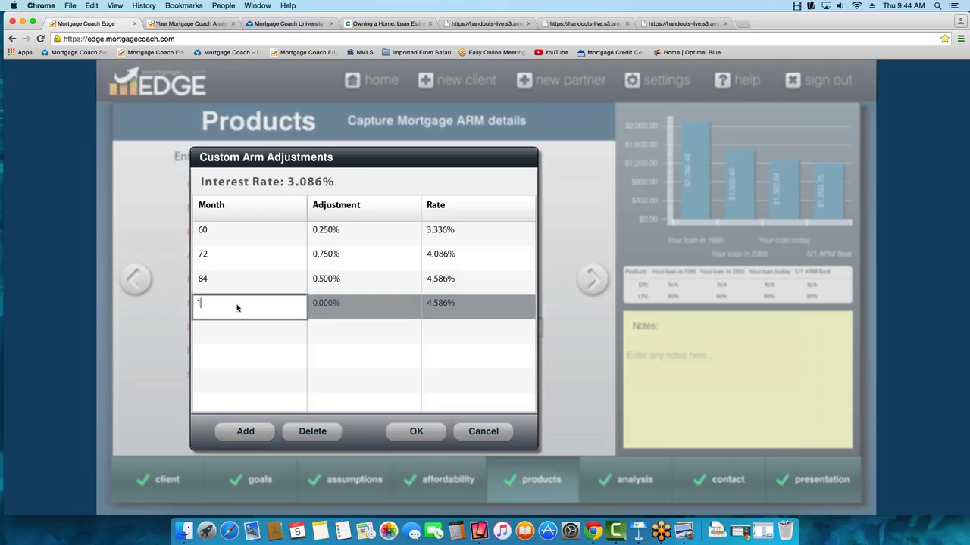
pyautogui.write('20')
pyautogui.press('Tab')
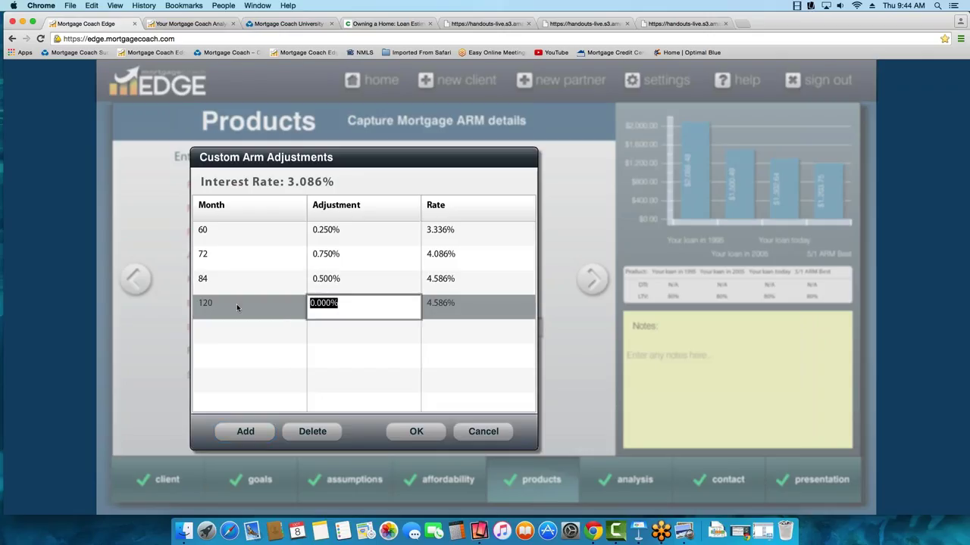
pyautogui.write('-.5')
pyautogui.press('Tab')
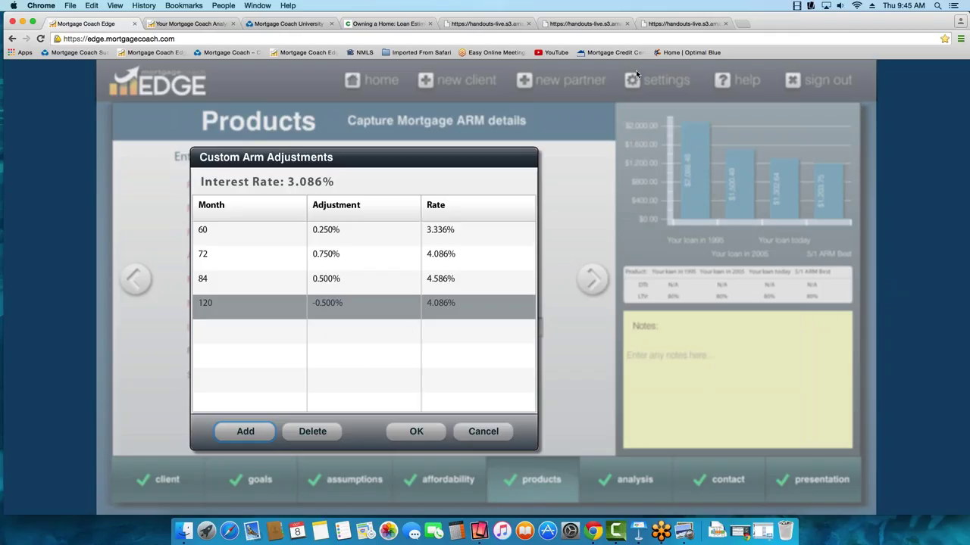
# Open mortgage-x.com in a new browser tab and view its LIBOR index history page
pyautogui.click(742, 24)
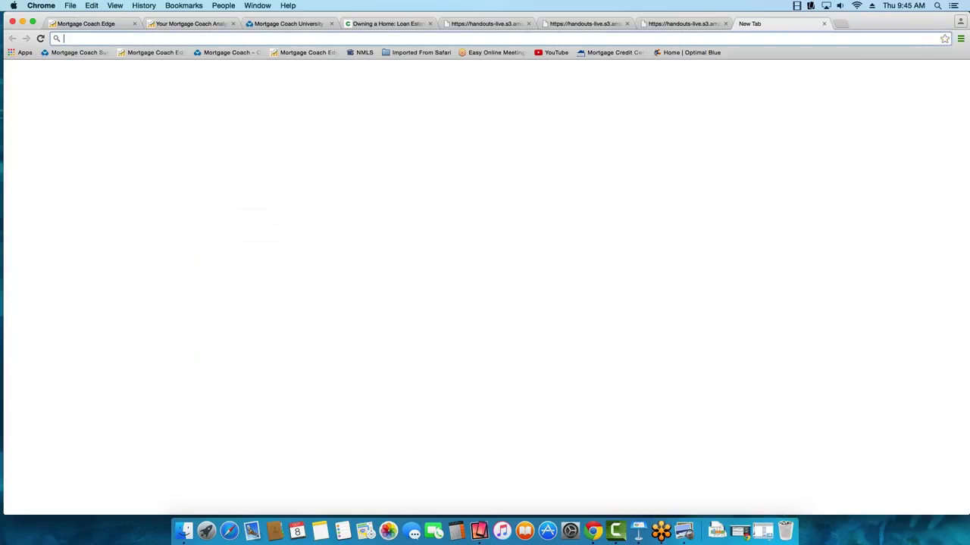
pyautogui.write('mortgage-')
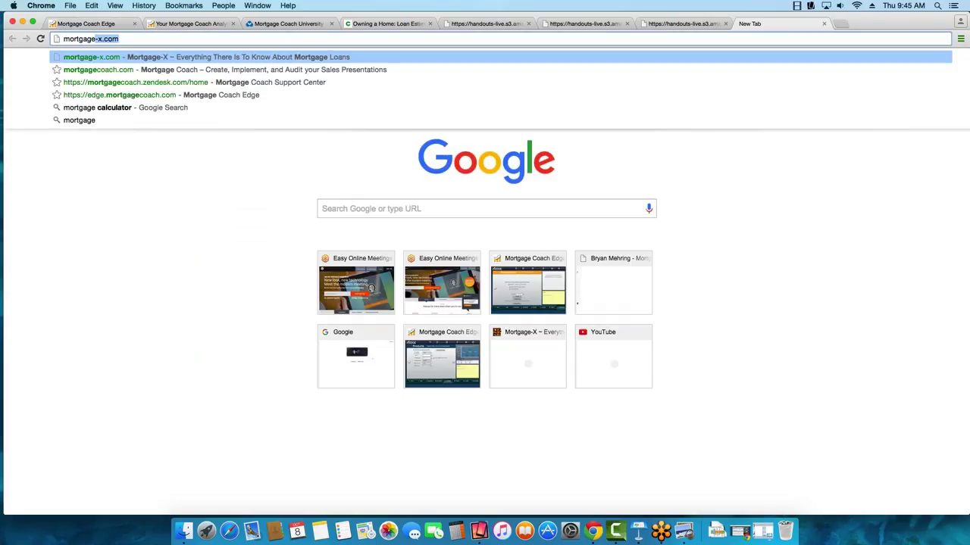
pyautogui.write('x')
pyautogui.press('Return')
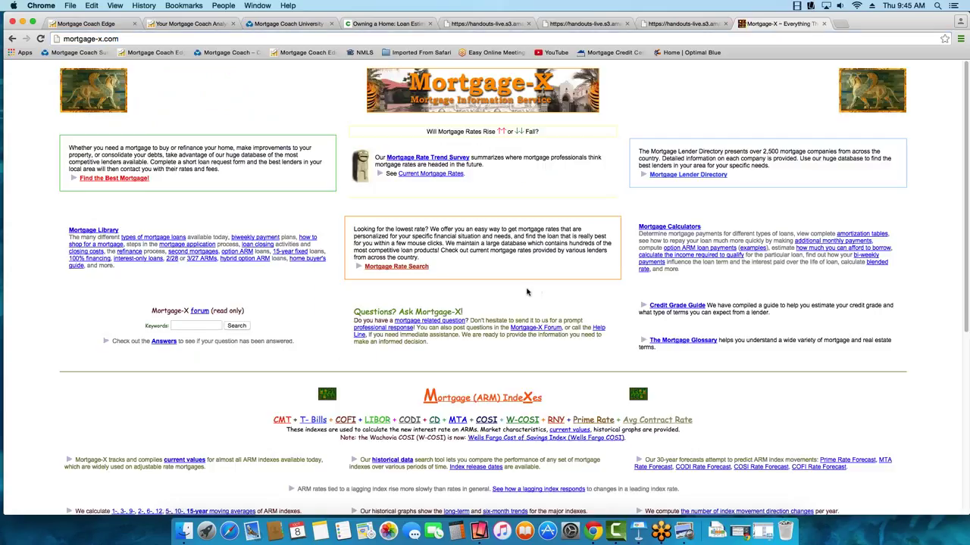
pyautogui.click(377, 423)
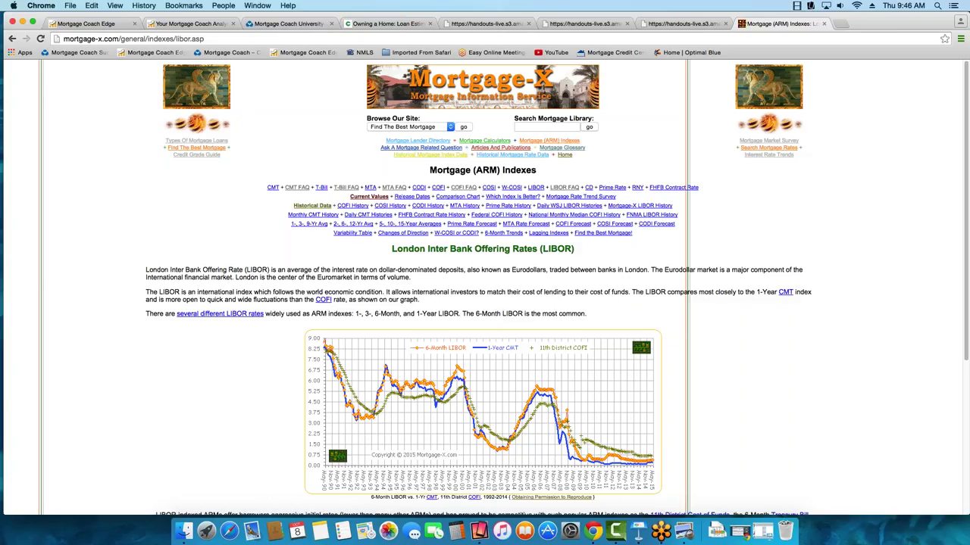
# Discard the custom ARM adjustments in Mortgage Coach Edge and review the 5/1 ARM's APR and five-year cost in the Total Cost Analysis report
pyautogui.click(107, 25)
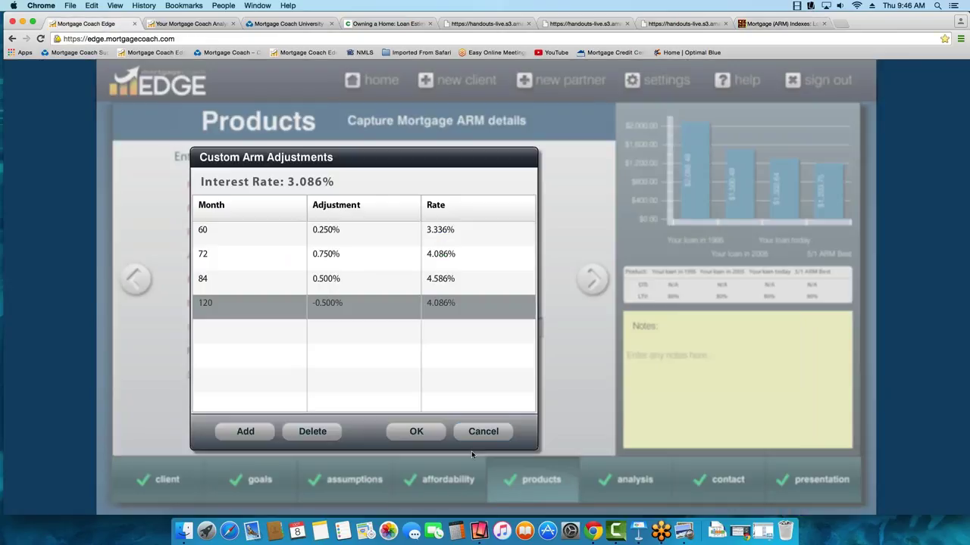
pyautogui.click(483, 432)
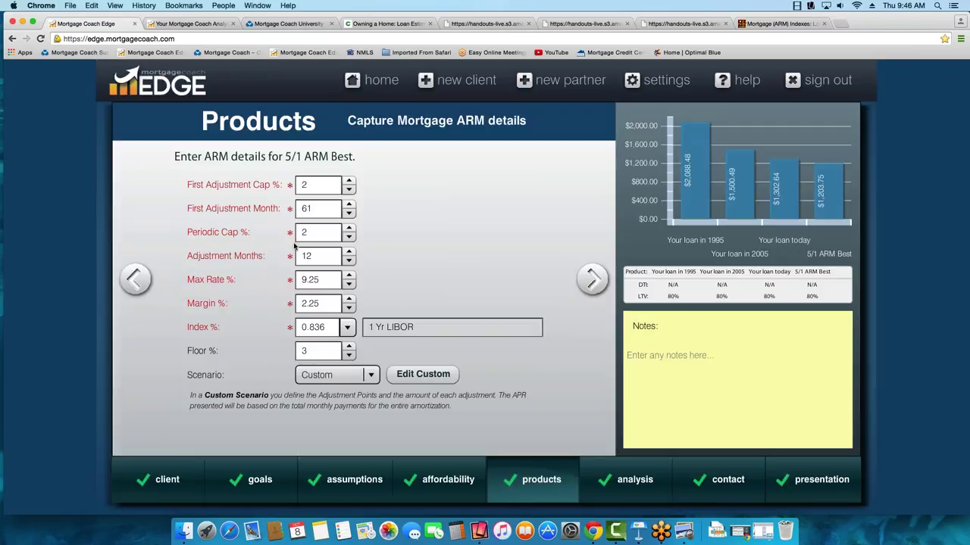
pyautogui.click(189, 25)
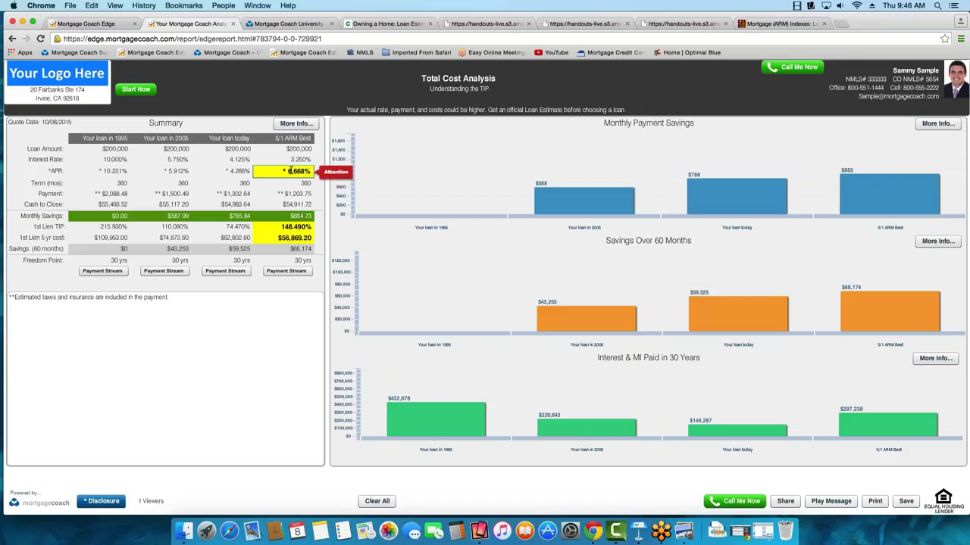
pyautogui.moveTo(301, 239)
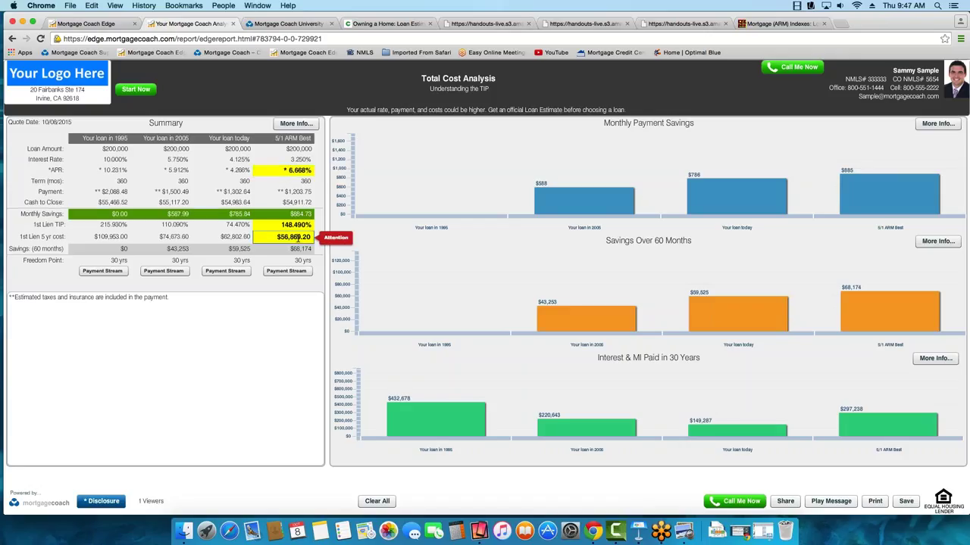
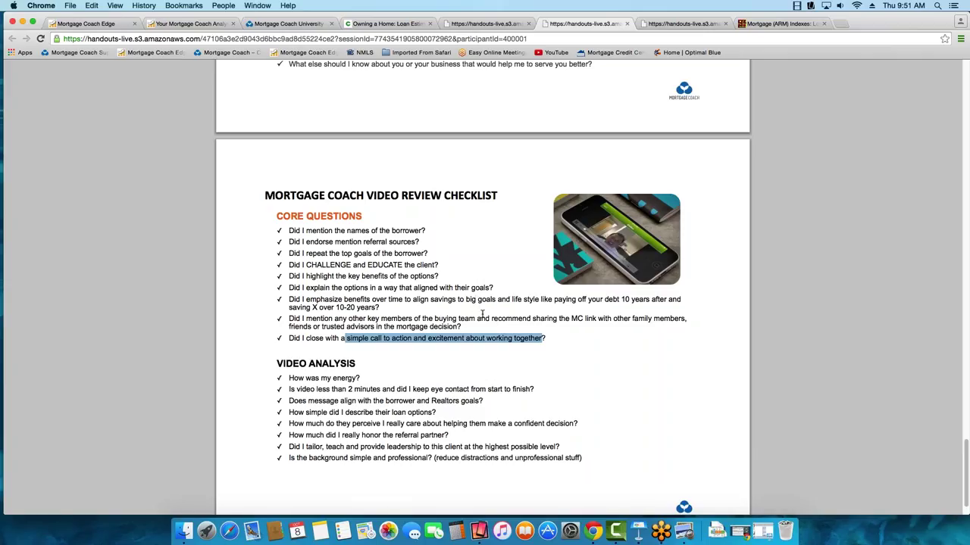
# Open the Mortgage Coach talking points handout and highlight the borrower talking point about the CFPB and 2007
pyautogui.click(493, 24)
pyautogui.scroll(10, 457, 135)
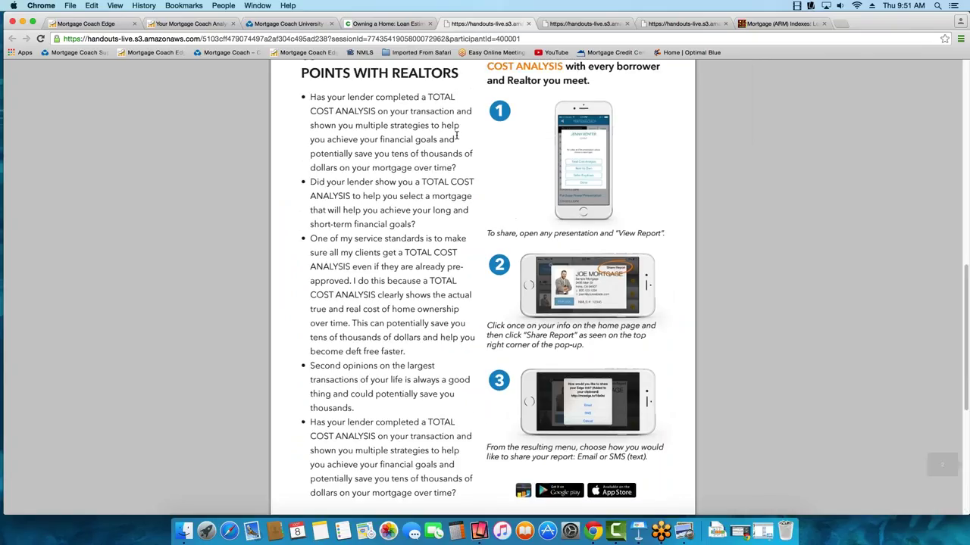
pyautogui.scroll(2, 550, 329)
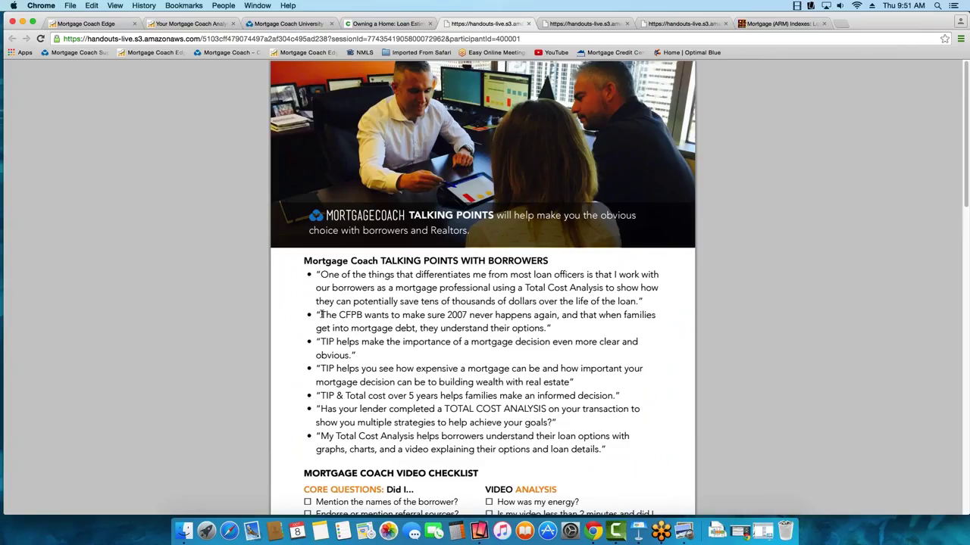
pyautogui.moveTo(321, 314); pyautogui.dragTo(568, 321)
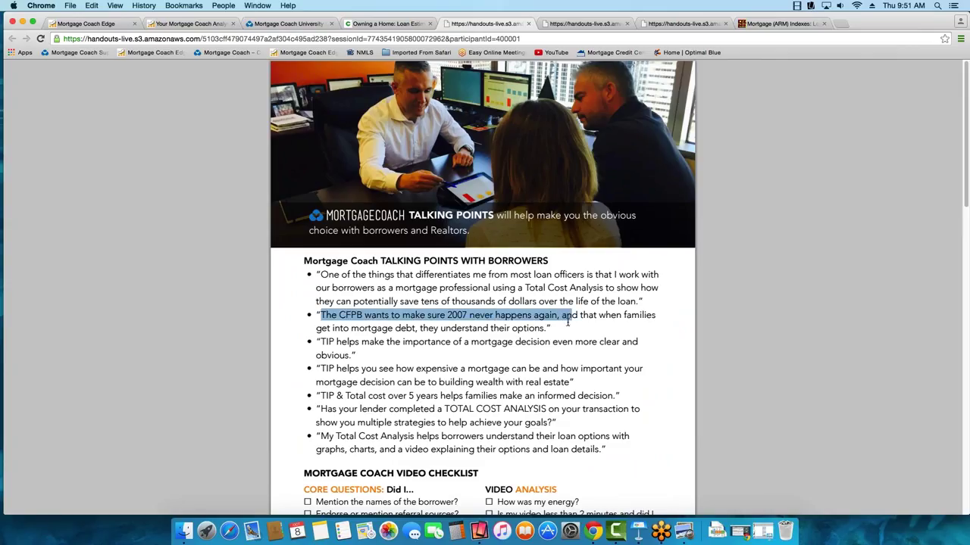
pyautogui.click(561, 335)
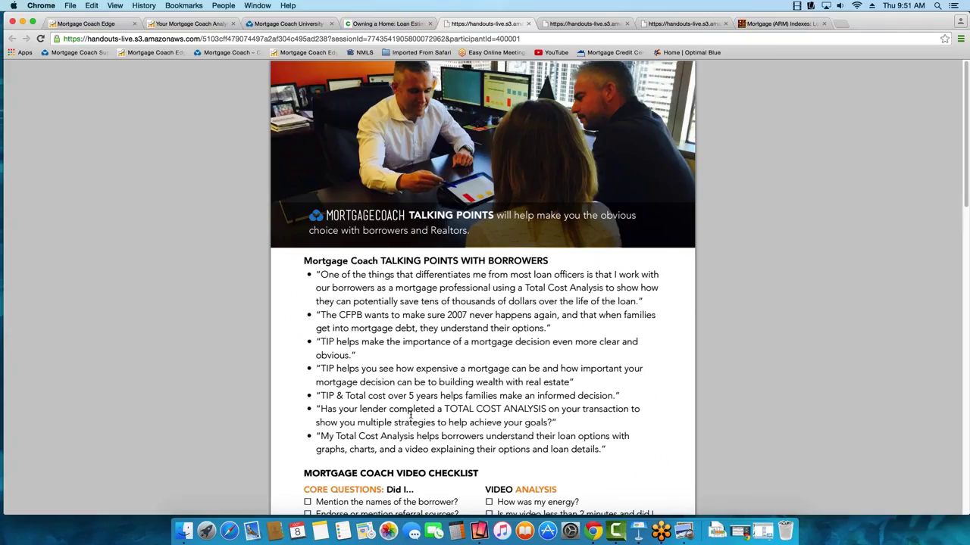
# Read through the handout's remaining borrower points, video checklist, Realtor talking points and report-sharing instructions
pyautogui.scroll(-1, 410, 410)
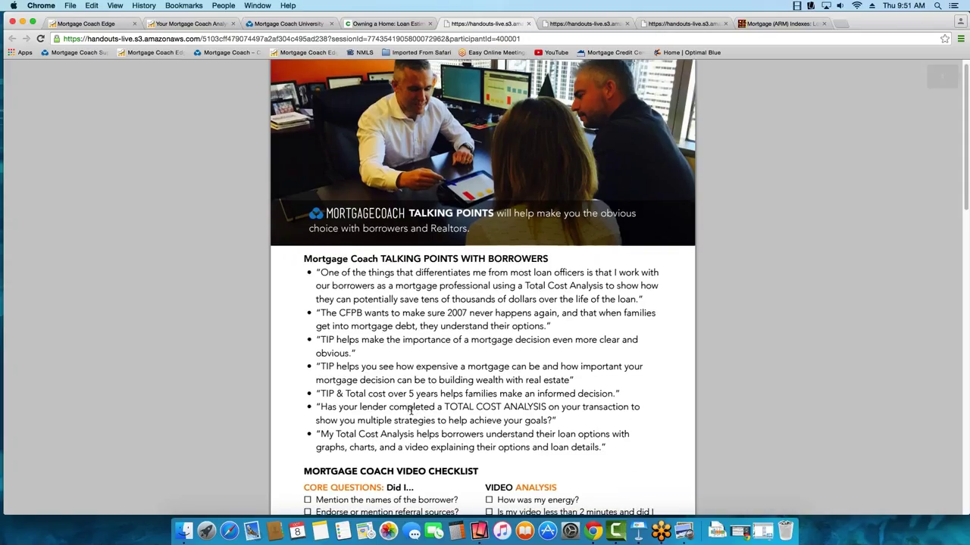
pyautogui.scroll(-3, 409, 411)
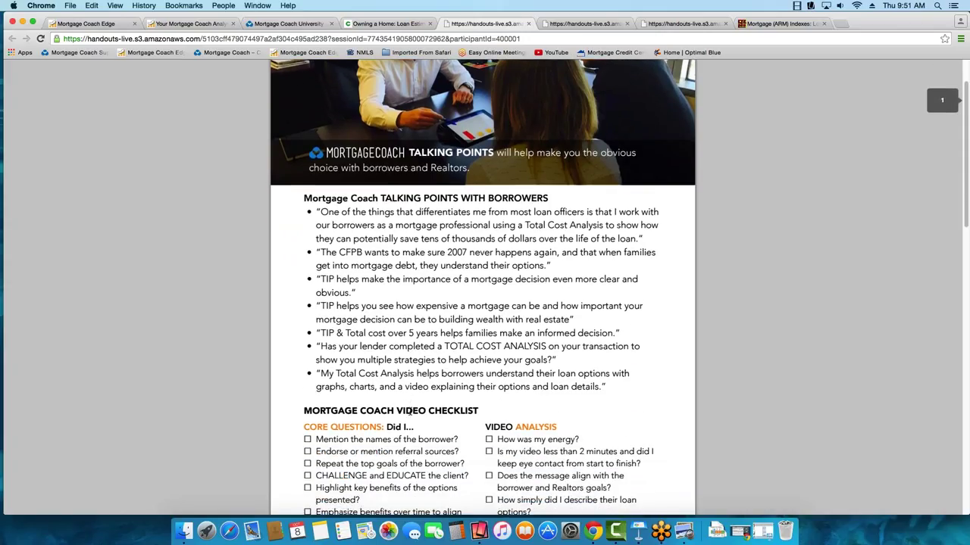
pyautogui.scroll(-3, 409, 413)
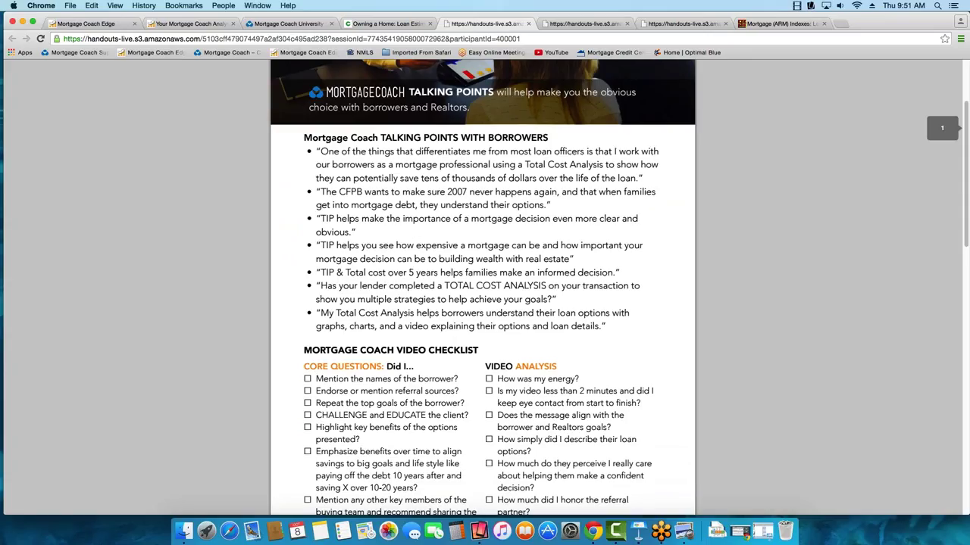
pyautogui.scroll(-5, 446, 399)
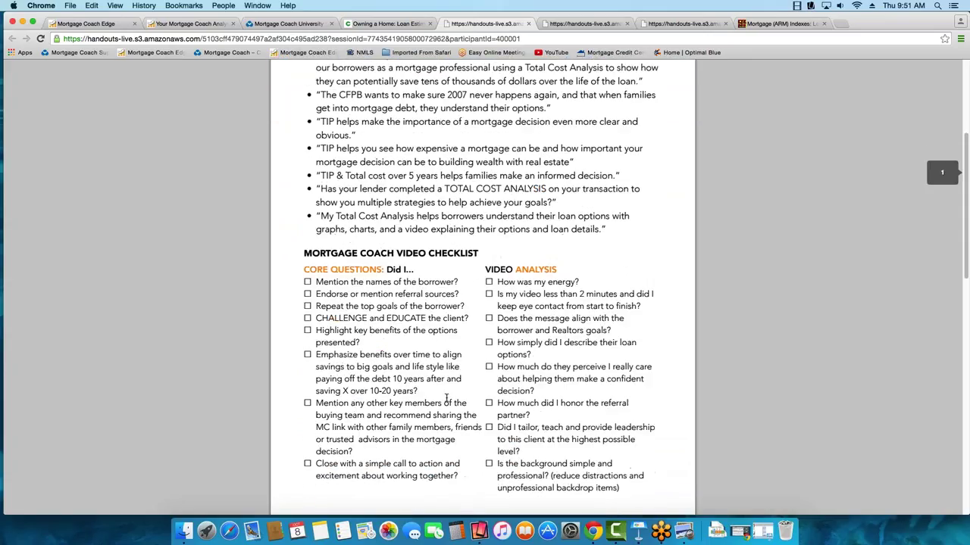
pyautogui.scroll(-8, 447, 393)
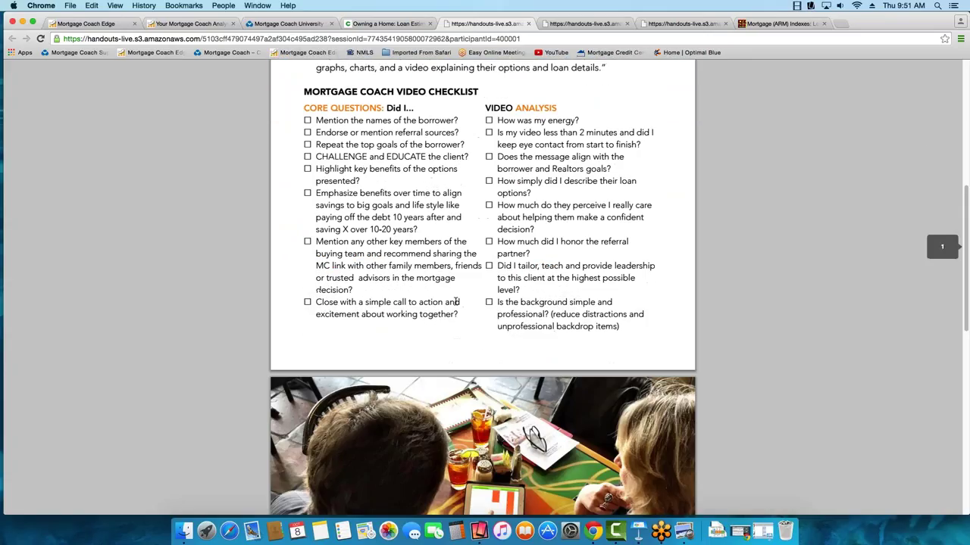
pyautogui.scroll(-14, 455, 301)
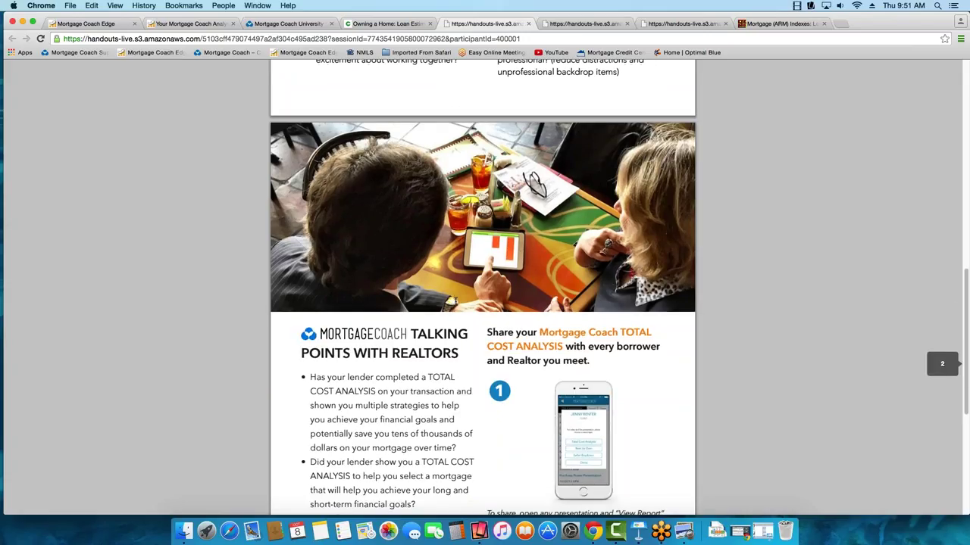
pyautogui.scroll(-6, 428, 288)
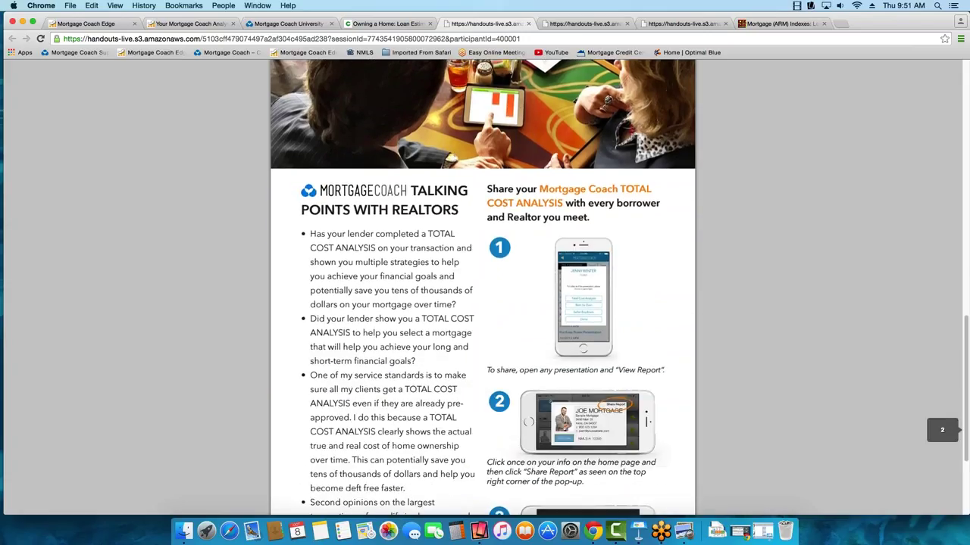
pyautogui.scroll(-1, 428, 287)
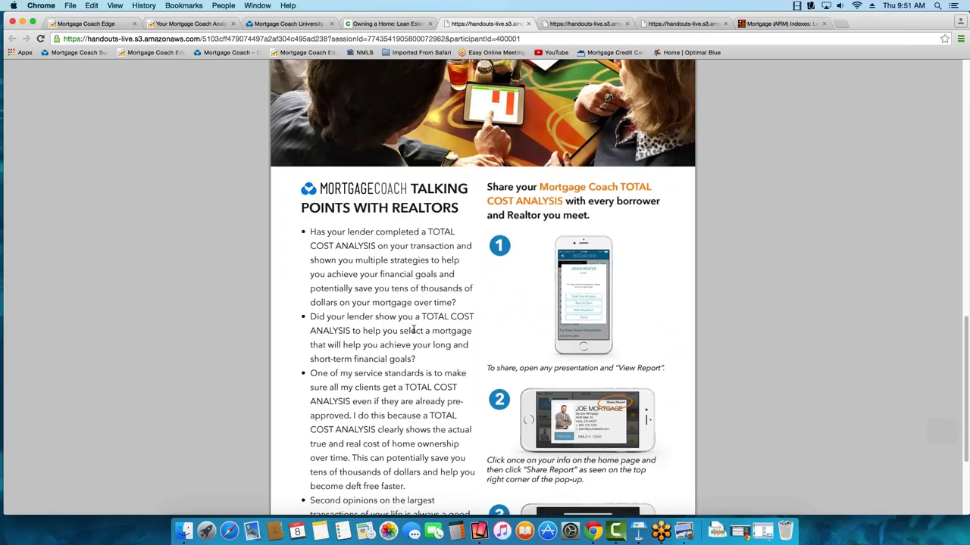
pyautogui.scroll(-1, 413, 330)
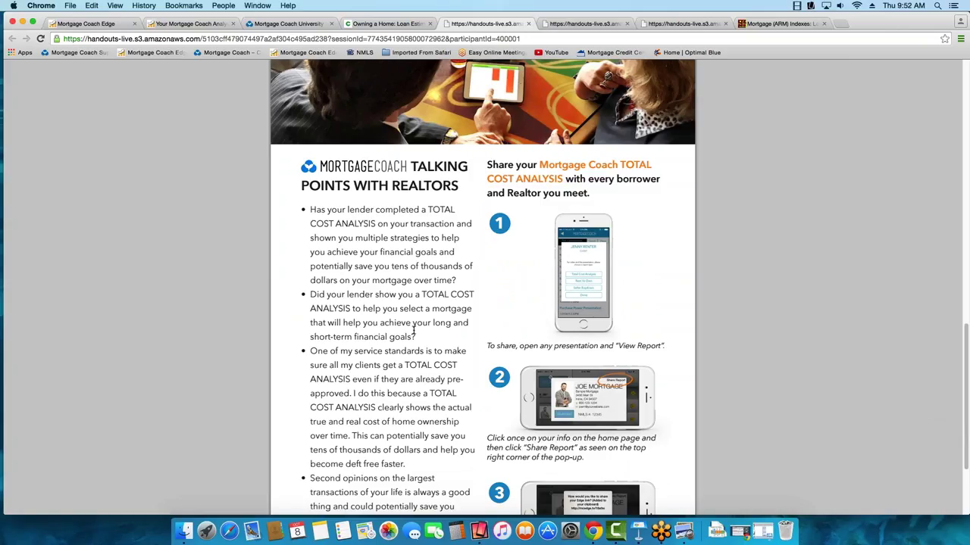
pyautogui.scroll(-5, 413, 330)
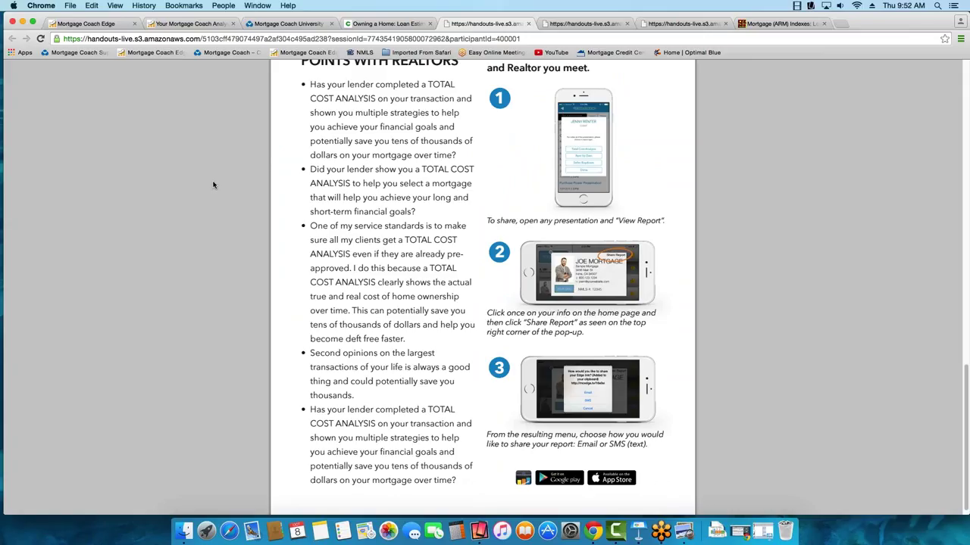
# Return to Mortgage Coach Edge and exclude Your loan in 1995 and Your loan in 2005 from the Total Cost presentation
pyautogui.click(85, 24)
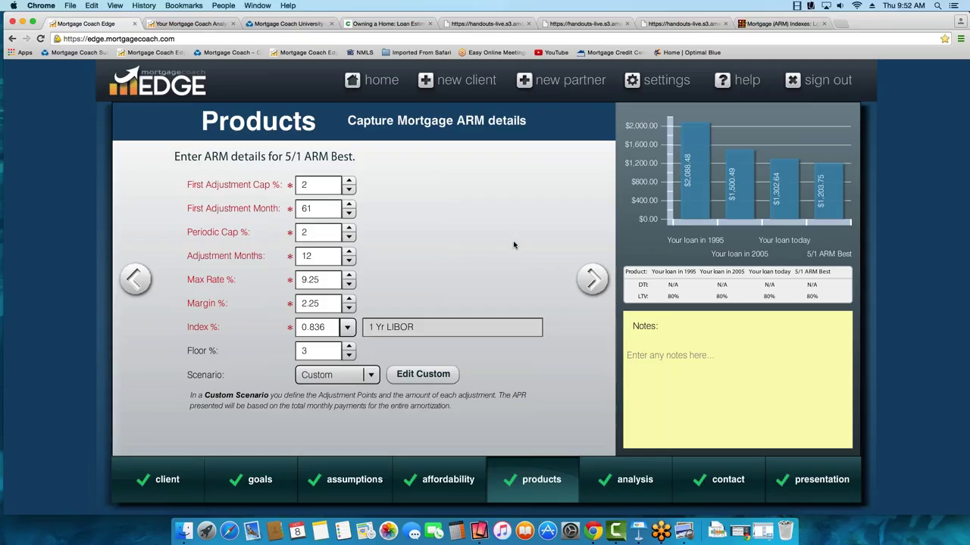
pyautogui.moveTo(524, 483)
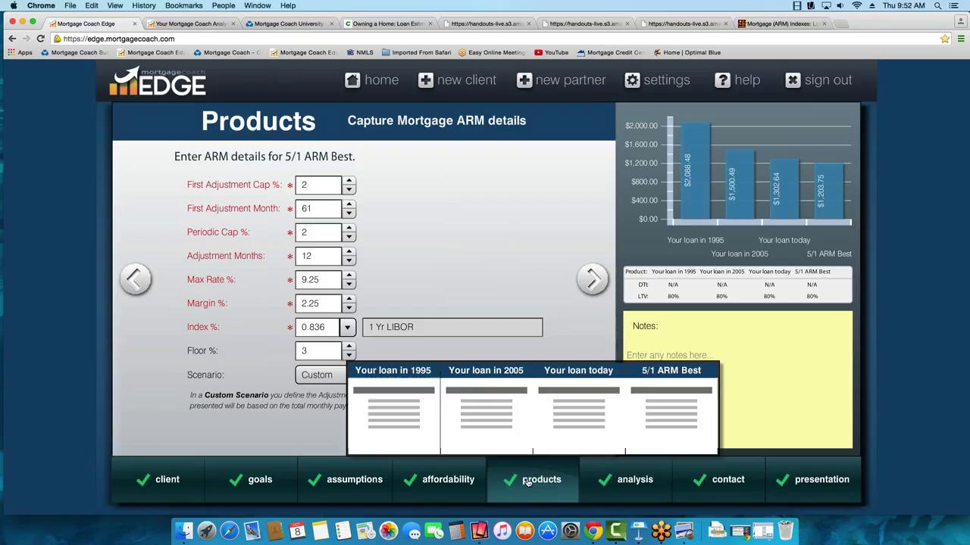
pyautogui.click(574, 422)
pyautogui.moveTo(818, 489)
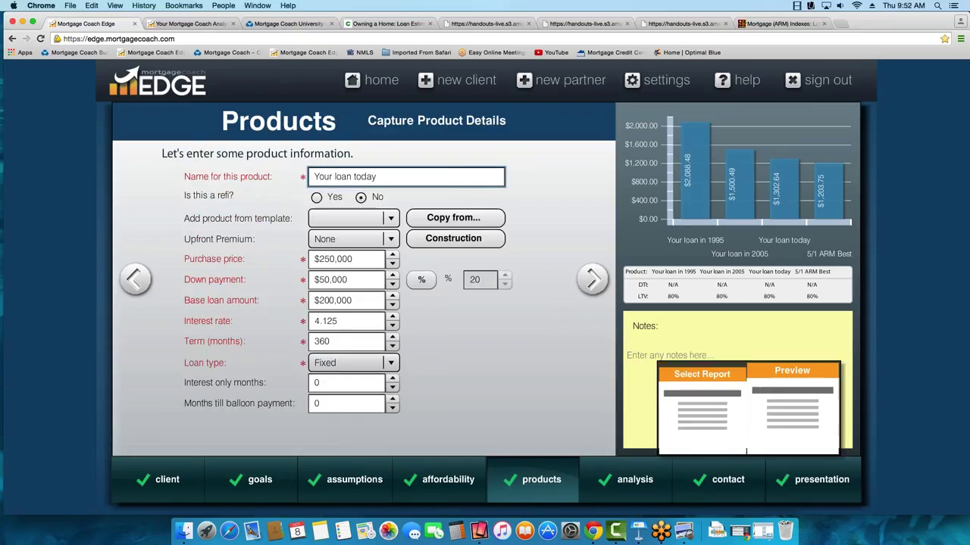
pyautogui.click(712, 425)
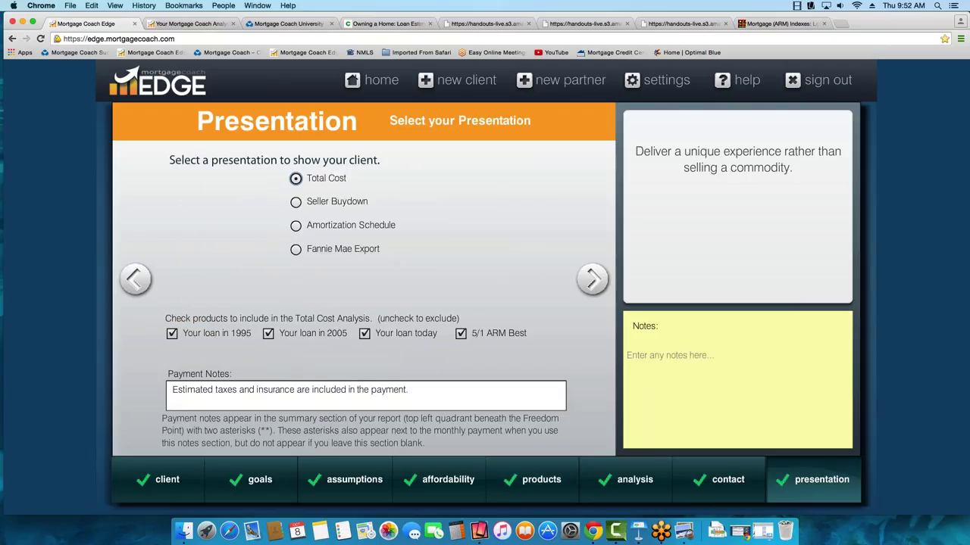
pyautogui.click(268, 333)
pyautogui.click(172, 334)
# Leave the presentation selection and open the product details of Your loan today
pyautogui.click(135, 279)
pyautogui.moveTo(530, 480)
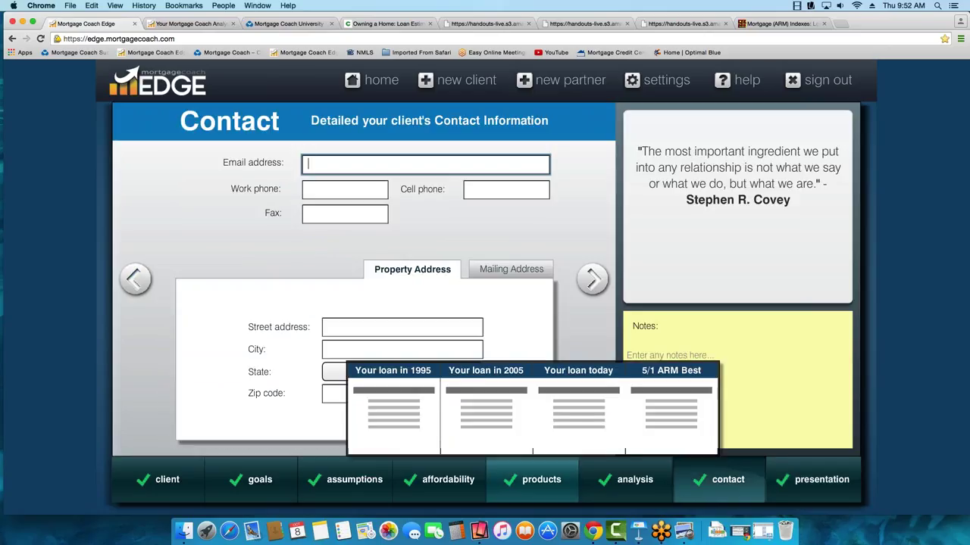
pyautogui.click(572, 402)
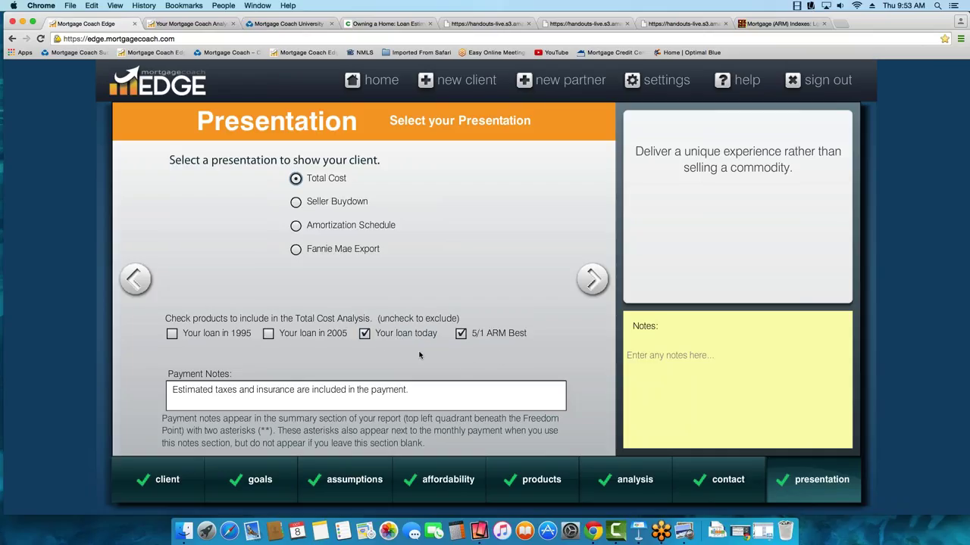
# Rename the product Your loan today as 5/1 ARM Worst
pyautogui.moveTo(365, 334)
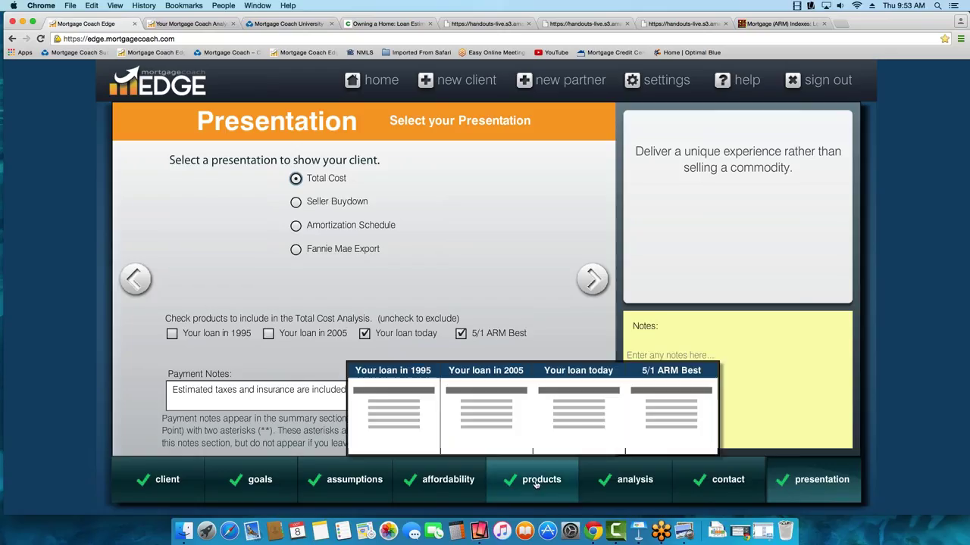
pyautogui.click(576, 409)
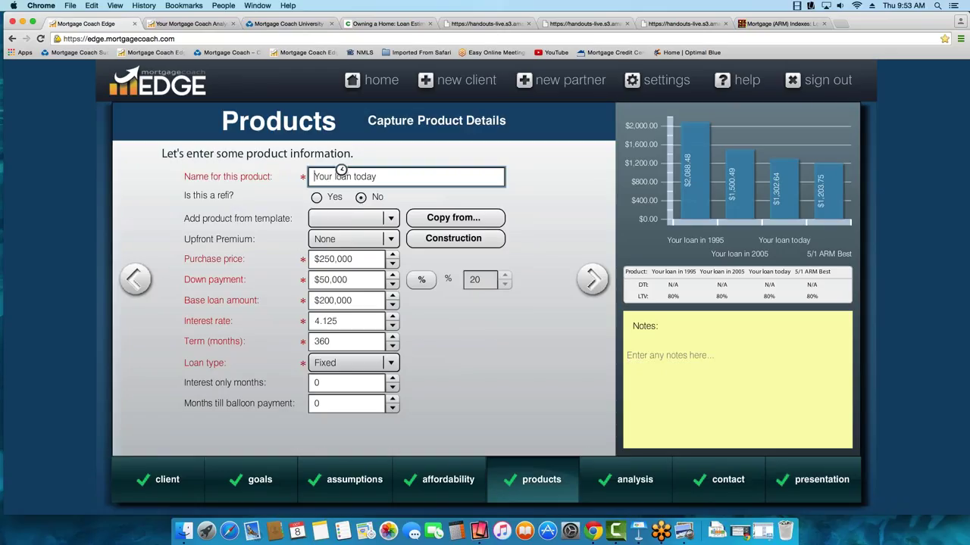
pyautogui.press('super+a')
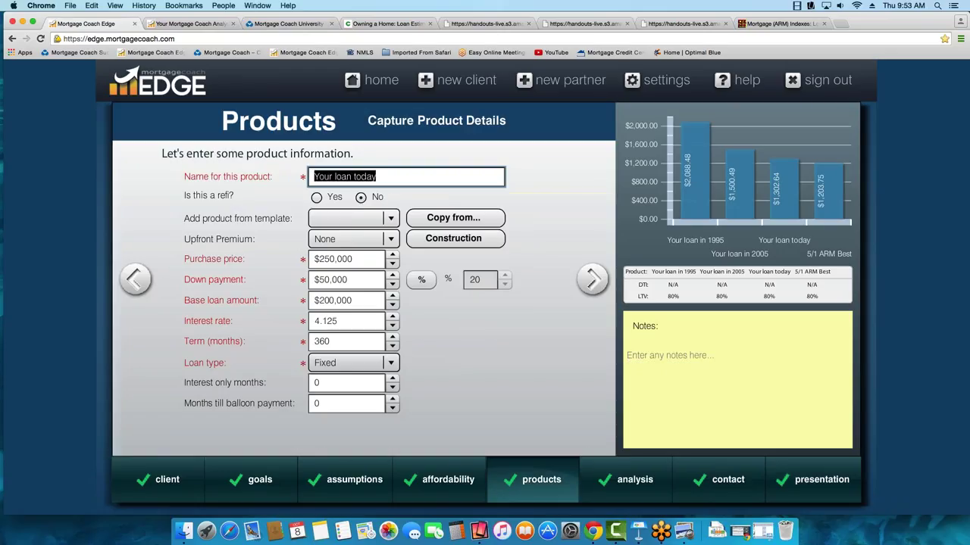
pyautogui.write('5/1 Wi')
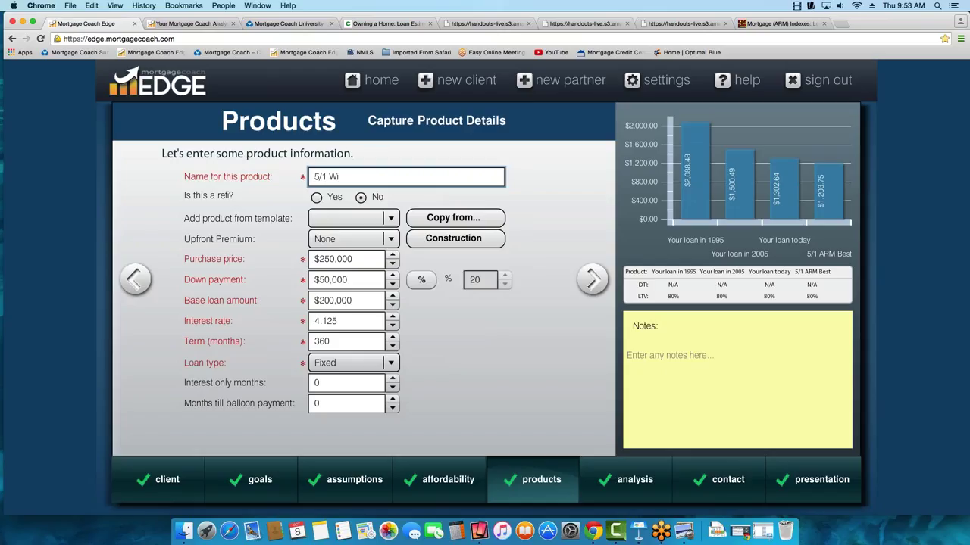
pyautogui.write('orst')
pyautogui.write('ARM')
pyautogui.moveTo(318, 175)
pyautogui.click(593, 280)
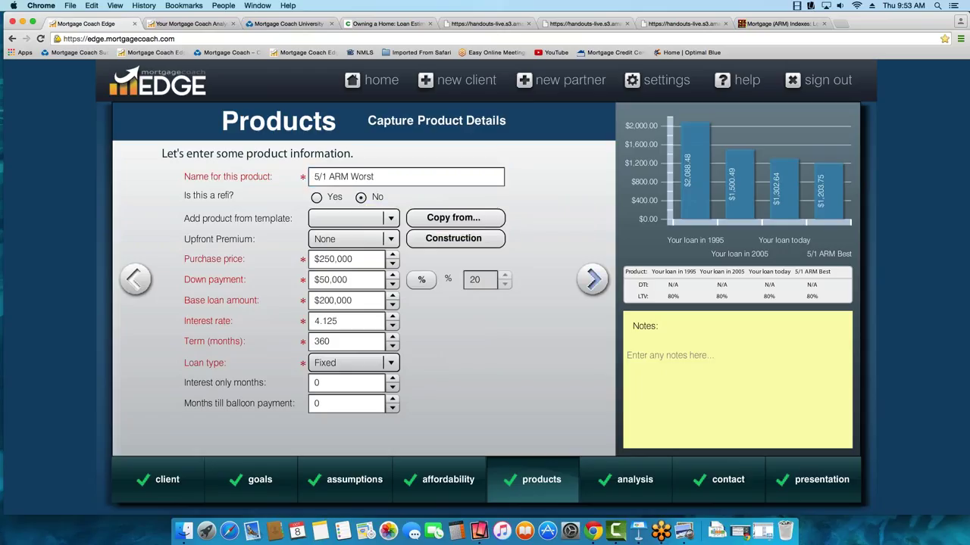
pyautogui.click(139, 280)
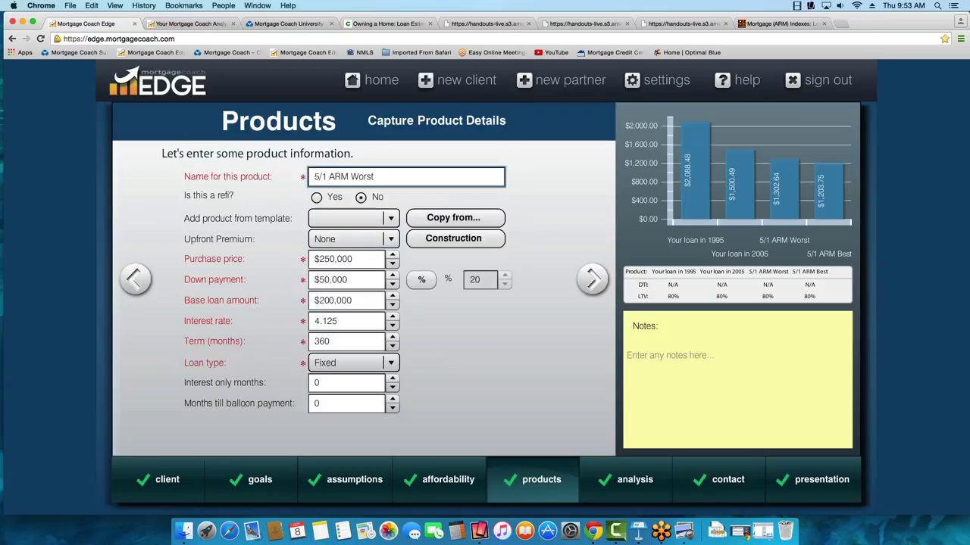
# Copy the details of 5/1 ARM Best into 5/1 ARM Worst and set its ARM scenario to Worst
pyautogui.click(437, 219)
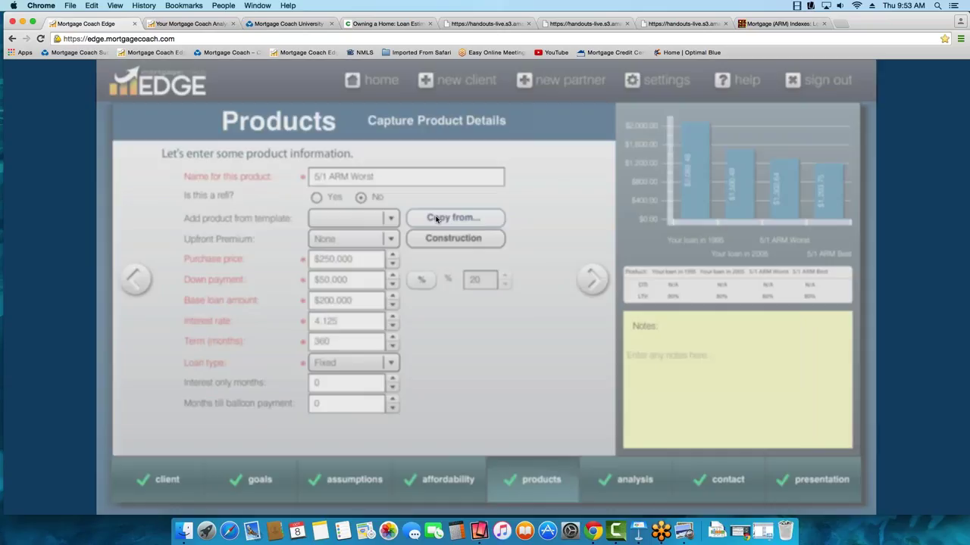
pyautogui.click(401, 300)
pyautogui.click(372, 372)
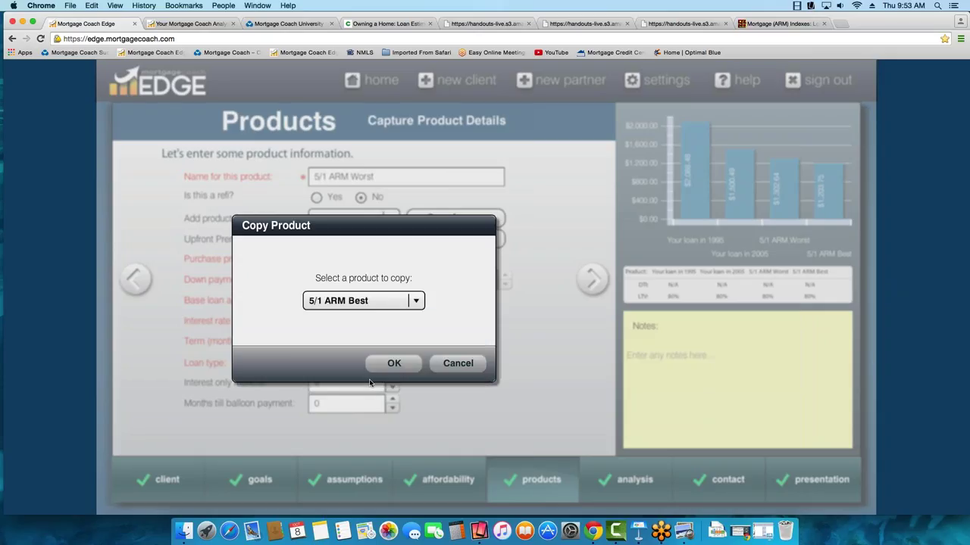
pyautogui.click(394, 365)
pyautogui.click(593, 279)
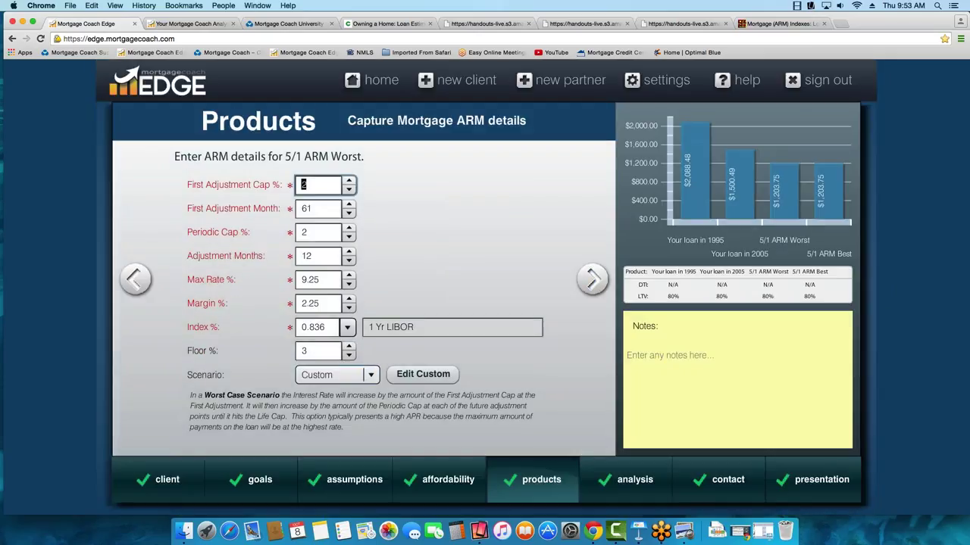
pyautogui.click(337, 375)
pyautogui.click(336, 396)
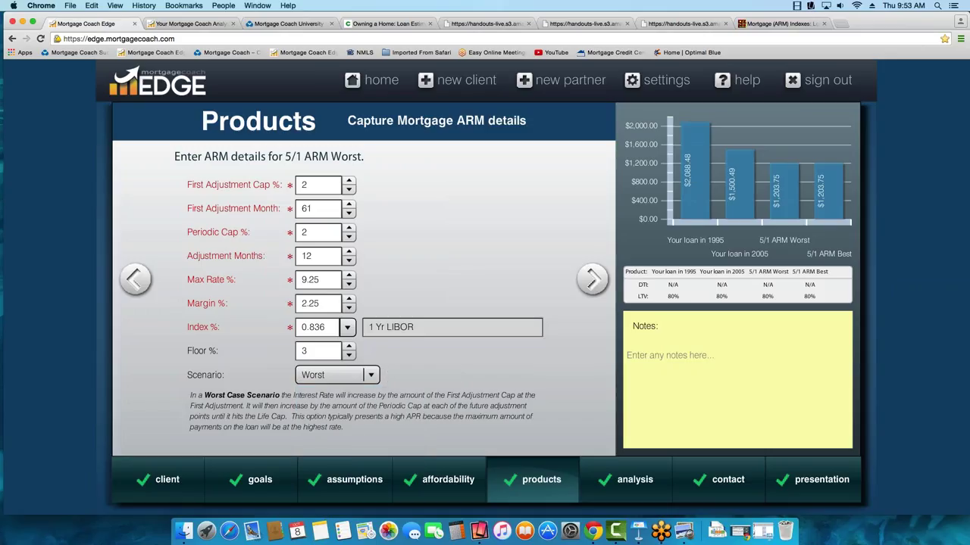
# Set the ARM scenario of 5/1 ARM Best to Best and continue to its closing costs
pyautogui.moveTo(542, 464)
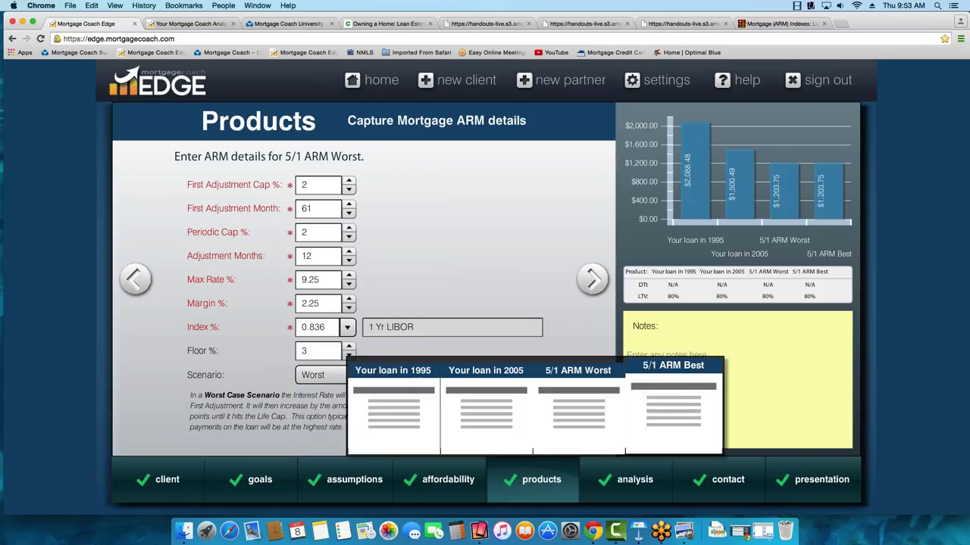
pyautogui.click(653, 404)
pyautogui.click(587, 281)
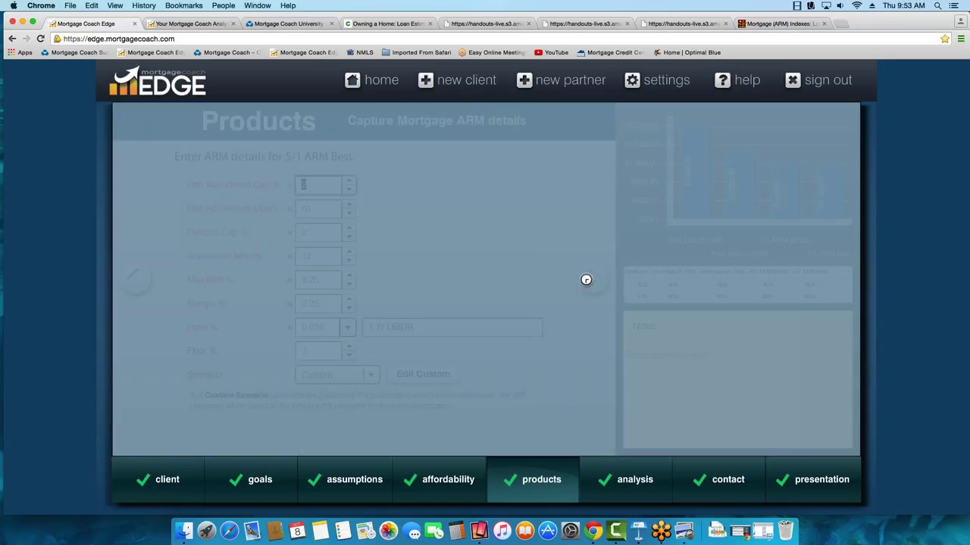
pyautogui.click(370, 375)
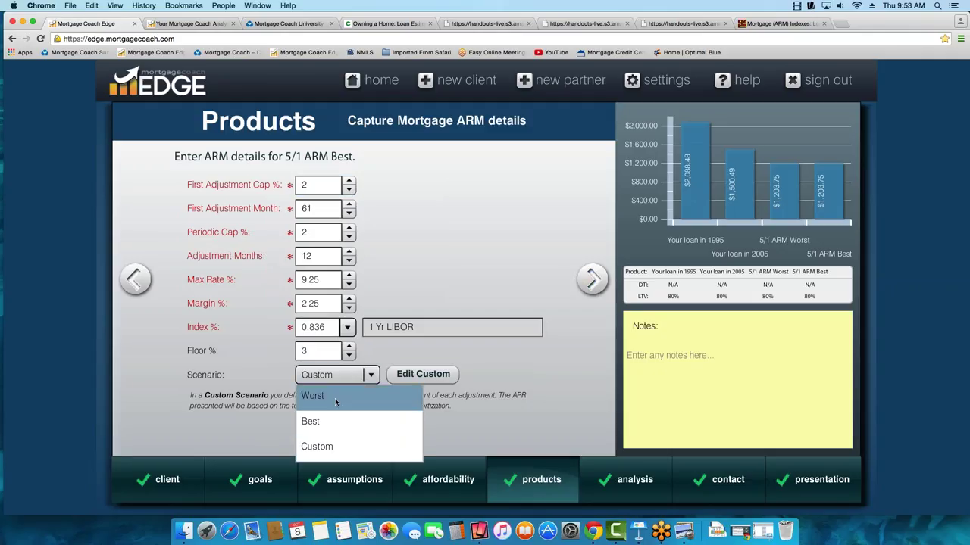
pyautogui.click(336, 396)
pyautogui.click(356, 375)
pyautogui.click(318, 421)
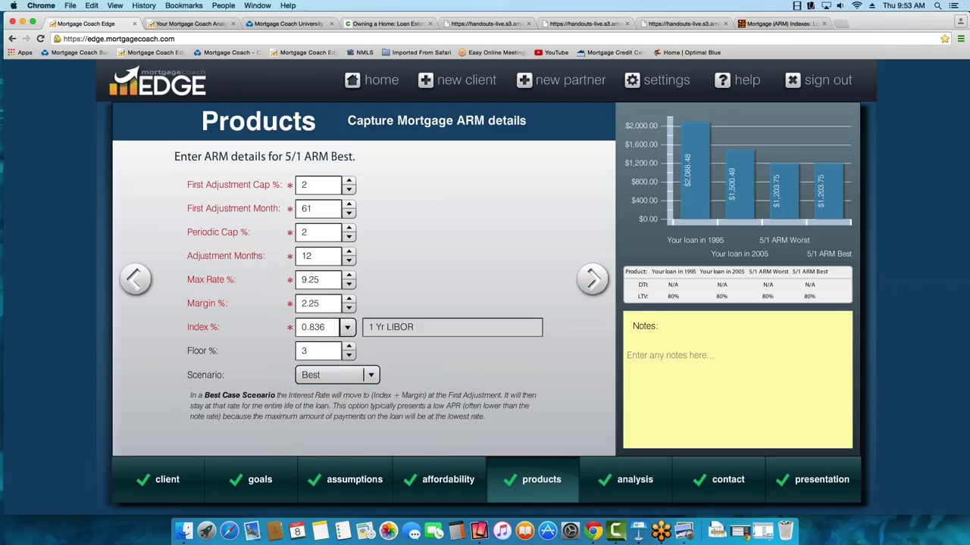
pyautogui.click(593, 280)
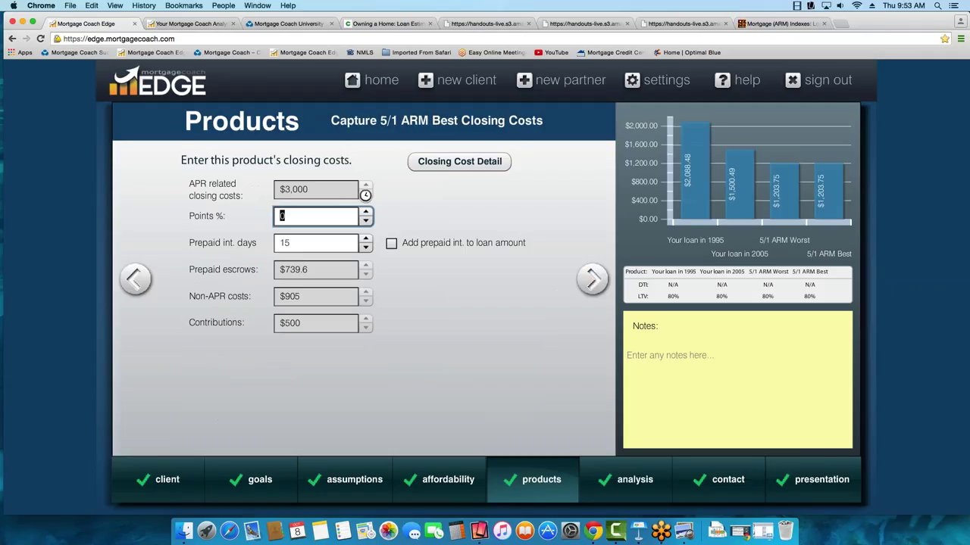
# Switch to the Total Cost Analysis report and compare the interest and MI paid in 30 years for both ARM scenarios
pyautogui.click(188, 24)
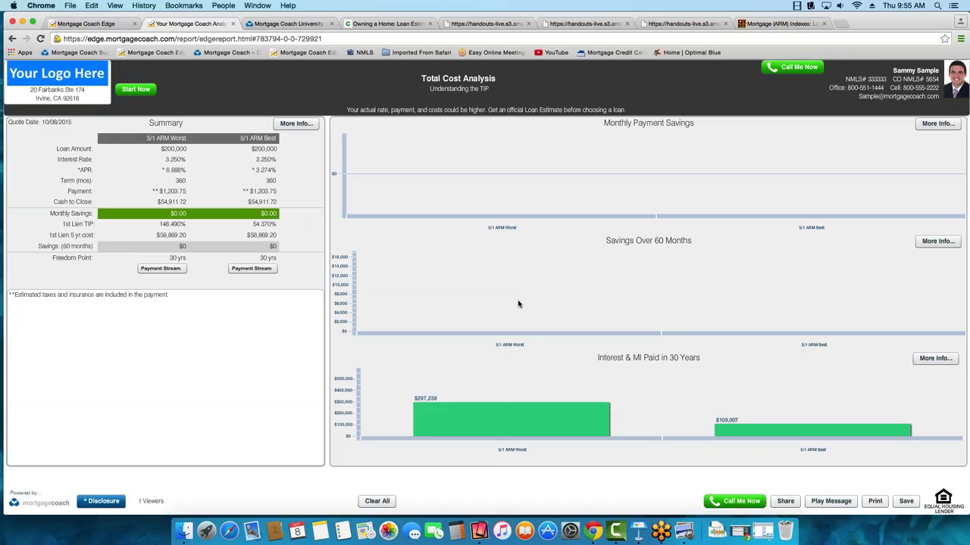
pyautogui.moveTo(512, 412)
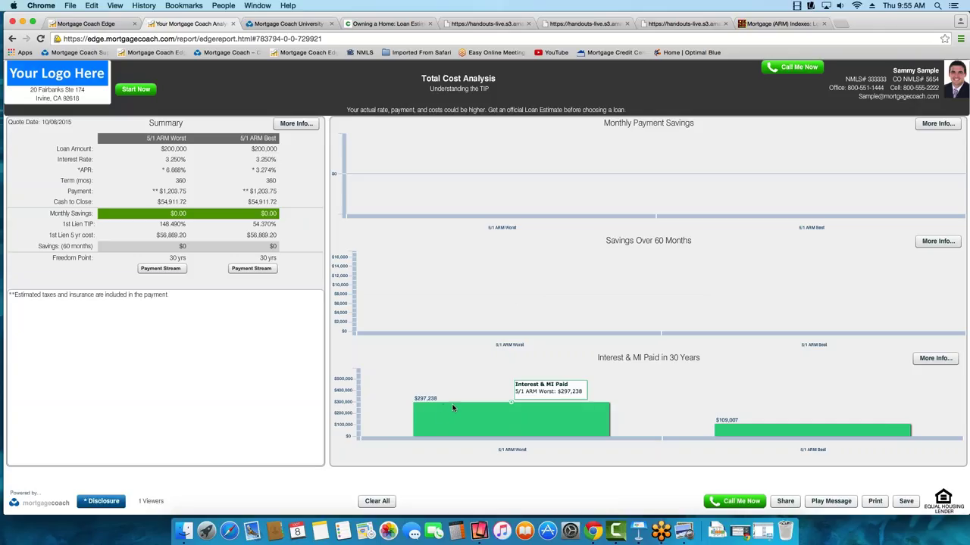
pyautogui.moveTo(729, 429)
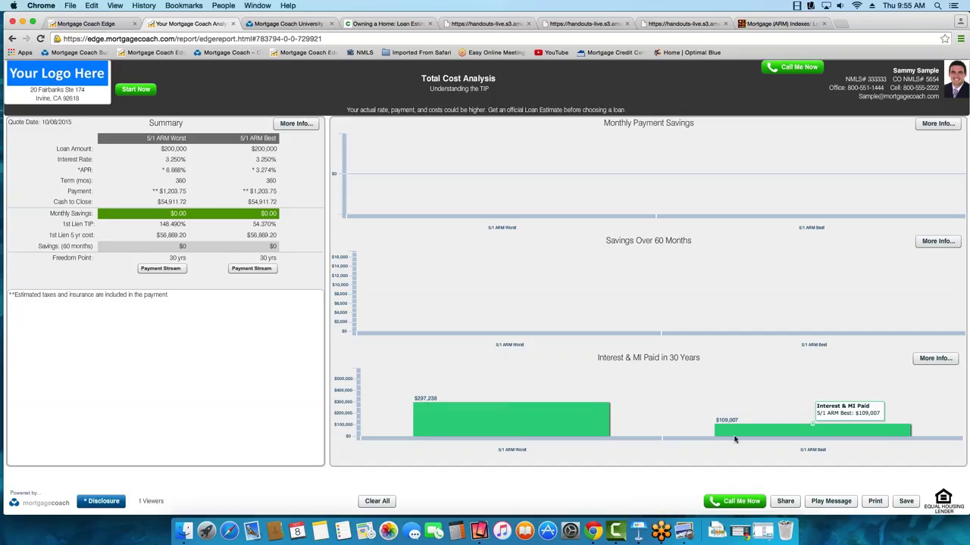
pyautogui.moveTo(551, 413)
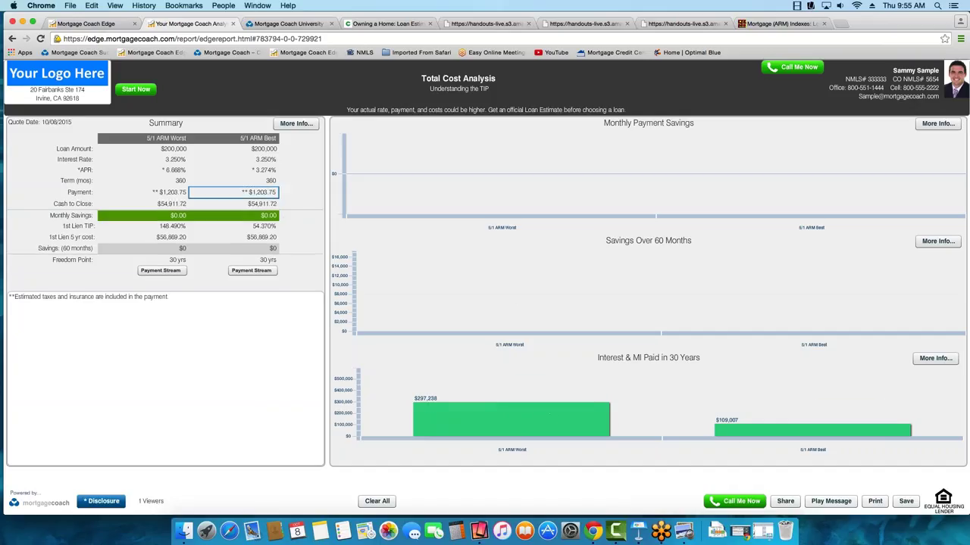
# Highlight the APR row for both ARM scenarios in the report summary and point out the 5/1 ARM Best payment
pyautogui.click(178, 171)
pyautogui.click(262, 171)
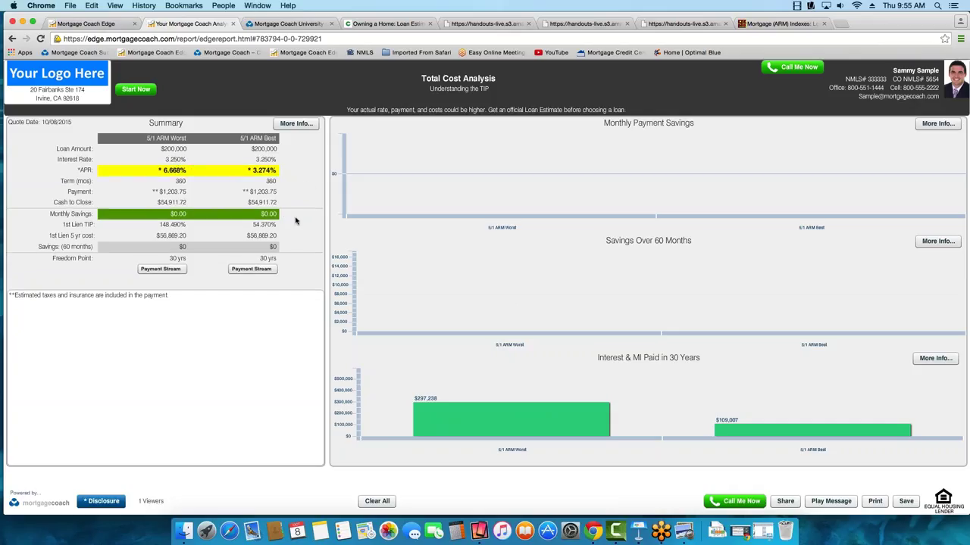
pyautogui.click(259, 192)
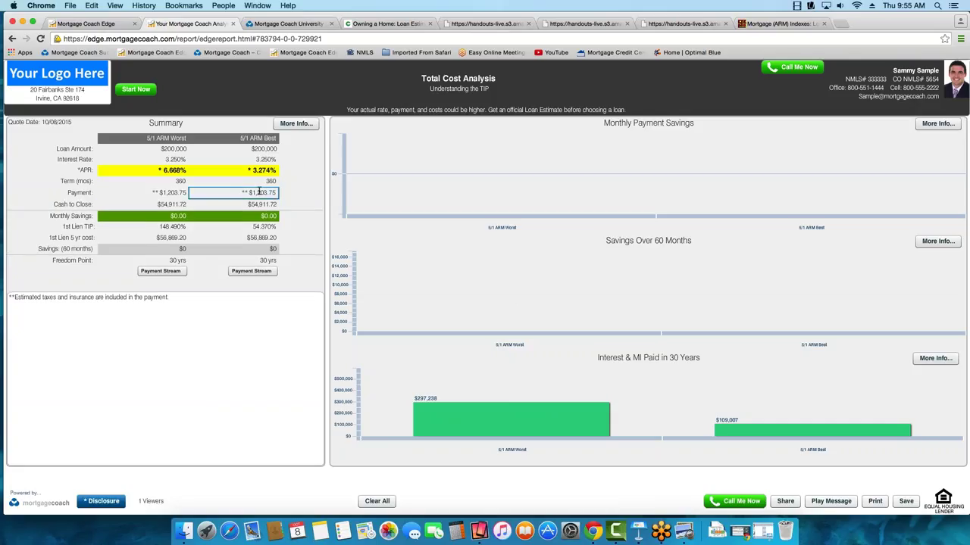
# Review the payment streams of 5/1 ARM Best and 5/1 ARM Worst, and highlight the 1st Lien TIP row
pyautogui.click(247, 270)
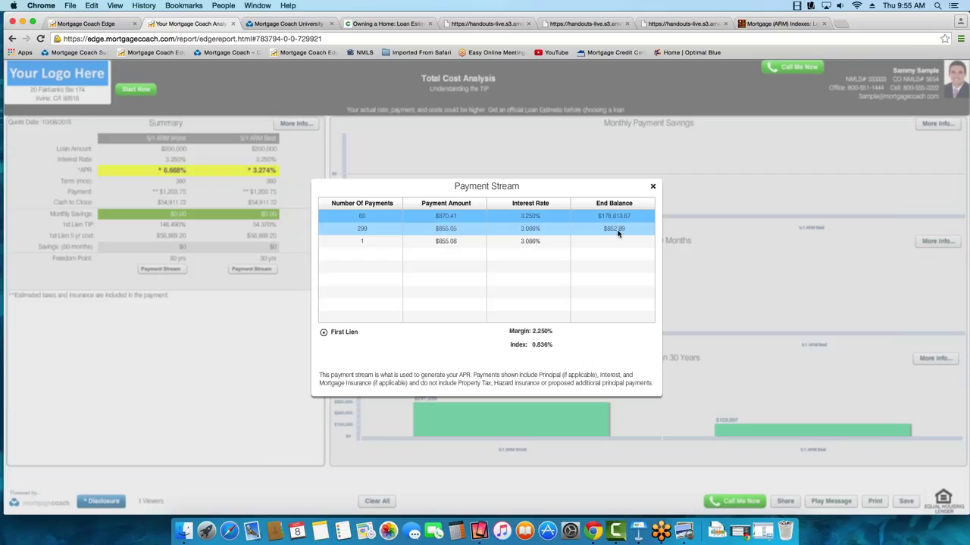
pyautogui.press('Escape')
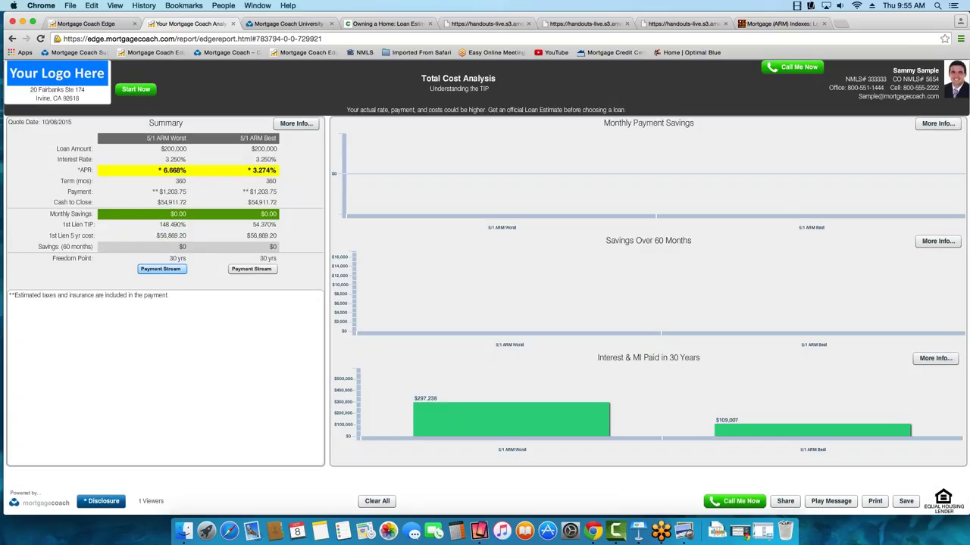
pyautogui.click(160, 269)
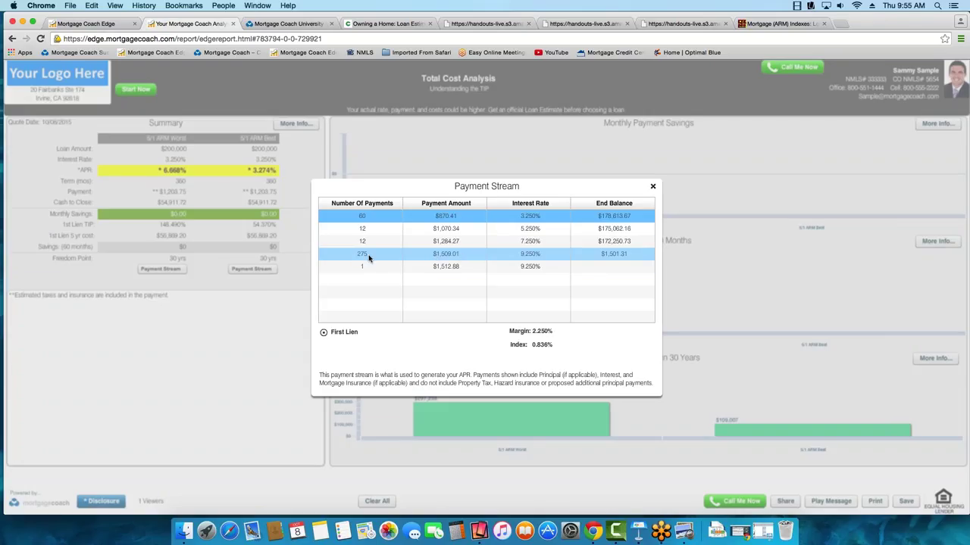
pyautogui.click(652, 187)
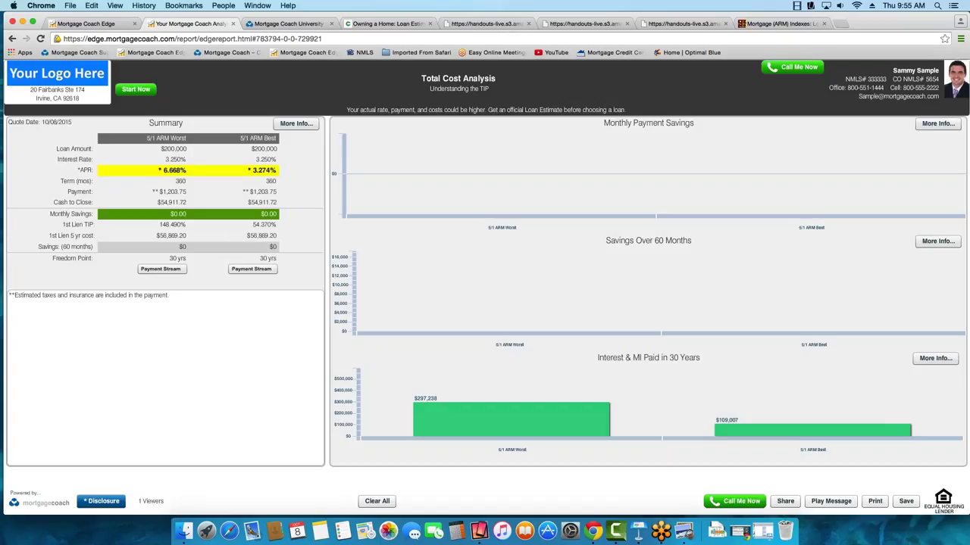
pyautogui.click(261, 224)
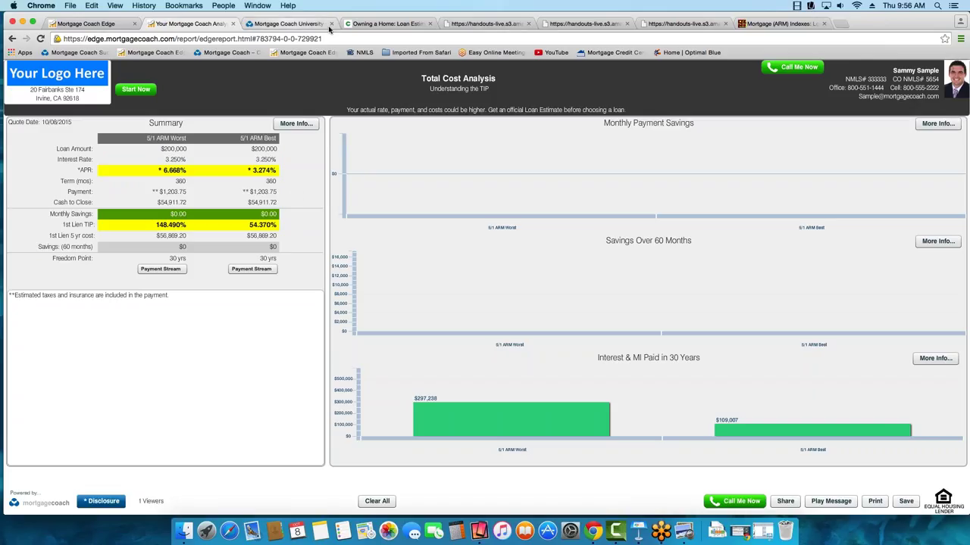
# Return to Mortgage Coach Edge and rename the product Your loan in 2005 as My Adjustment Strat
pyautogui.click(90, 25)
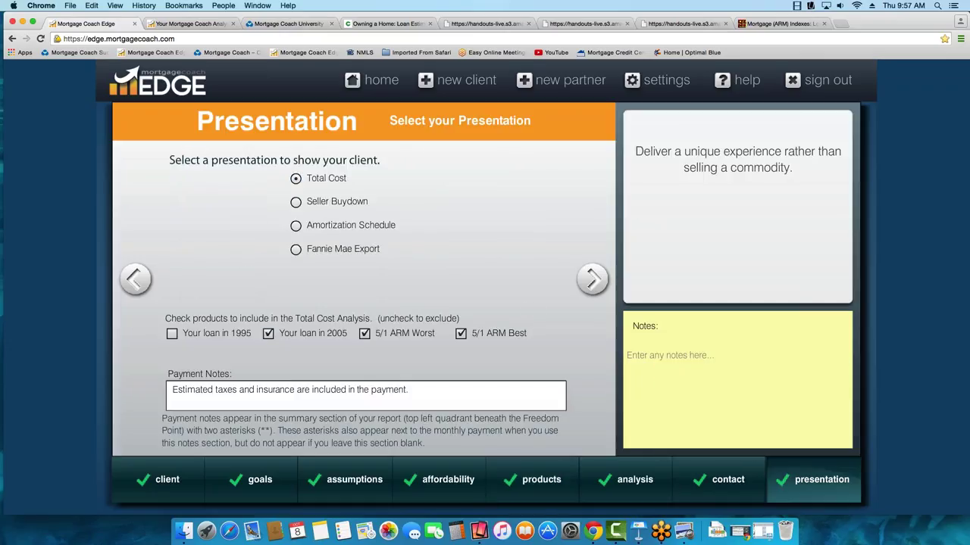
pyautogui.moveTo(492, 504)
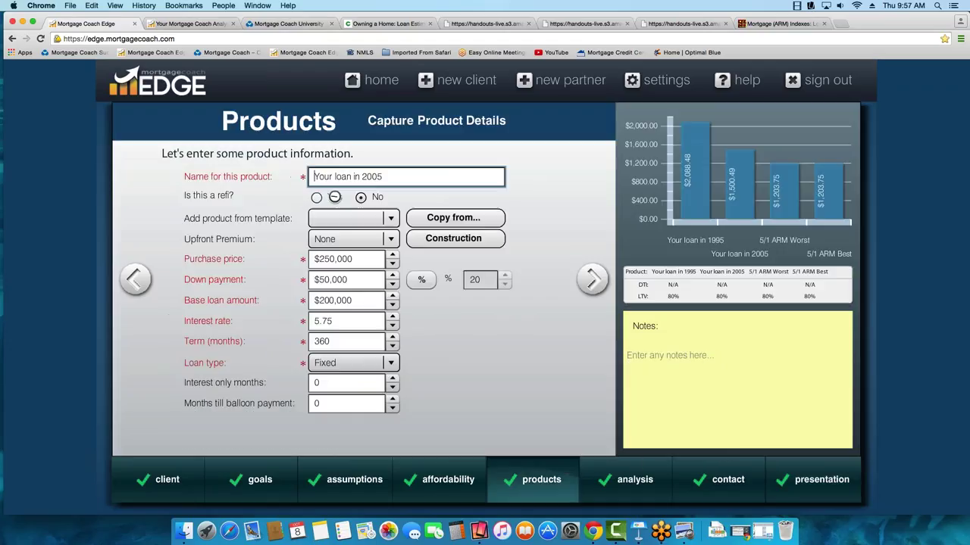
pyautogui.write('M')
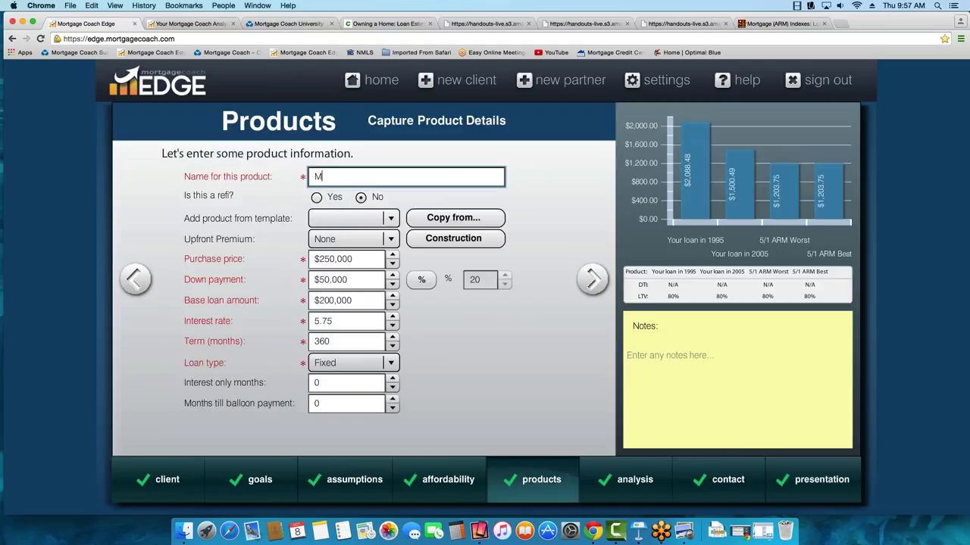
pyautogui.write('y Adjustment Pred')
pyautogui.doubleClick(385, 176)
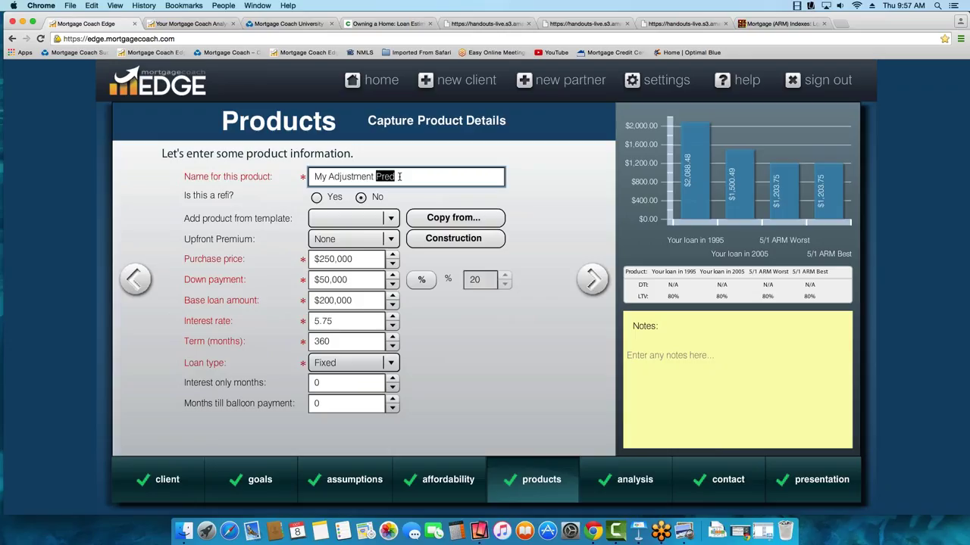
pyautogui.press('BackSpace')
pyautogui.write('Strate')
pyautogui.press('BackSpace')
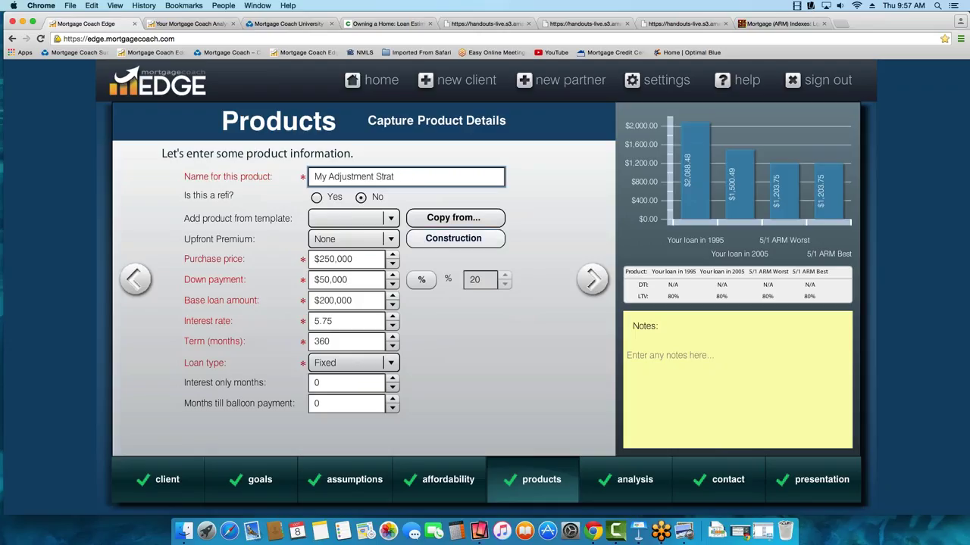
# Copy the details of 5/1 ARM Worst into My Adjustment Strat
pyautogui.click(441, 222)
pyautogui.click(409, 301)
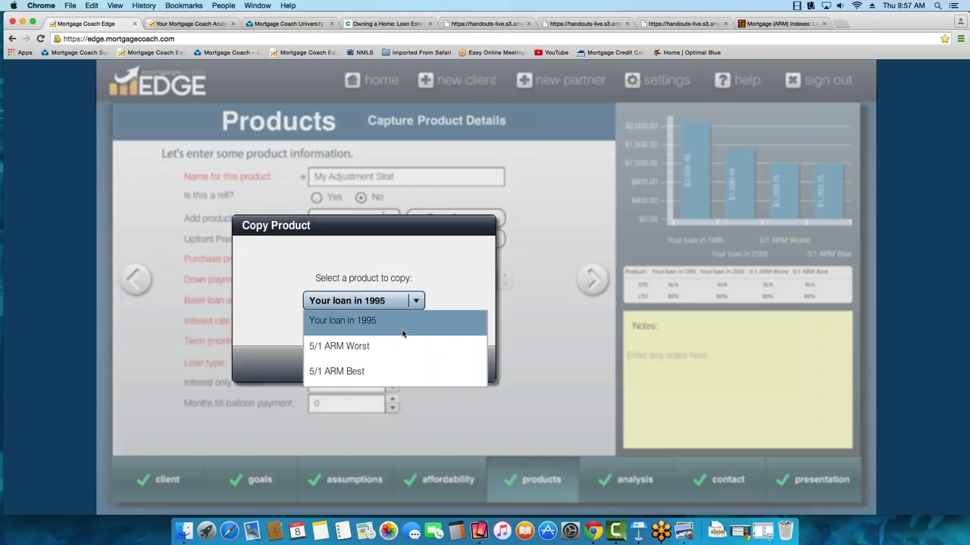
pyautogui.click(368, 347)
pyautogui.click(383, 367)
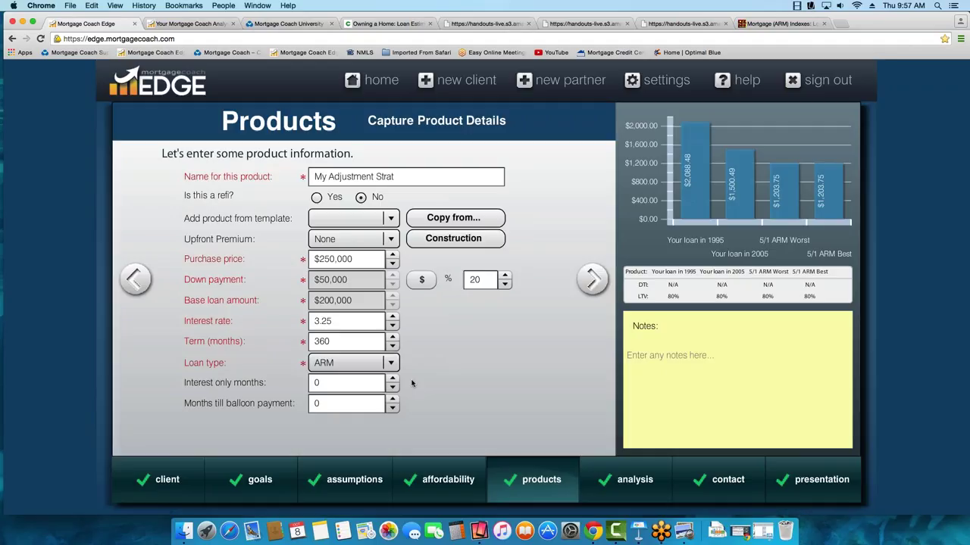
# Switch the ARM scenario of My Adjustment Strat to Custom
pyautogui.click(594, 279)
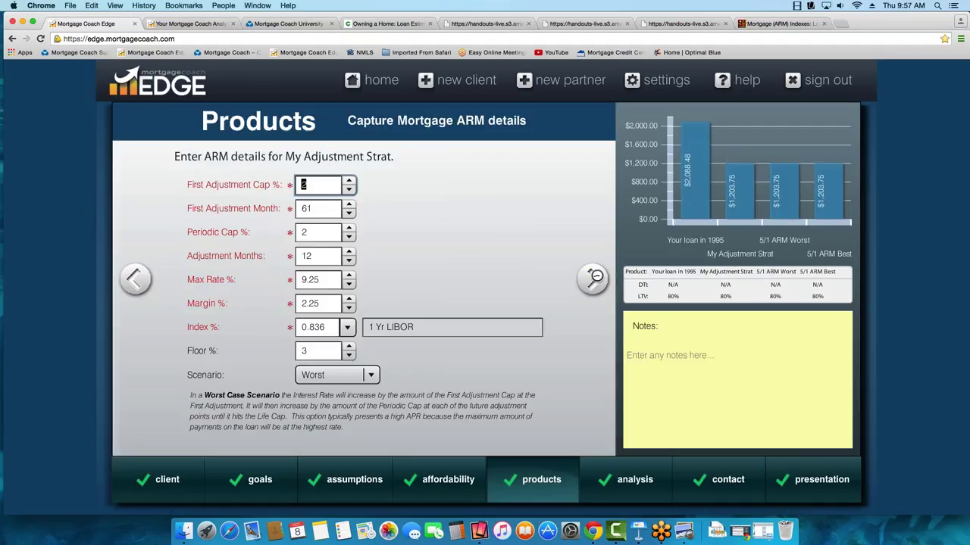
pyautogui.click(368, 376)
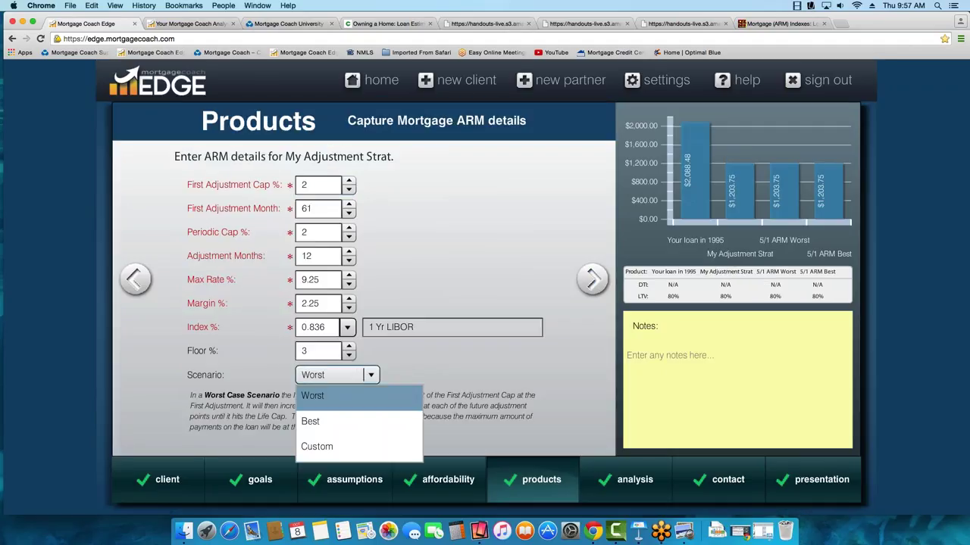
pyautogui.click(331, 448)
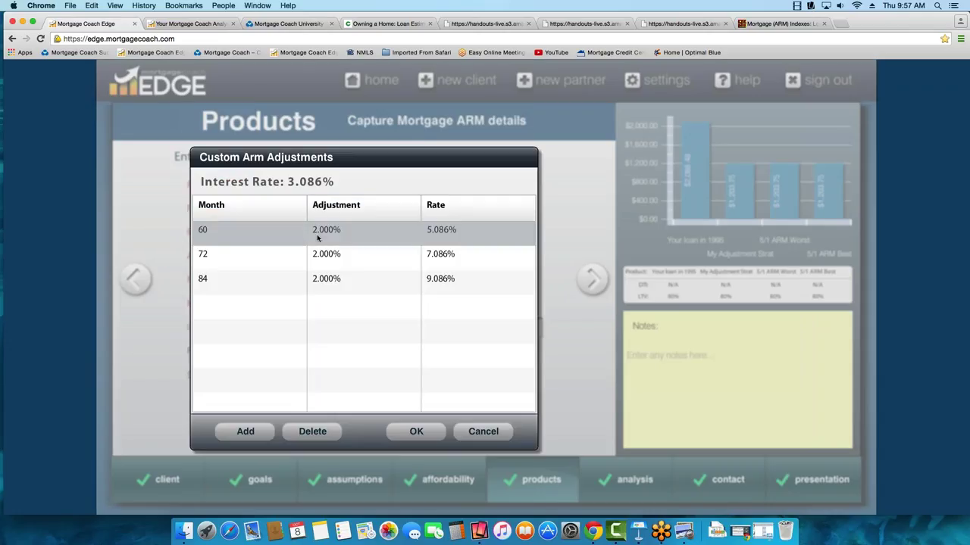
# Set the custom ARM adjustments to 1% at month 60, 0.5% at month 72 and -0.25% at month 84
pyautogui.click(326, 237)
pyautogui.write('1')
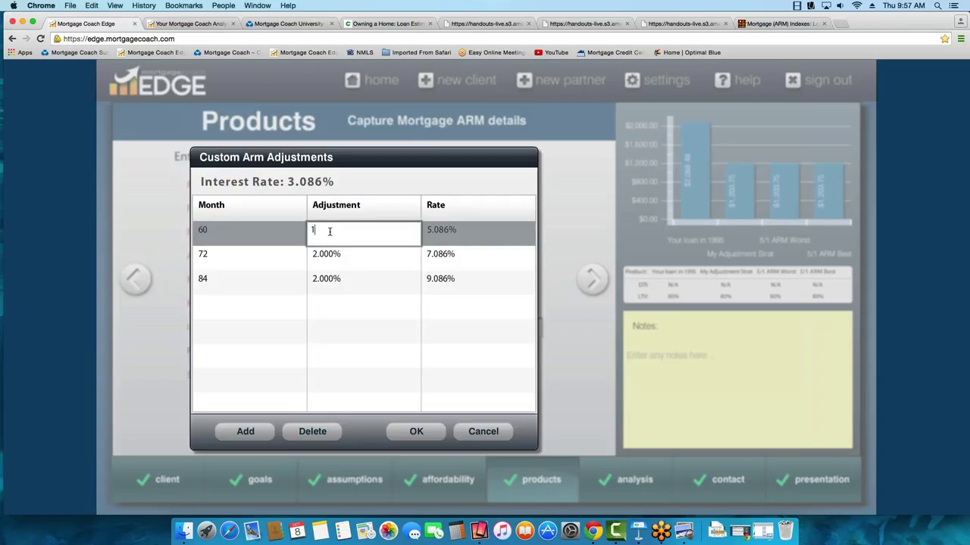
pyautogui.press('Tab')
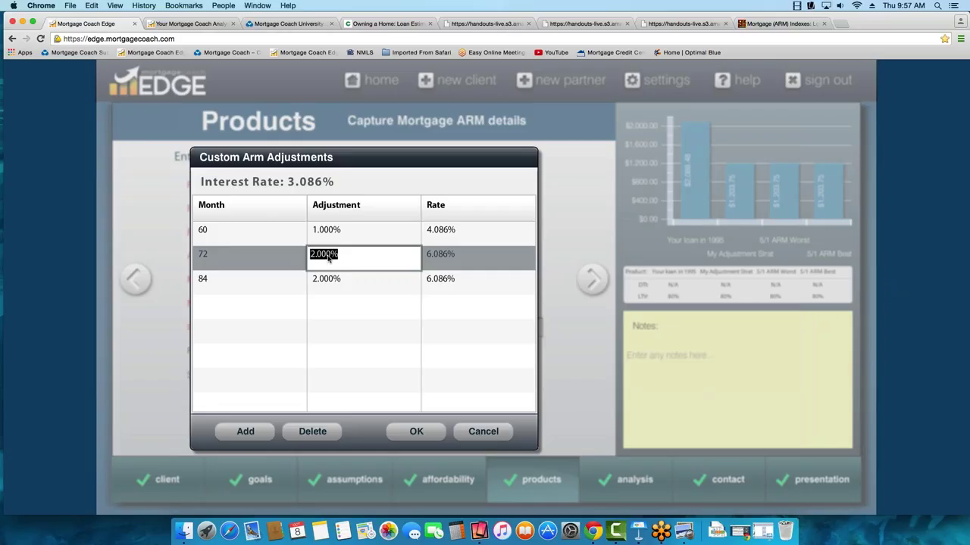
pyautogui.write('.5')
pyautogui.press('Tab')
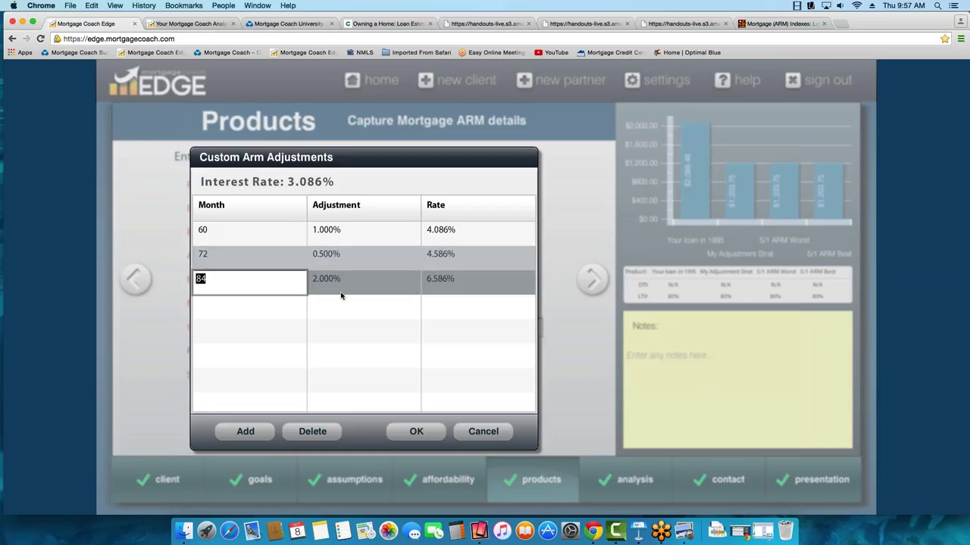
pyautogui.click(334, 281)
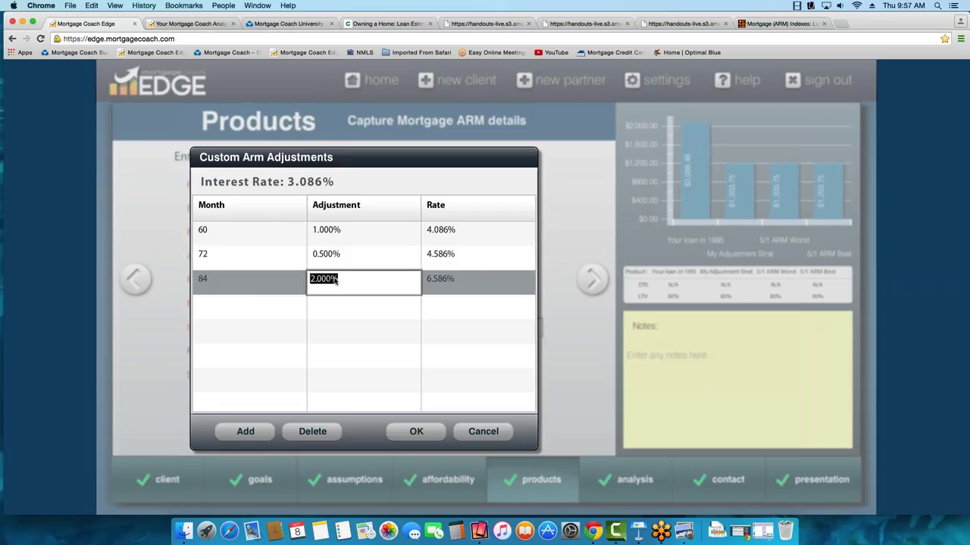
pyautogui.press('BackSpace')
pyautogui.write('-0.25')
pyautogui.press('Tab')
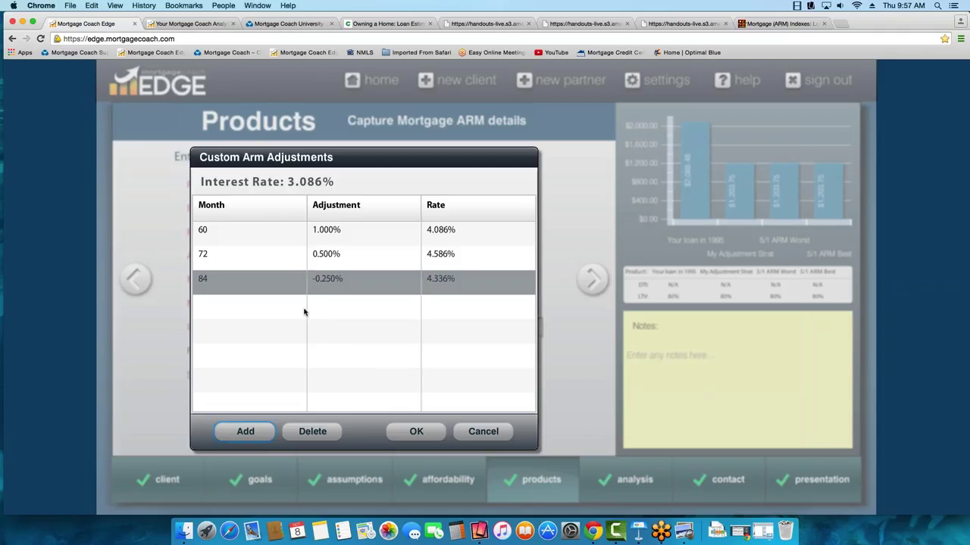
# Add a custom adjustment of 2% at month 180
pyautogui.click(246, 428)
pyautogui.click(230, 309)
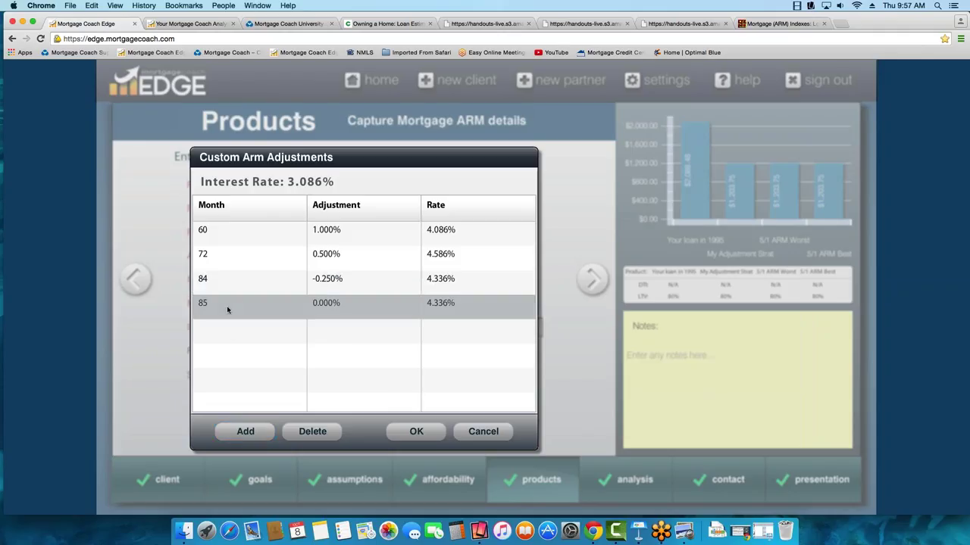
pyautogui.click(227, 309)
pyautogui.write('180')
pyautogui.press('Tab')
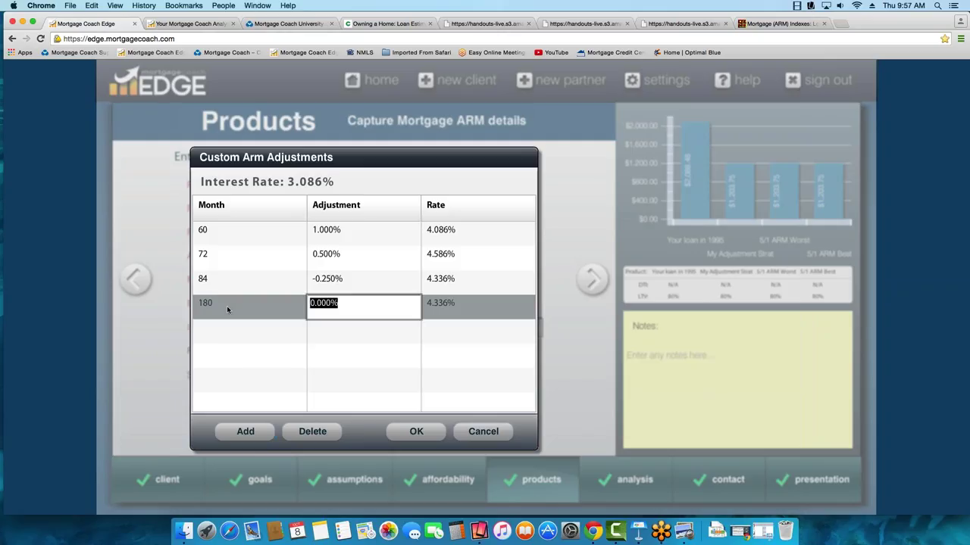
pyautogui.write('2')
pyautogui.press('Tab')
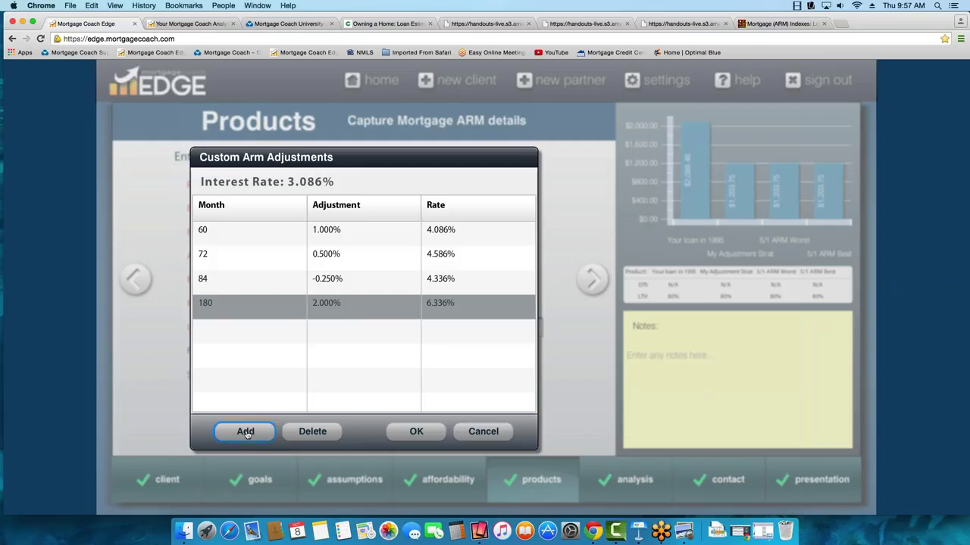
# Add a custom adjustment of 1% at month 240, accept the schedule and continue to the product's closing costs
pyautogui.click(245, 432)
pyautogui.click(229, 326)
pyautogui.click(230, 327)
pyautogui.write('2')
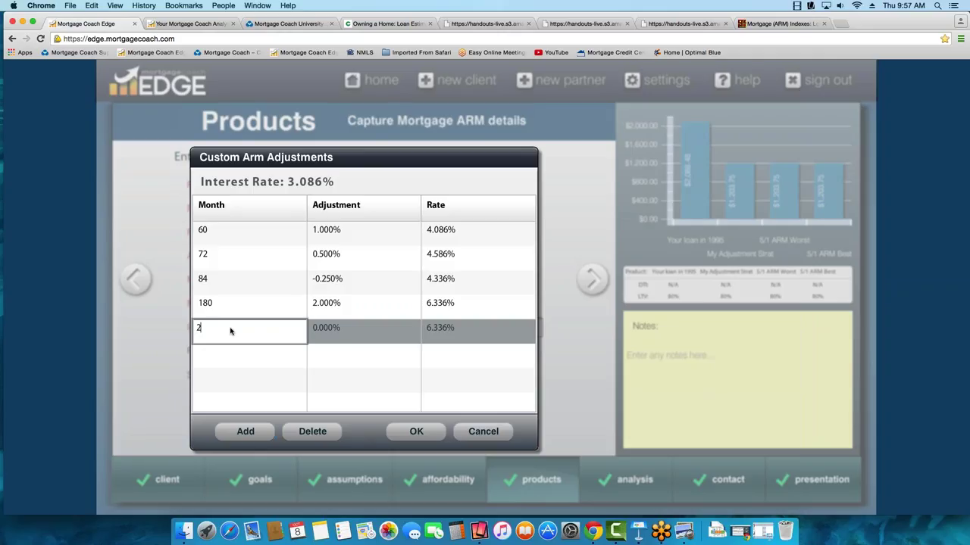
pyautogui.write('40')
pyautogui.press('Tab')
pyautogui.write('1')
pyautogui.press('Tab')
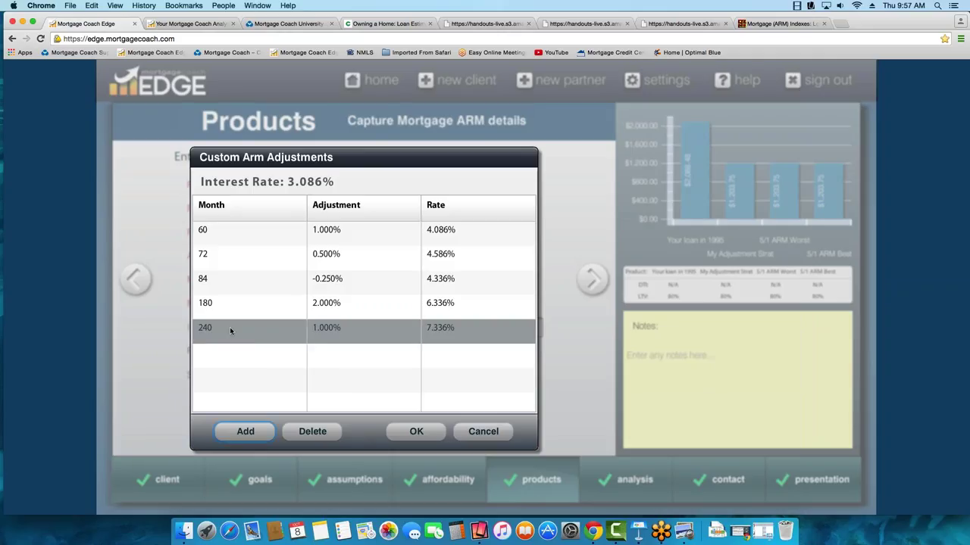
pyautogui.press('Return')
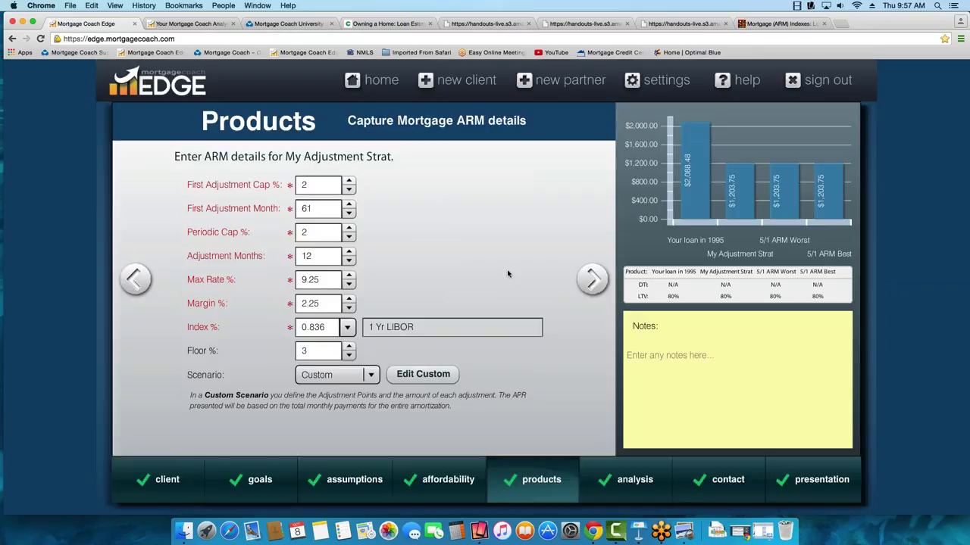
pyautogui.click(592, 279)
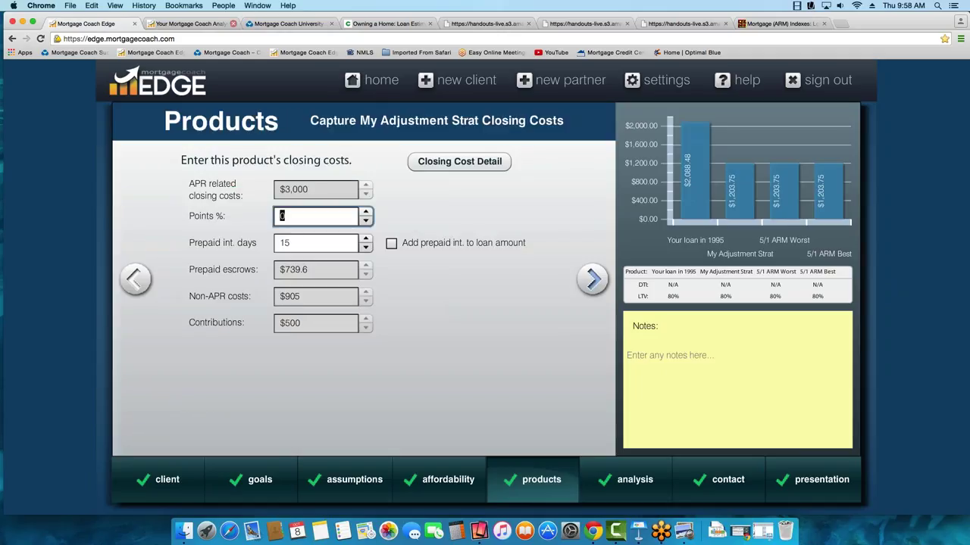
# Check My Adjustment Strat in the Total Cost Analysis report and set Short Term Analysis Months to 84 in Mortgage Coach Edge
pyautogui.click(187, 25)
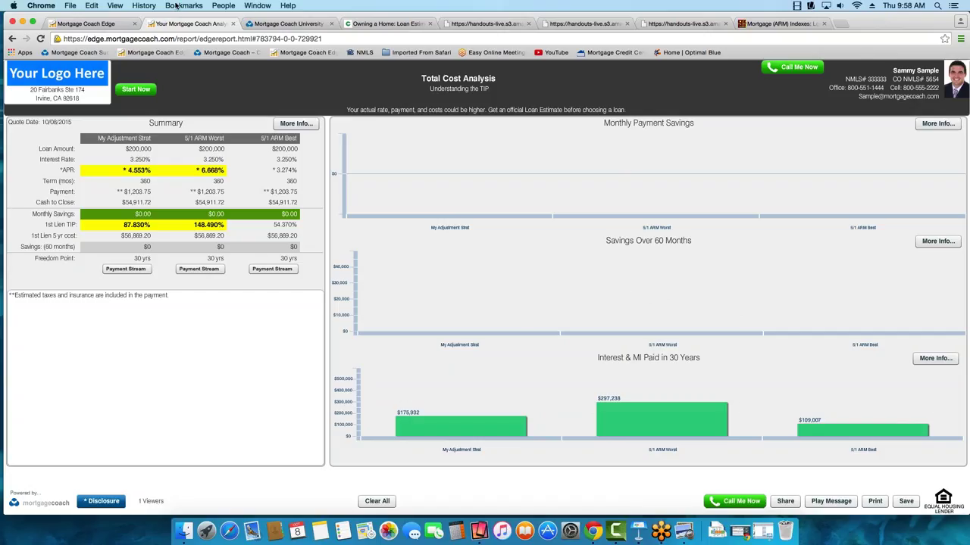
pyautogui.click(104, 25)
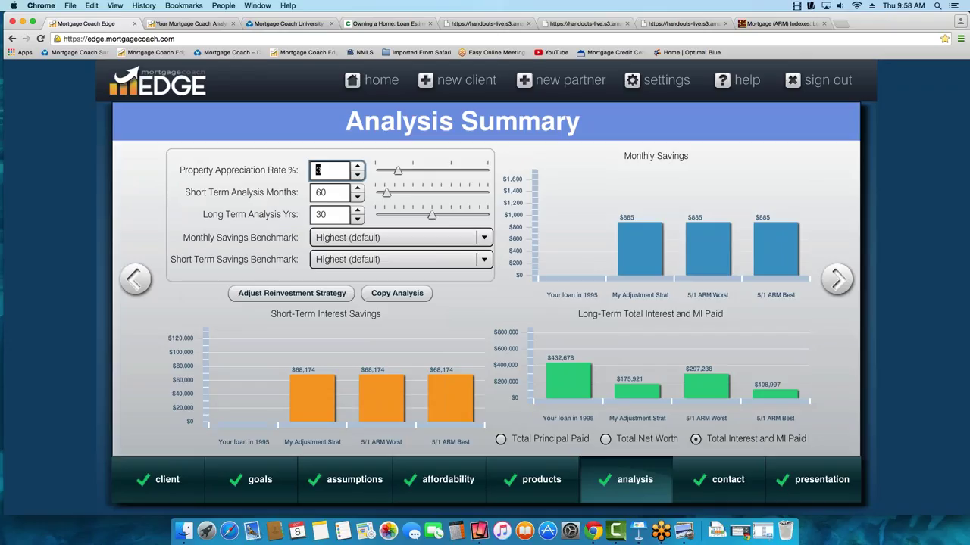
pyautogui.doubleClick(321, 192)
pyautogui.write('84')
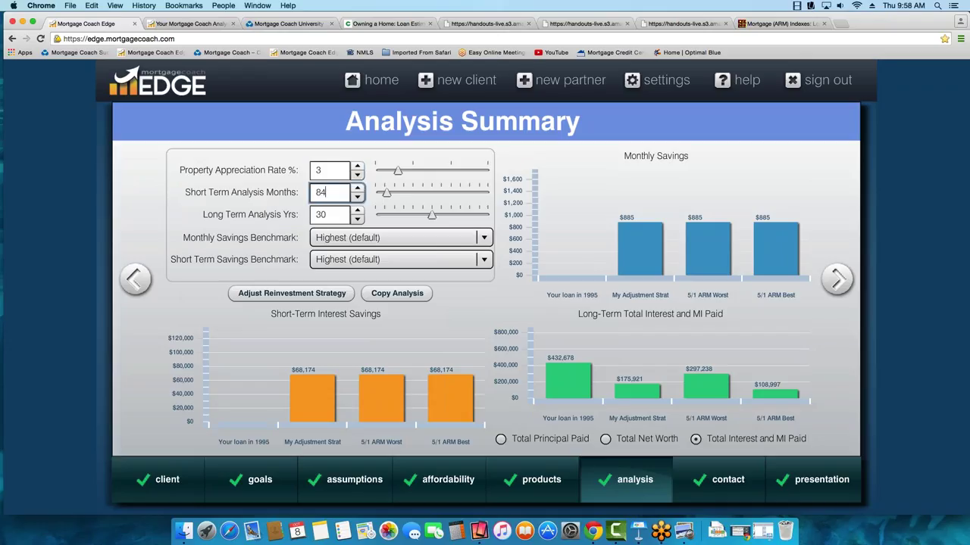
pyautogui.press('Return')
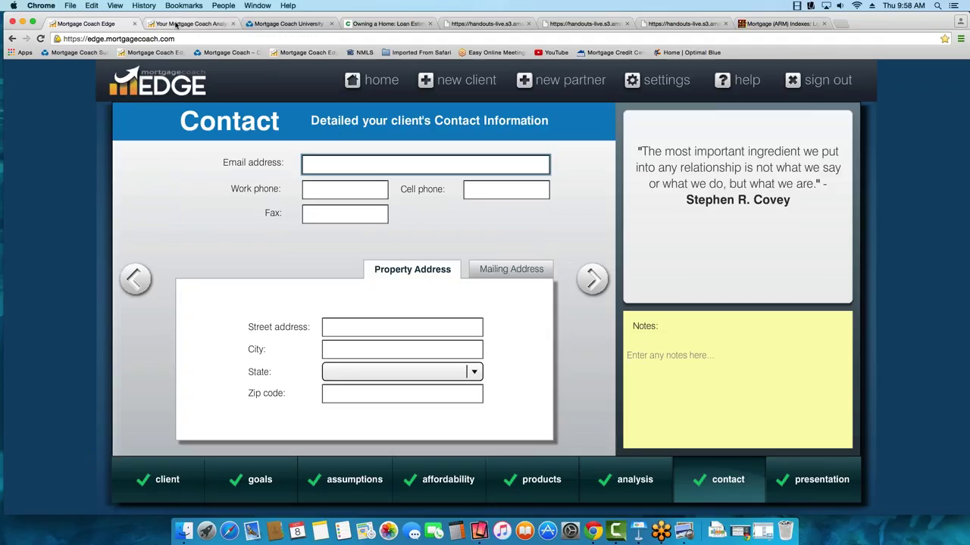
# Return to the Total Cost Analysis report and compare the three products in the Savings Over 84 Months chart
pyautogui.click(175, 24)
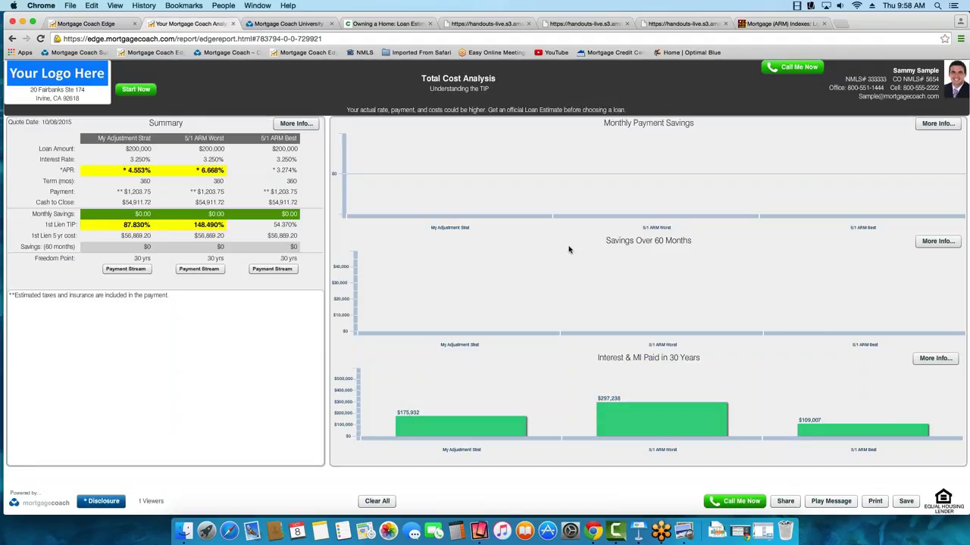
pyautogui.moveTo(590, 331)
pyautogui.moveTo(590, 332); pyautogui.dragTo(682, 339)
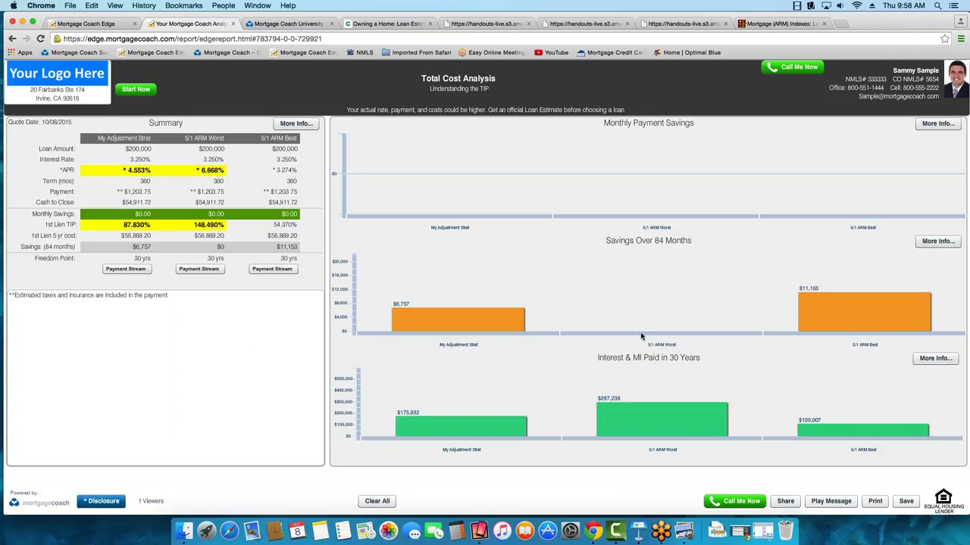
pyautogui.moveTo(832, 319)
pyautogui.moveTo(451, 323)
# Highlight the 1st Lien TIP of 5/1 ARM Best in the report summary
pyautogui.click(286, 226)
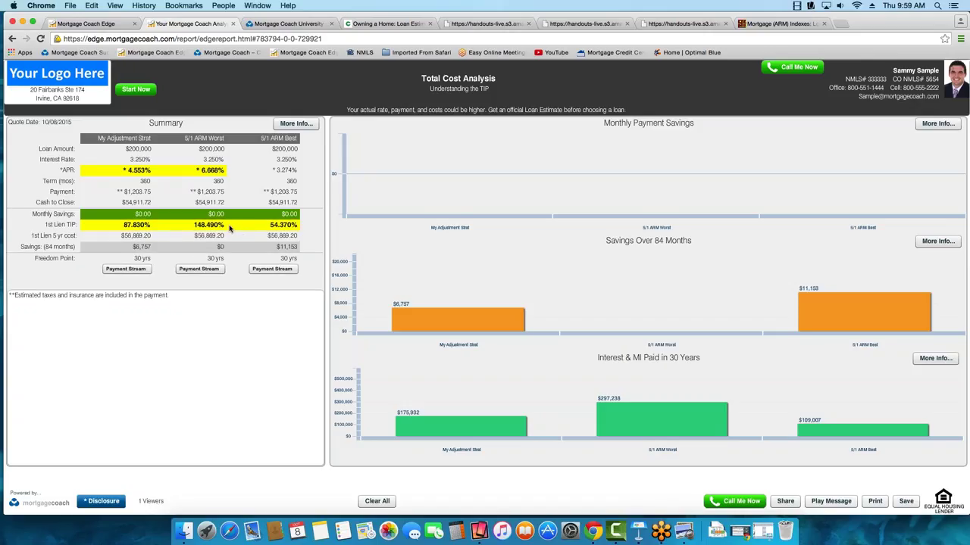
pyautogui.click(224, 225)
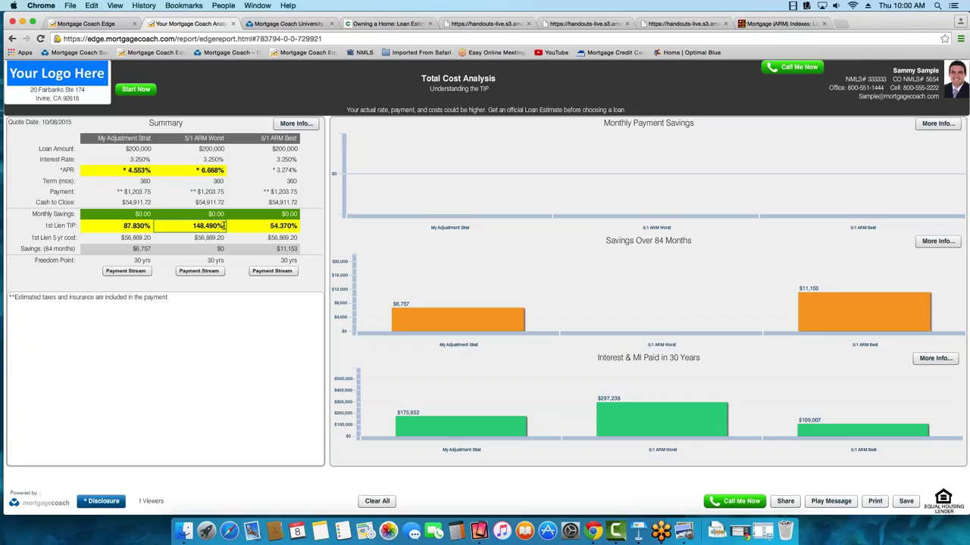
pyautogui.press('Return')
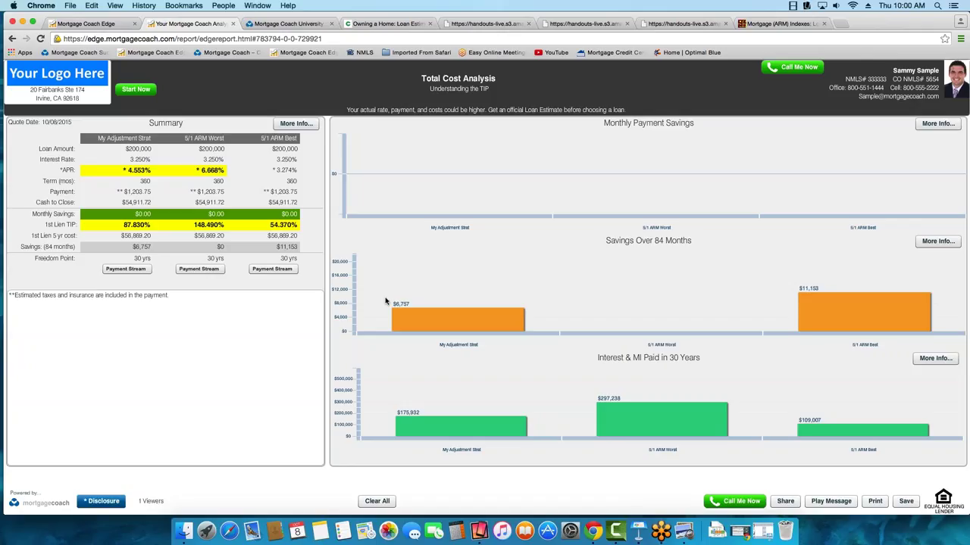
# Go back to the Analysis Summary in Mortgage Coach Edge, view the Copy Analysis options and leave without copying
pyautogui.click(106, 23)
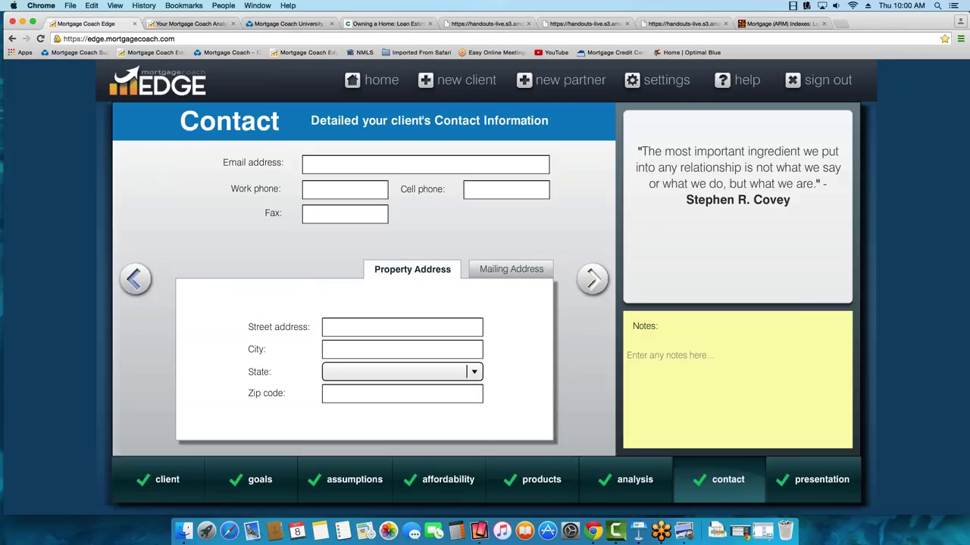
pyautogui.click(137, 280)
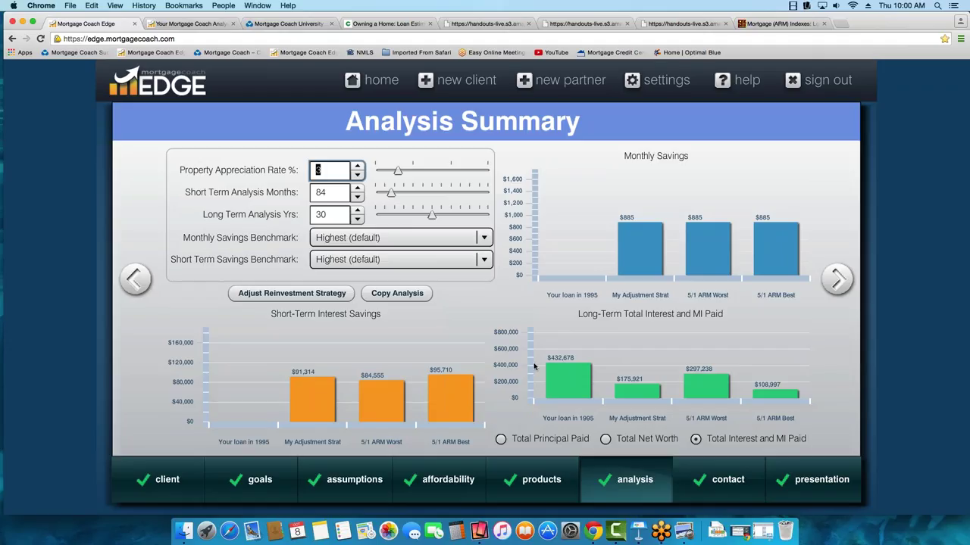
pyautogui.click(400, 294)
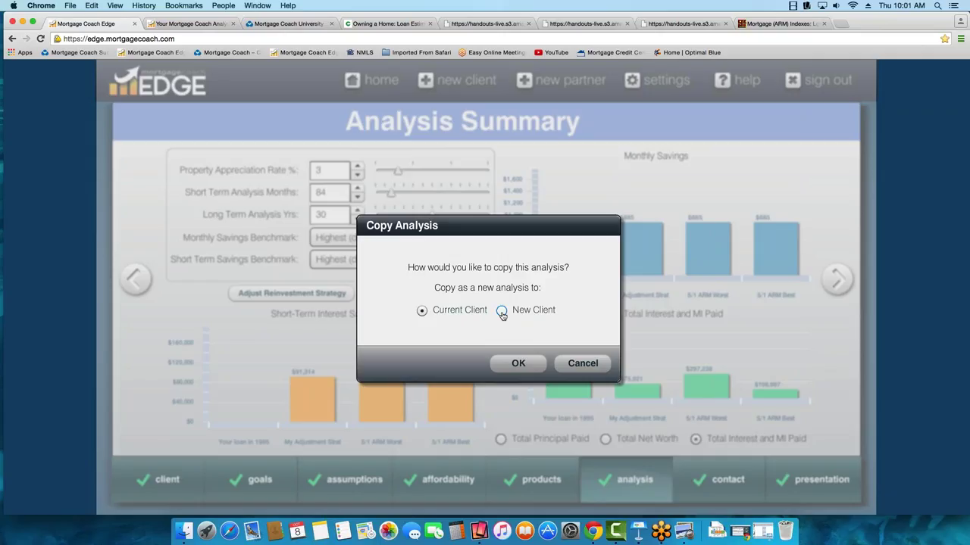
pyautogui.click(576, 365)
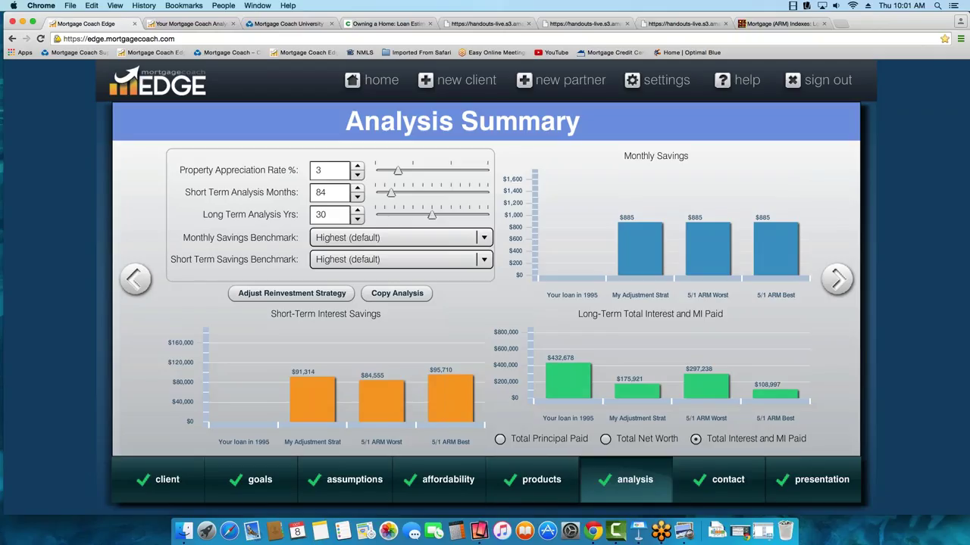
# Open the product Your loan in 1995 and copy the details of 5/1 ARM Worst into it
pyautogui.moveTo(531, 485)
pyautogui.click(257, 433)
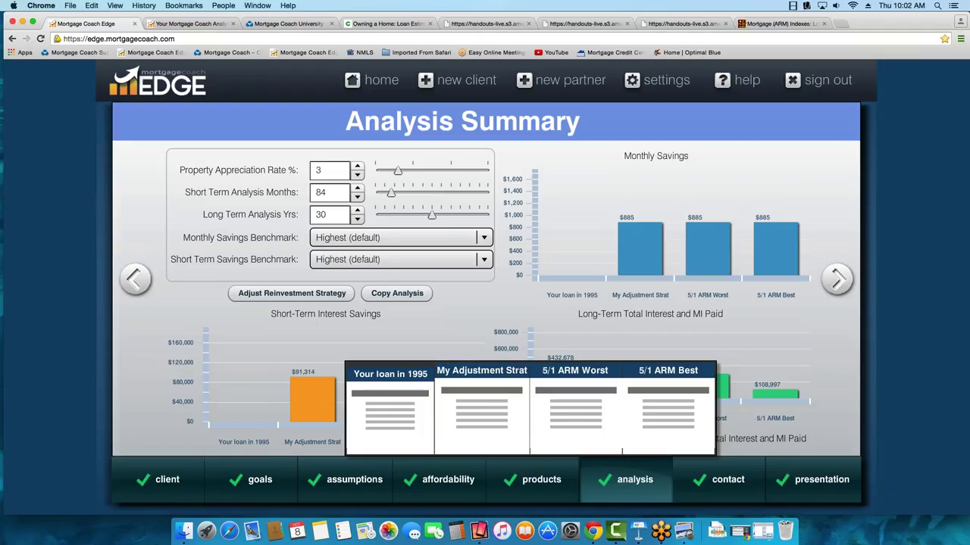
pyautogui.click(388, 410)
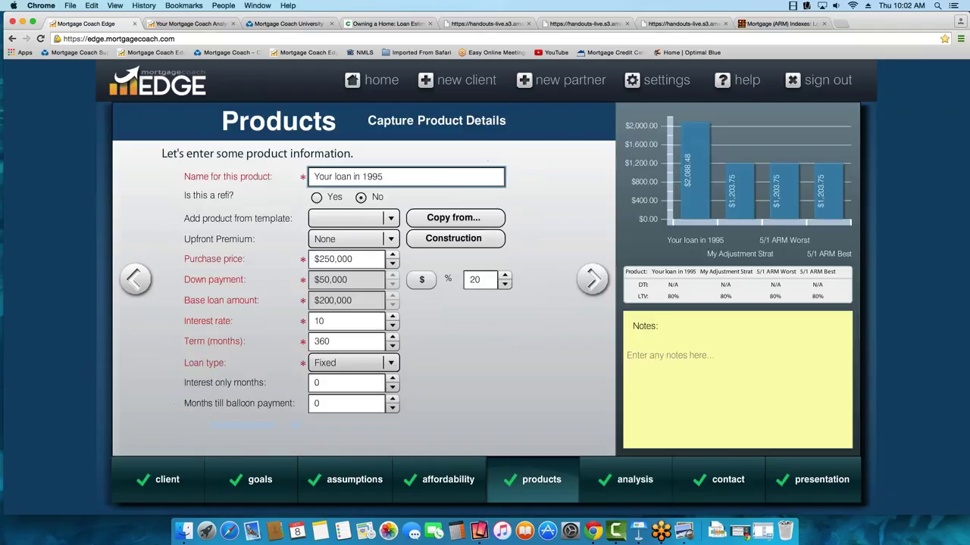
pyautogui.click(447, 218)
pyautogui.click(364, 300)
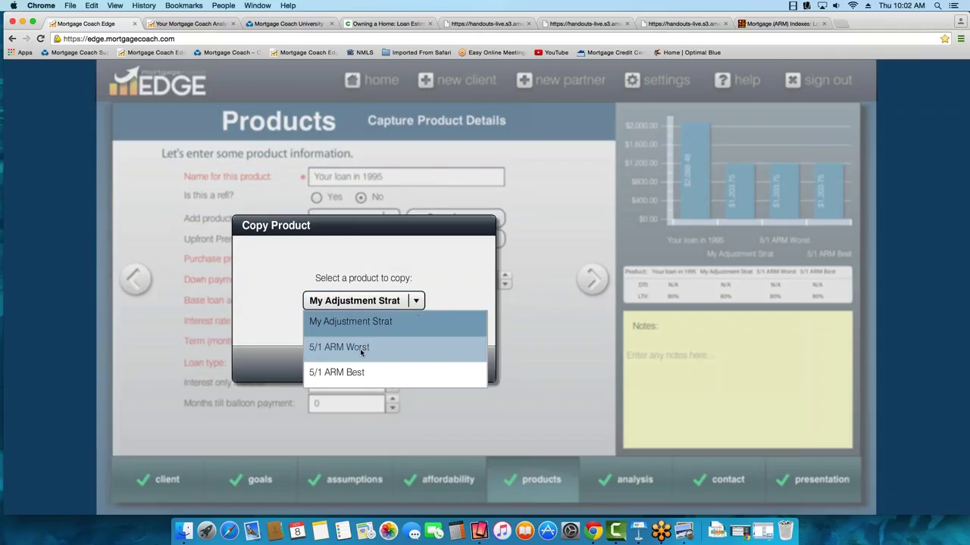
pyautogui.click(363, 348)
pyautogui.click(393, 366)
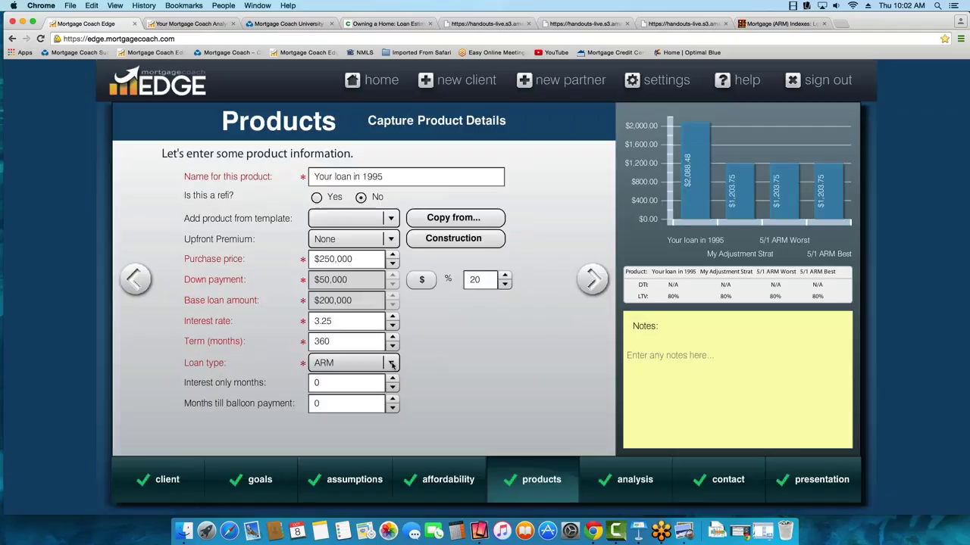
# Rename the product Your loan in 1995 as 5/1 ARM Worst and continue to its ARM details
pyautogui.moveTo(383, 177); pyautogui.dragTo(313, 176)
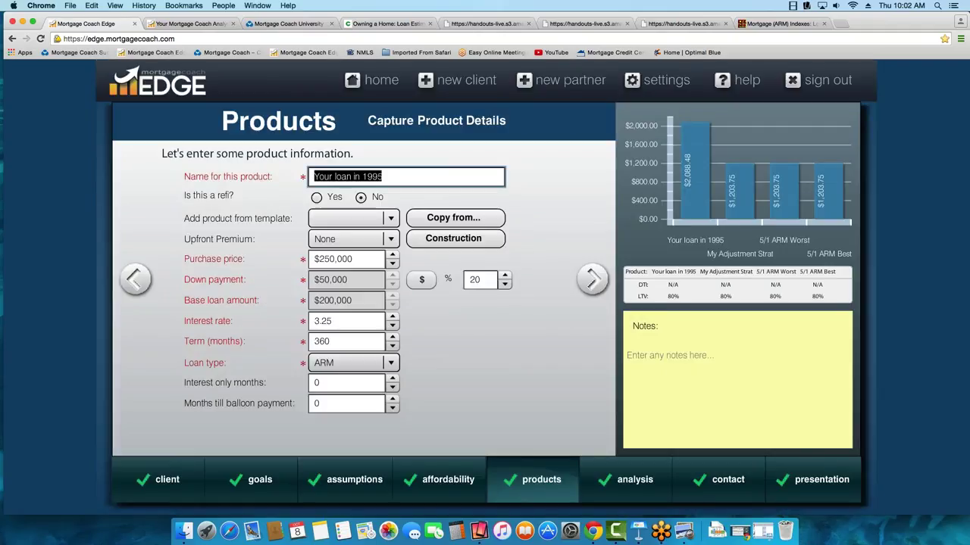
pyautogui.write('5/1 A')
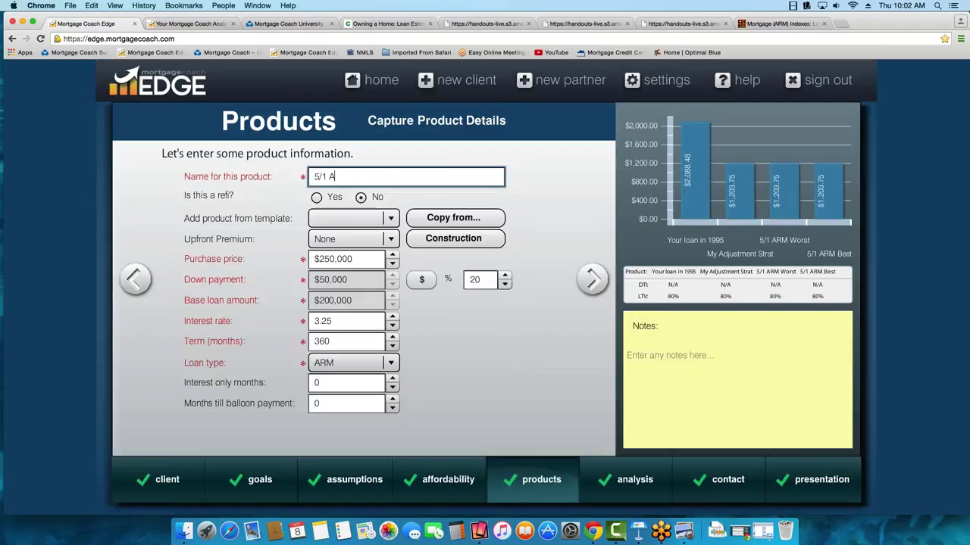
pyautogui.write('RM Worst')
pyautogui.click(593, 280)
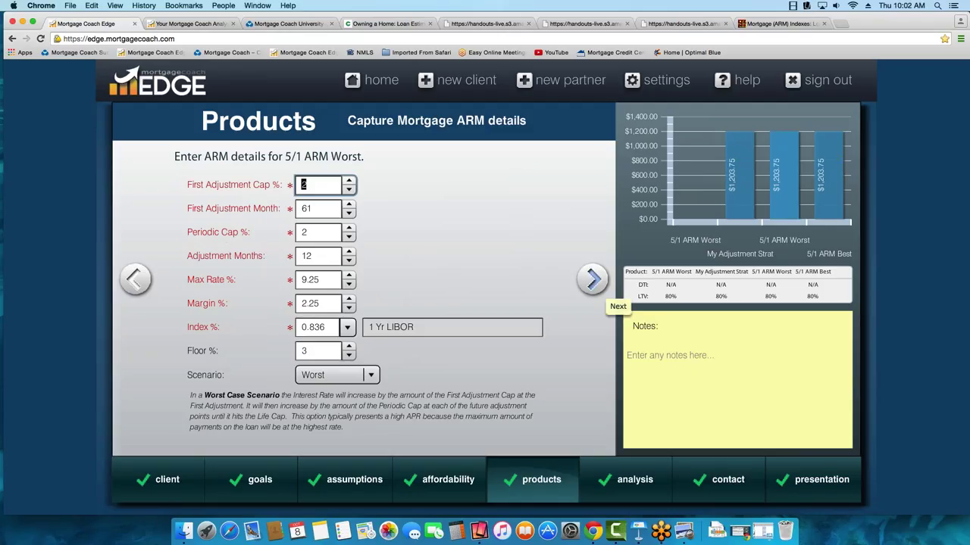
# Open the third product, 5/1 ARM Worst, and copy the details of 5/1 ARM Best into it
pyautogui.click(594, 280)
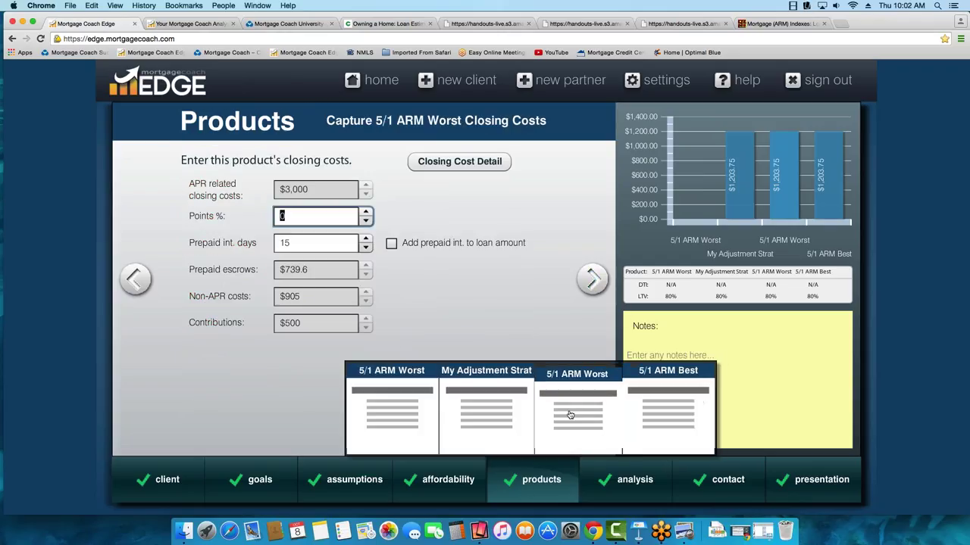
pyautogui.click(569, 415)
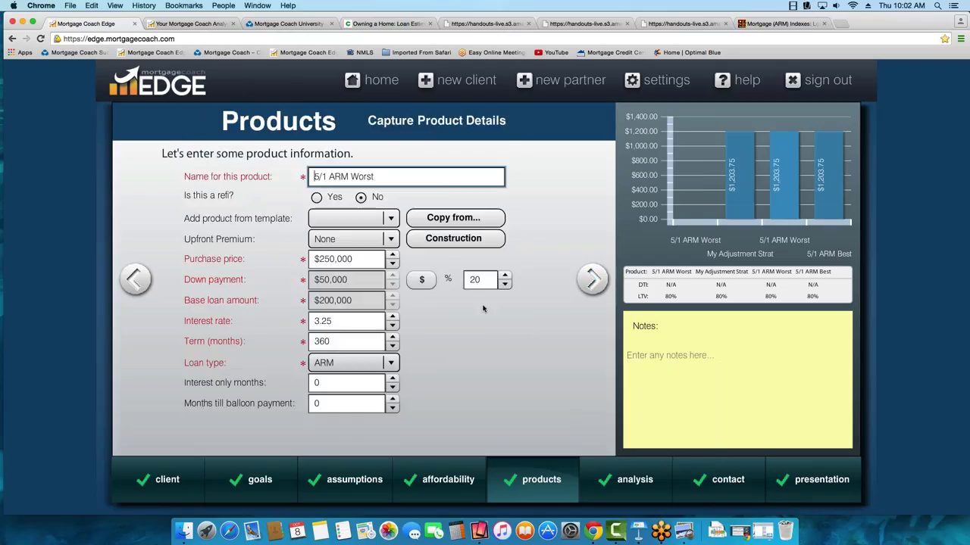
pyautogui.click(453, 219)
pyautogui.click(415, 300)
pyautogui.click(389, 372)
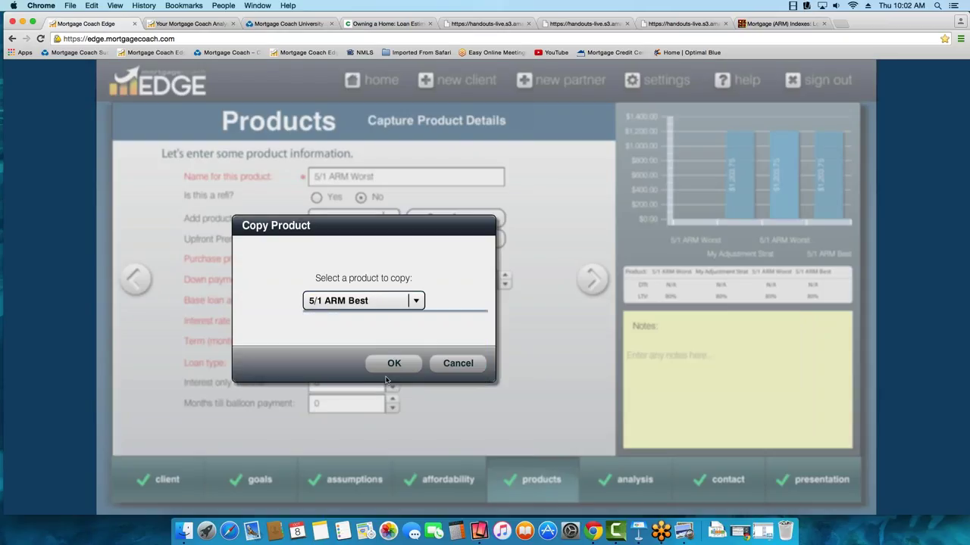
pyautogui.click(391, 364)
# Rename the third product as 5/1 ARM Best and continue to its ARM details
pyautogui.click(376, 176)
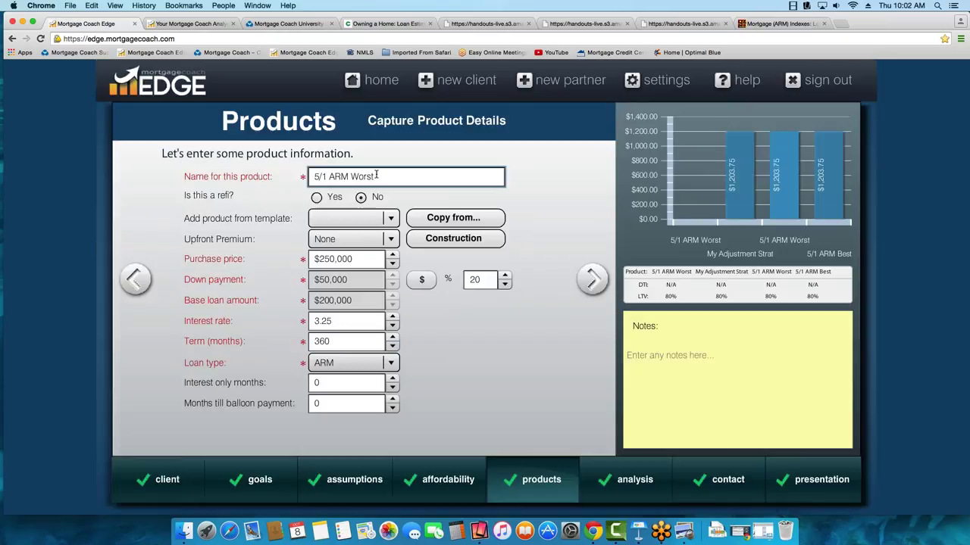
pyautogui.press('BackSpace')
pyautogui.press('BackSpace')
pyautogui.press('BackSpace')
pyautogui.press('BackSpace')
pyautogui.press('BackSpace')
pyautogui.write('Best')
pyautogui.click(595, 282)
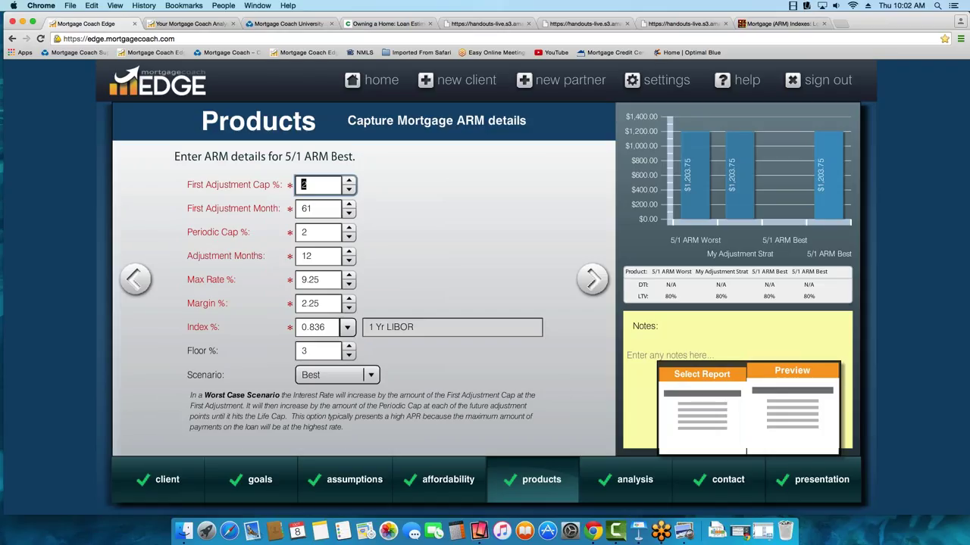
# Exclude the fourth product, the duplicate 5/1 ARM Best, from the Total Cost presentation and continue to the TCA Summary Setup
pyautogui.click(746, 451)
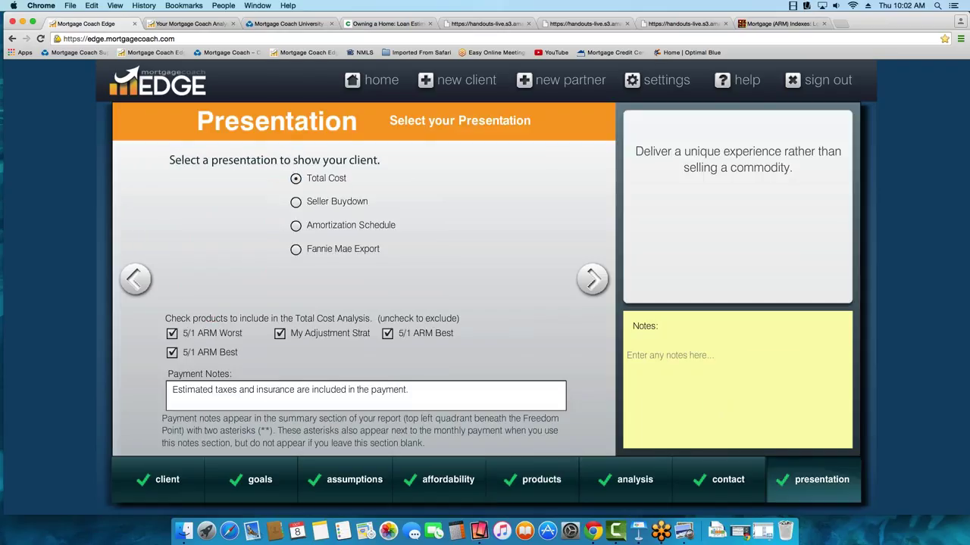
pyautogui.click(172, 353)
pyautogui.click(591, 280)
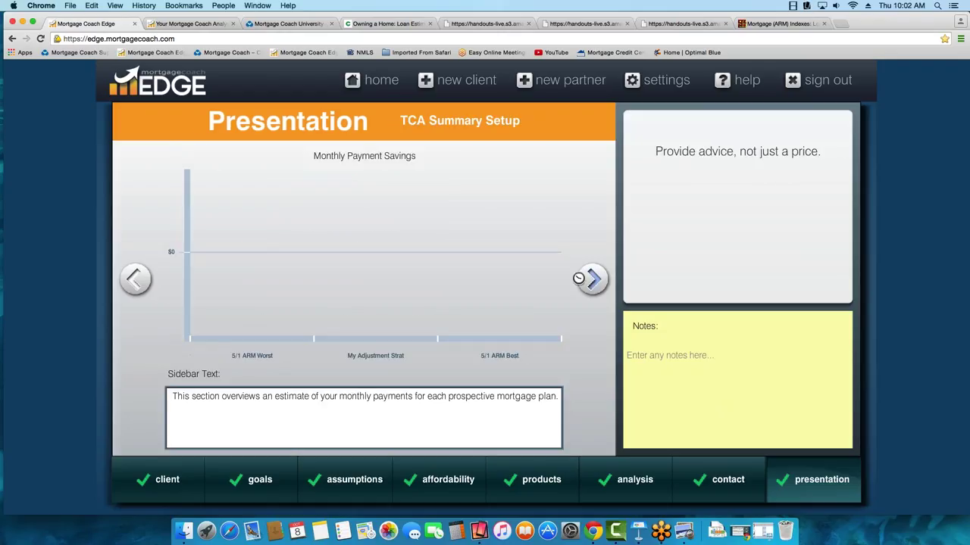
# Reload the Total Cost Analysis report, close its video message and examine the Interest & MI Paid in 30 Years chart
pyautogui.click(191, 25)
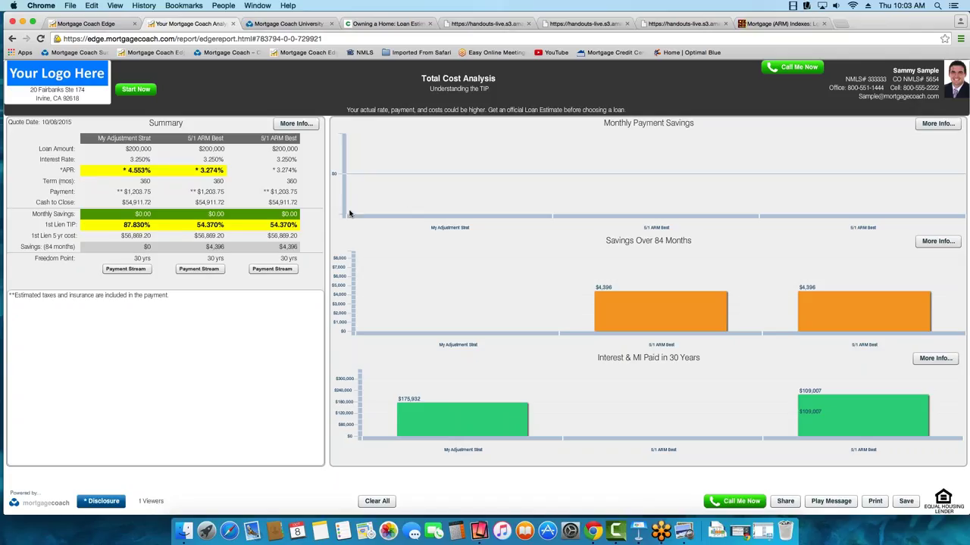
pyautogui.click(40, 38)
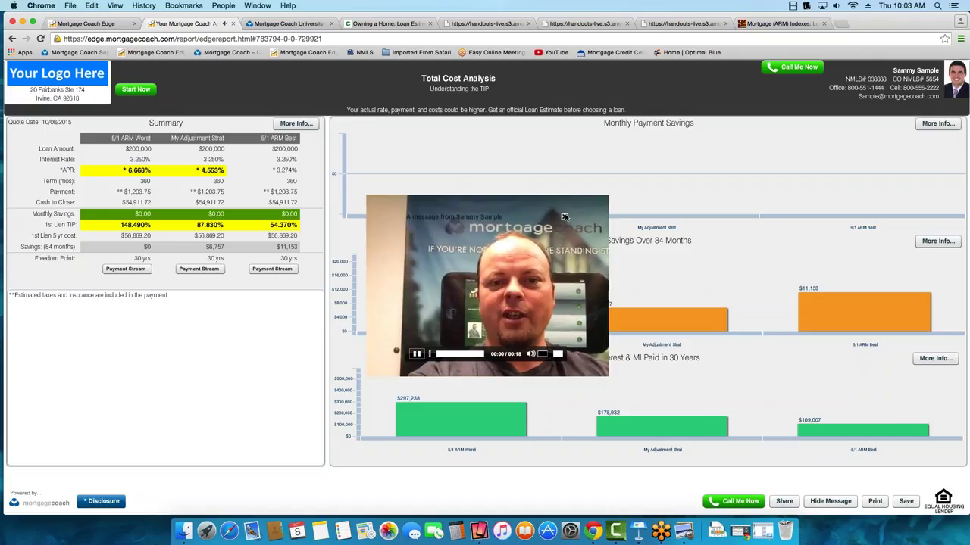
pyautogui.click(564, 217)
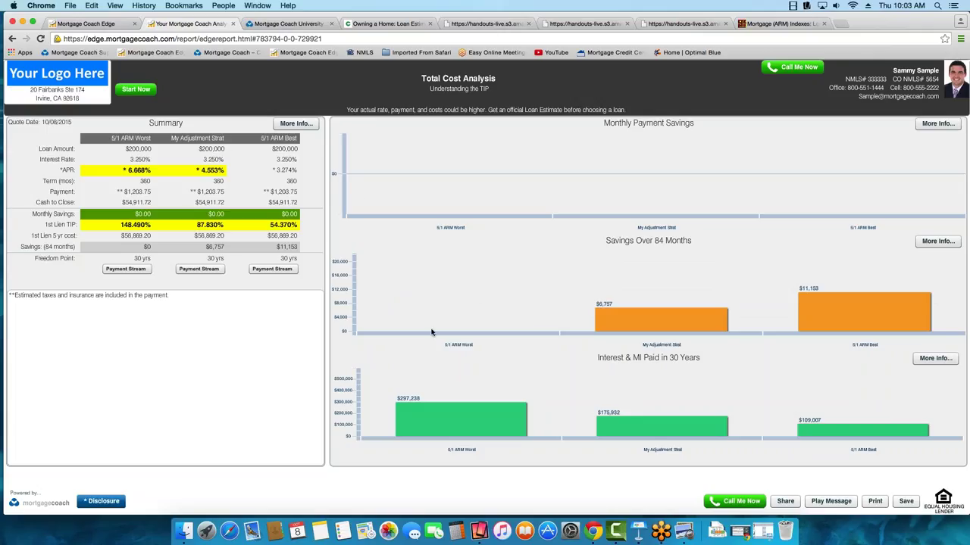
pyautogui.moveTo(404, 408)
# Return to Mortgage Coach Edge and review the 5/1 ARM Worst product from its details through ARM settings, closing costs and monthly costs
pyautogui.click(90, 23)
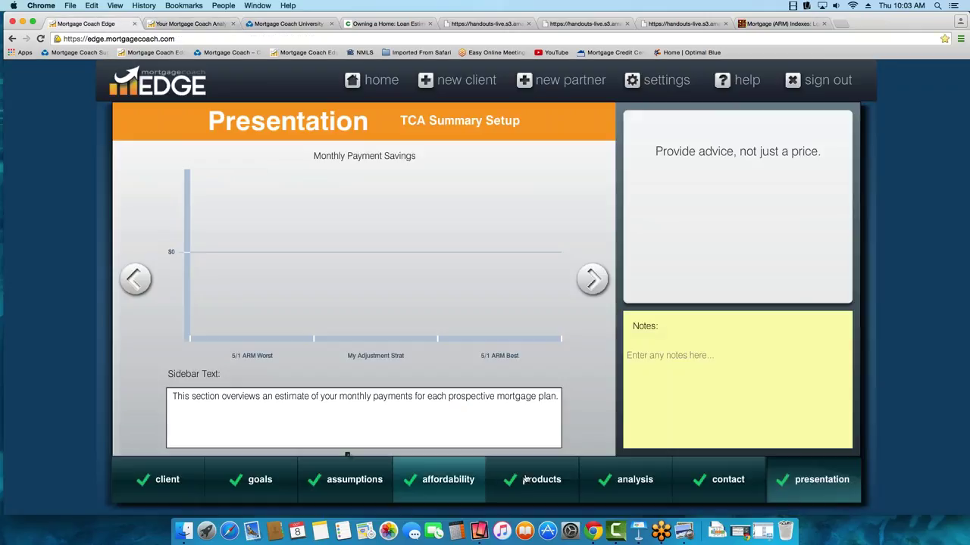
pyautogui.moveTo(526, 478)
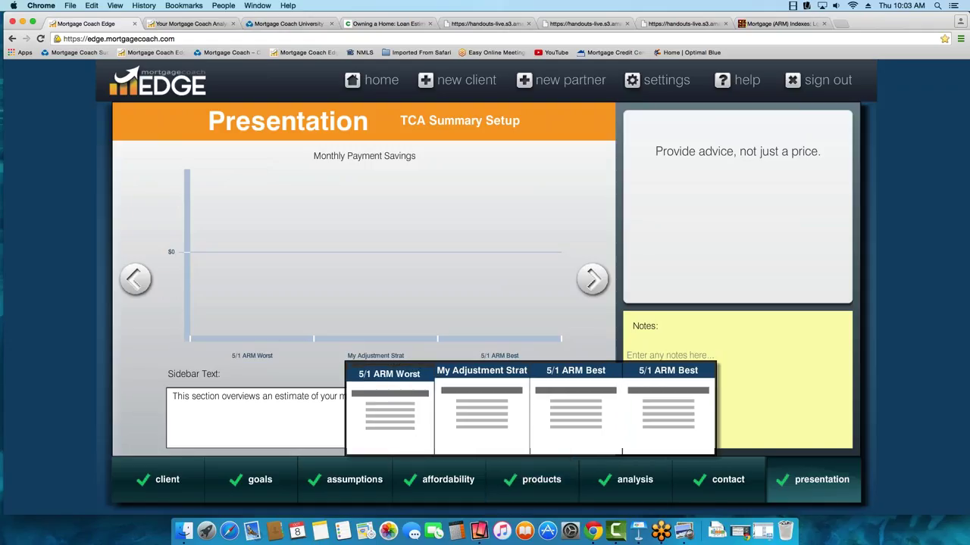
pyautogui.click(389, 409)
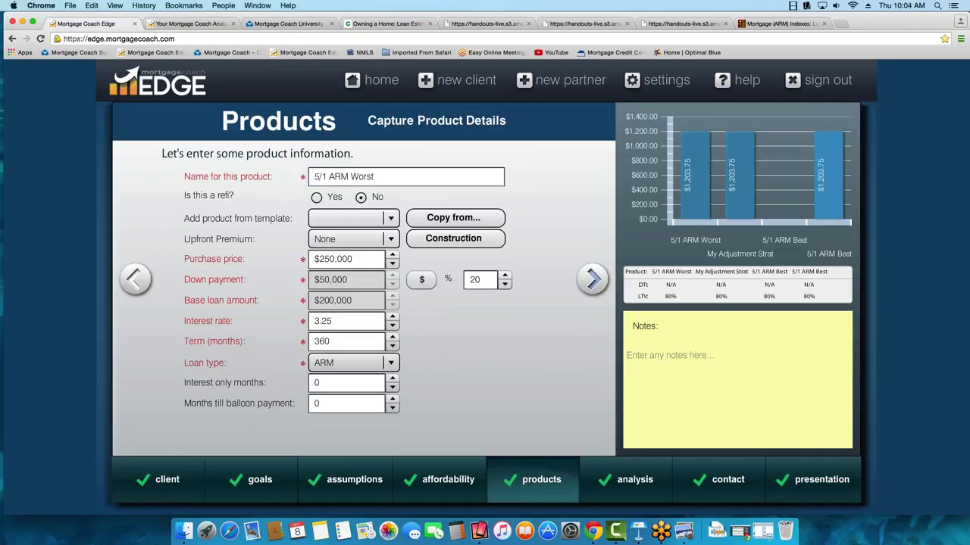
pyautogui.click(593, 279)
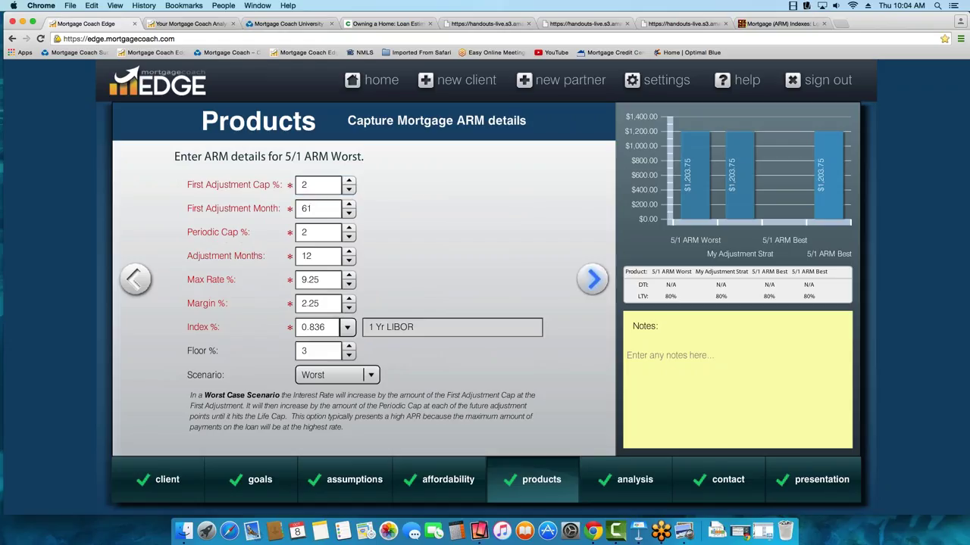
pyautogui.click(593, 279)
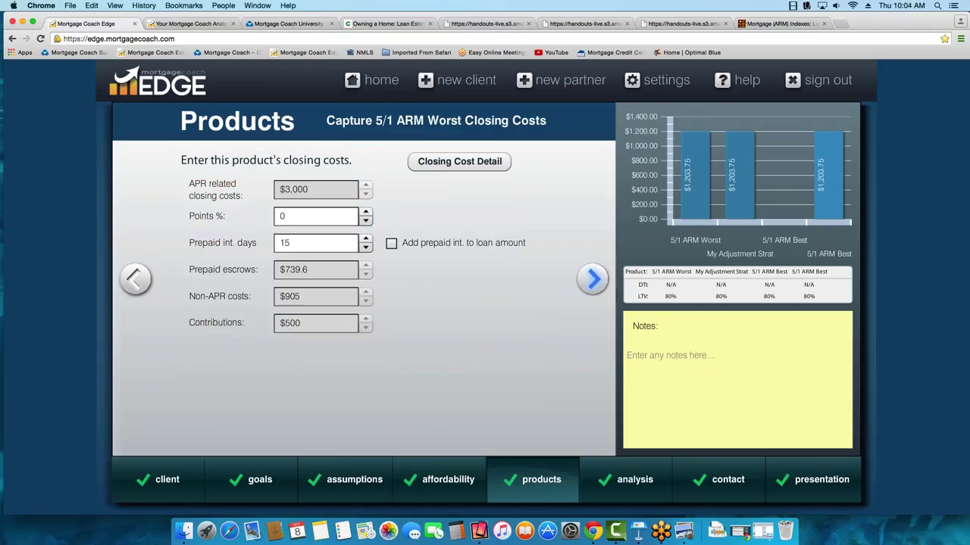
pyautogui.click(593, 279)
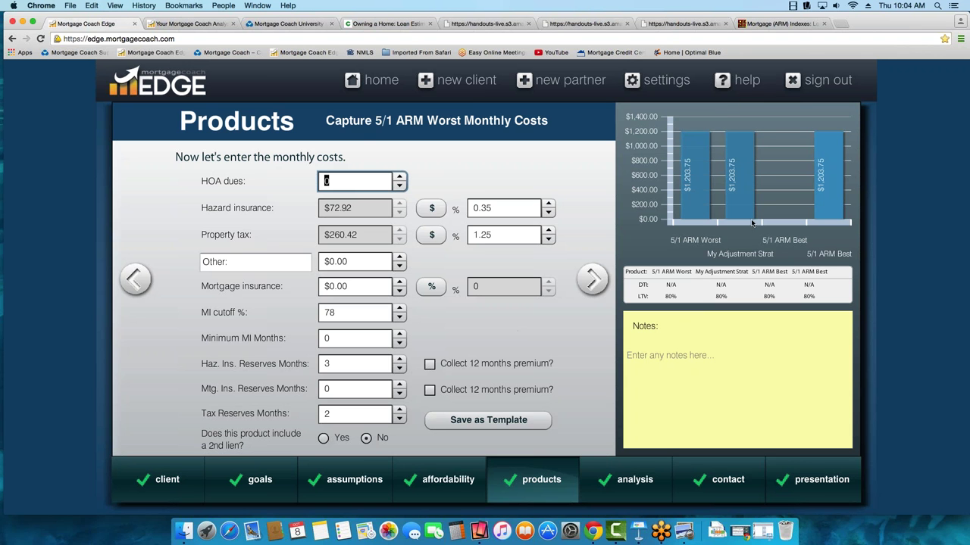
# Open the Mortgage Coach Support Center from the help link and look through its coaching call archive
pyautogui.click(735, 81)
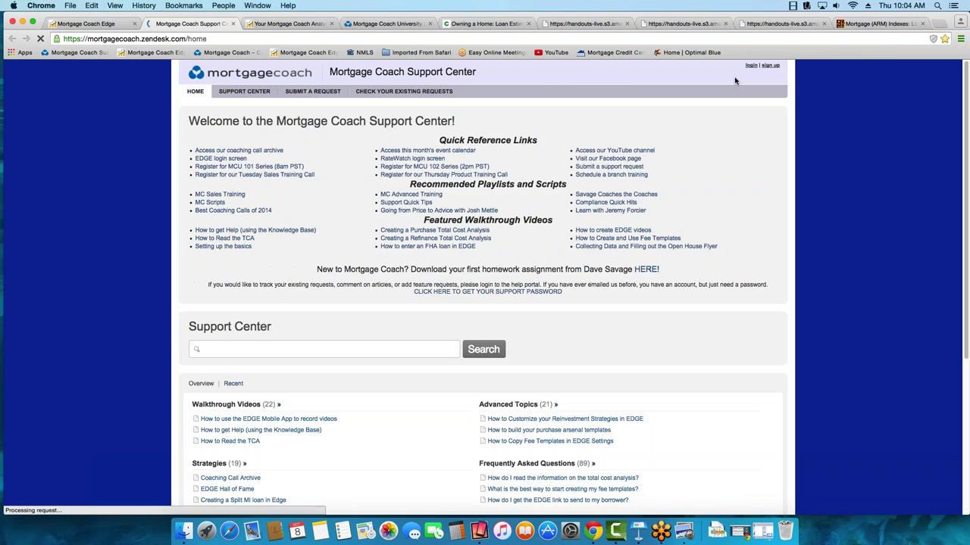
pyautogui.click(226, 153)
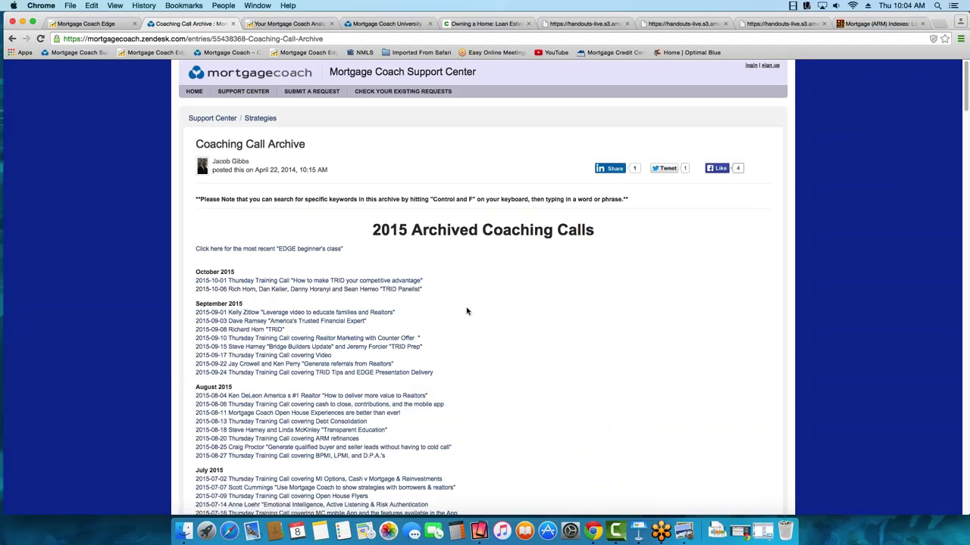
pyautogui.scroll(-1, 467, 310)
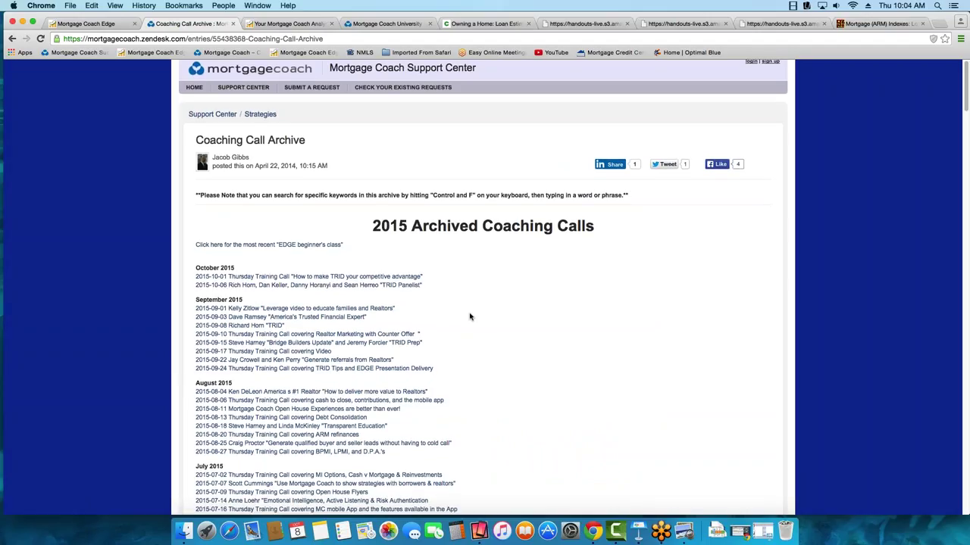
pyautogui.scroll(1, 469, 313)
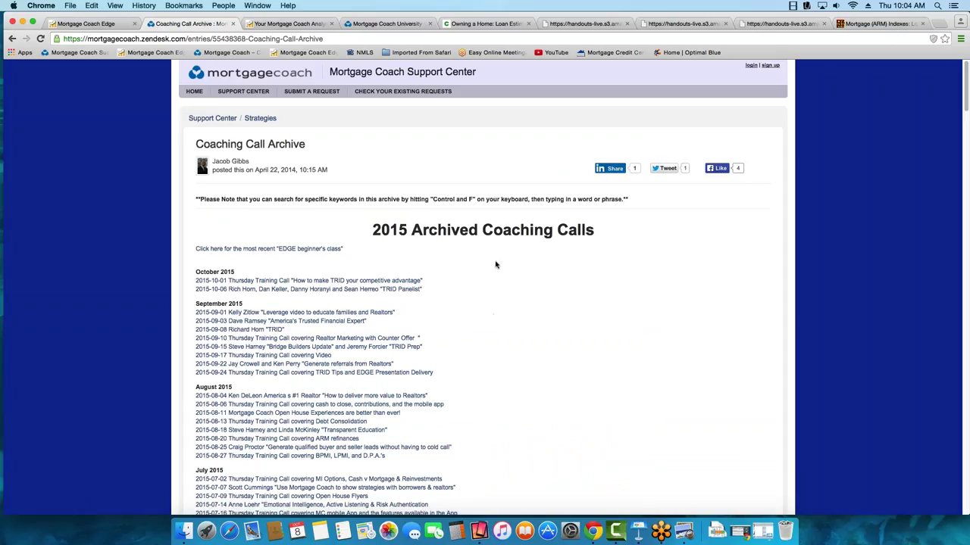
# Search the Coaching Call Archive page for TRID
pyautogui.press('super+f')
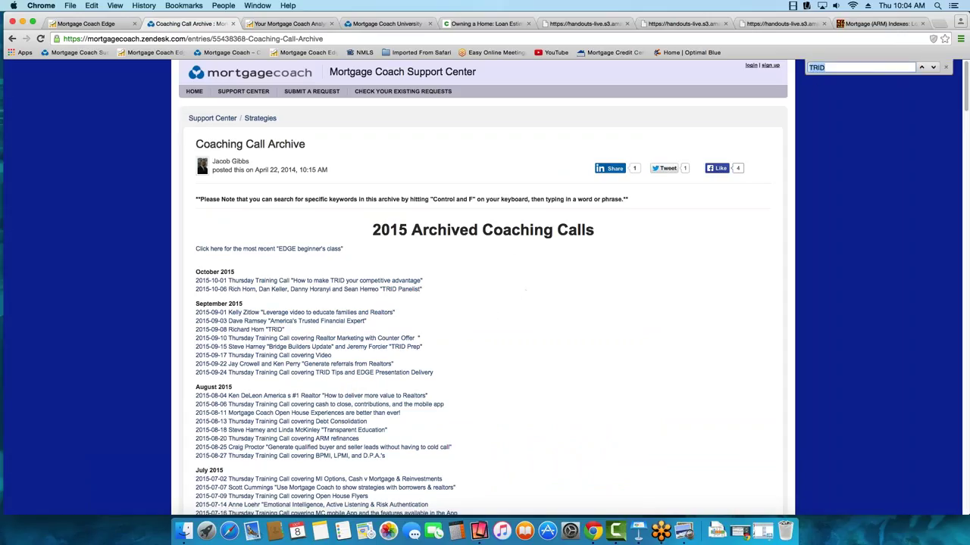
pyautogui.click(834, 68)
pyautogui.press('Return')
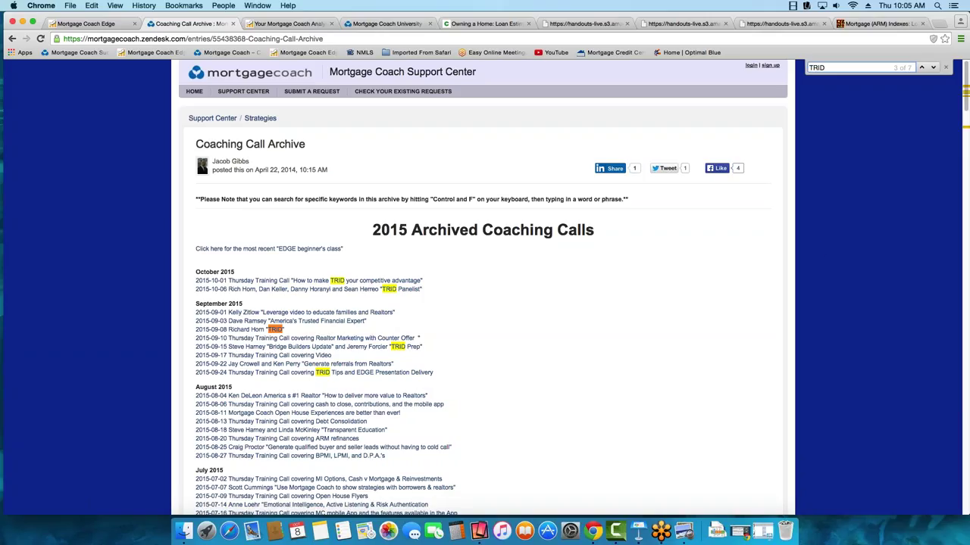
pyautogui.click(596, 318)
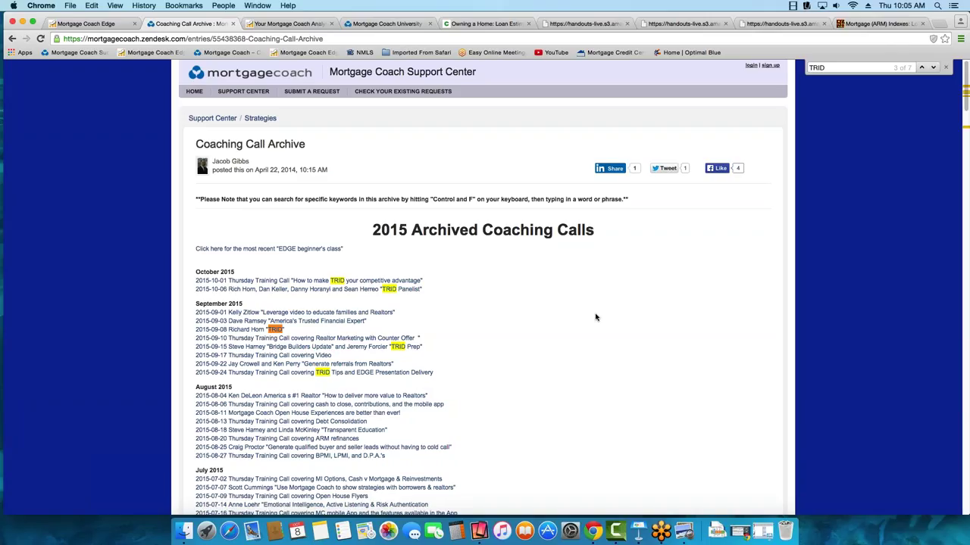